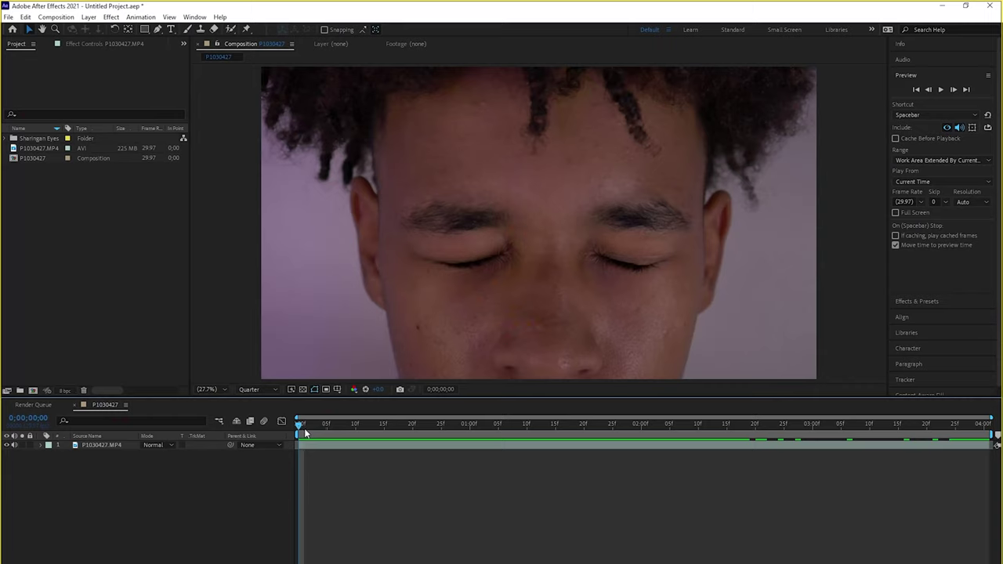
left_click_drag(304, 428, 814, 455)
key("Home")
right_click(143, 490)
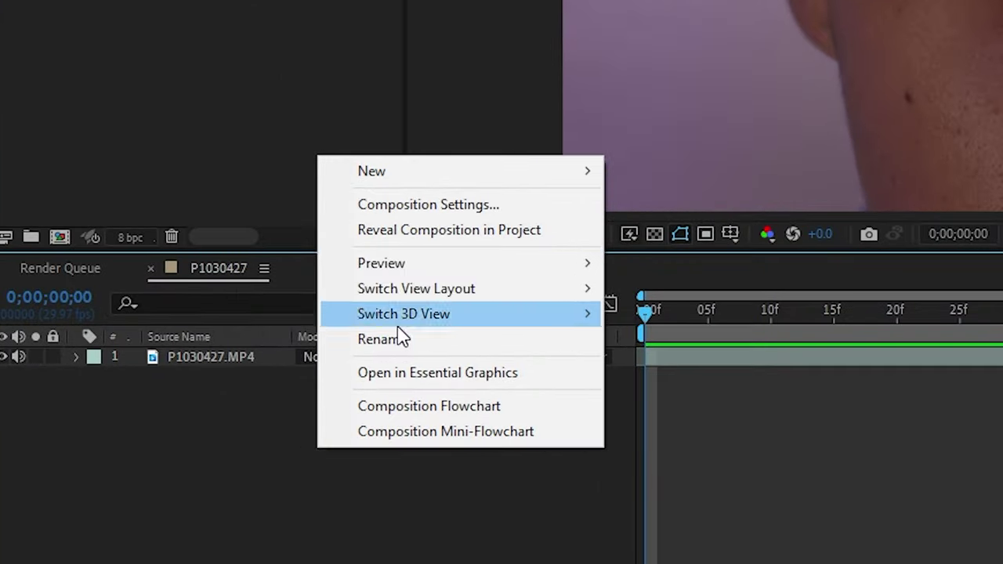
mouse_move(189, 361)
left_click(690, 307)
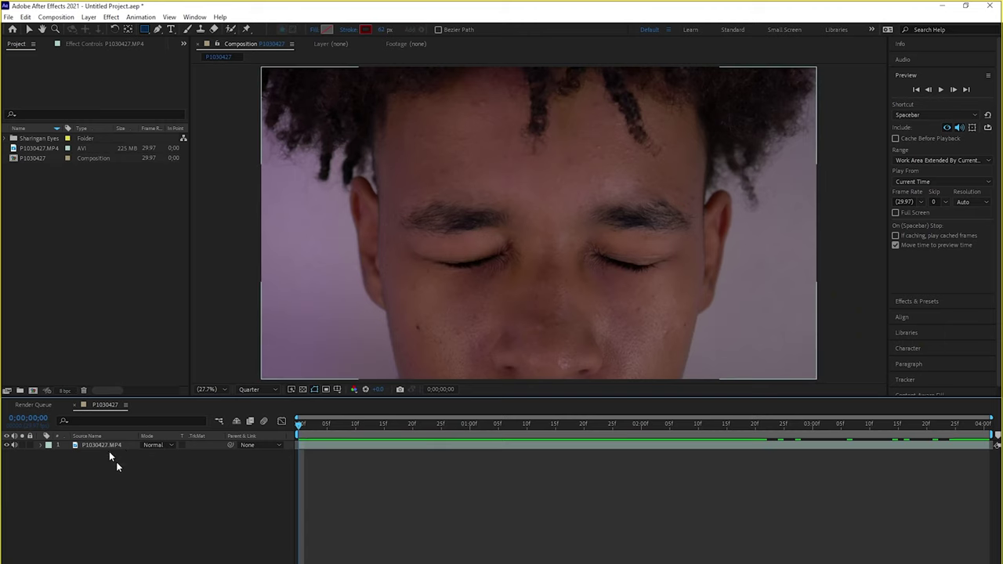
Add a null object to the P1030427 composition and rename it Left Track
right_click(149, 495)
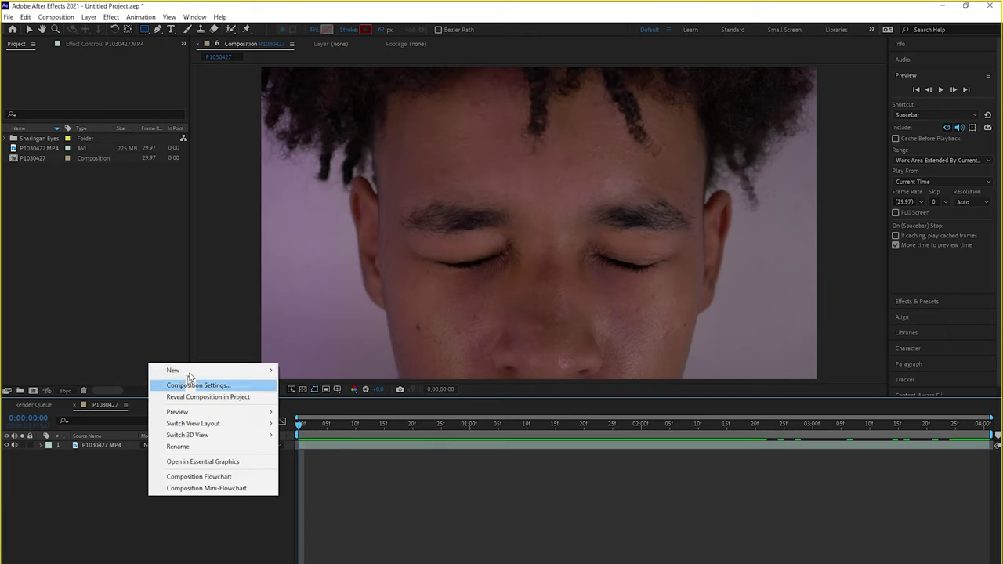
mouse_move(250, 368)
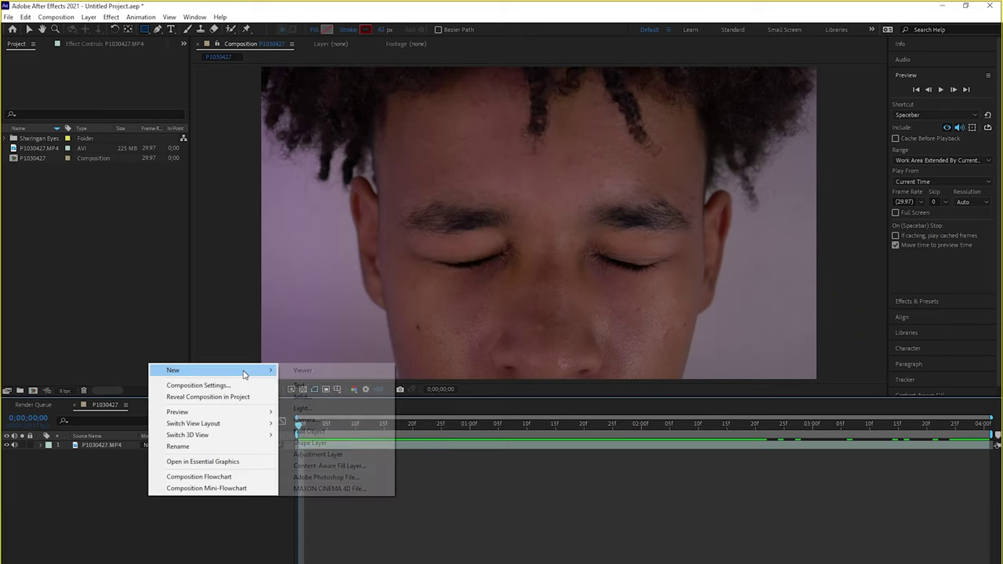
left_click(353, 419)
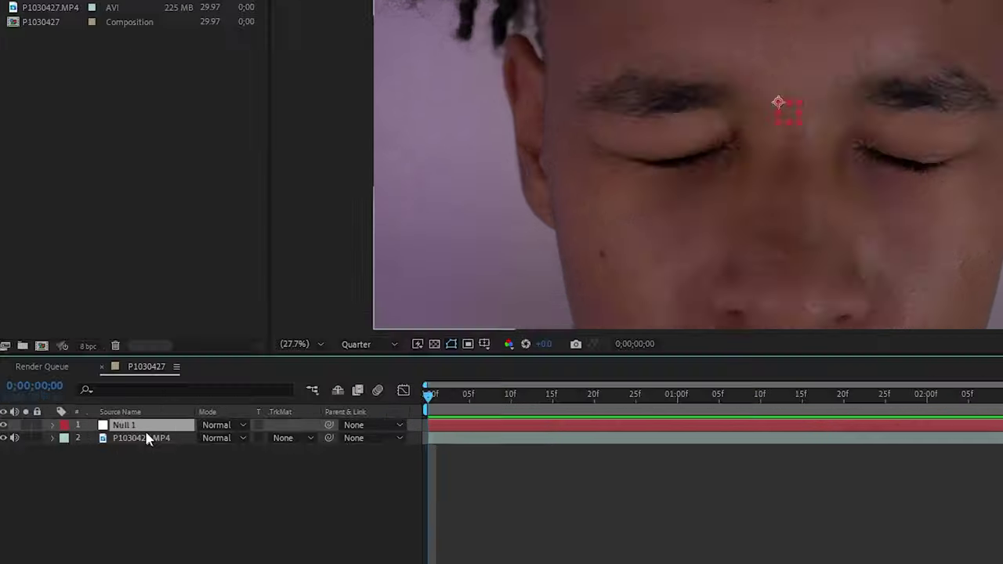
right_click(124, 445)
left_click(130, 427)
type("Left Track")
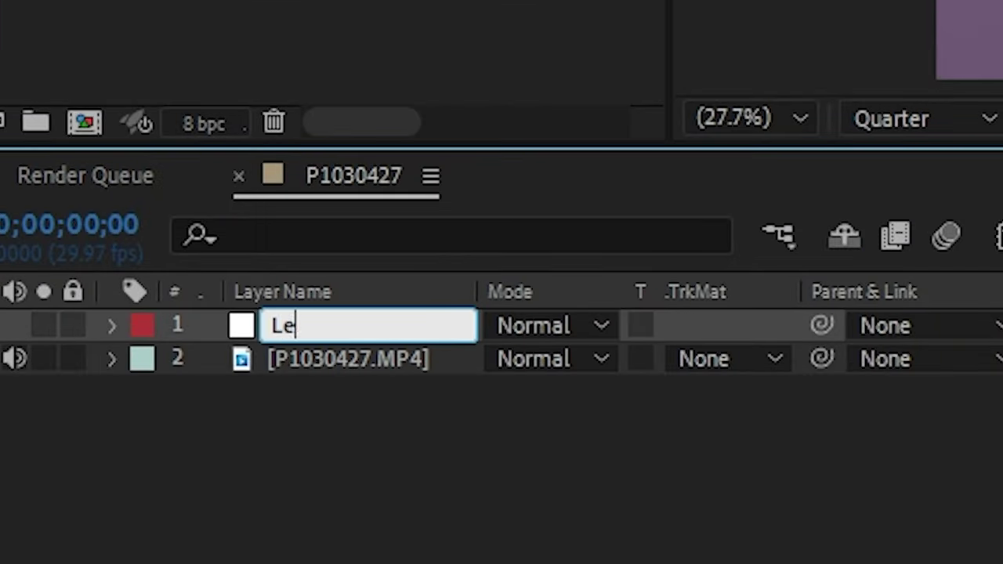
key("Return")
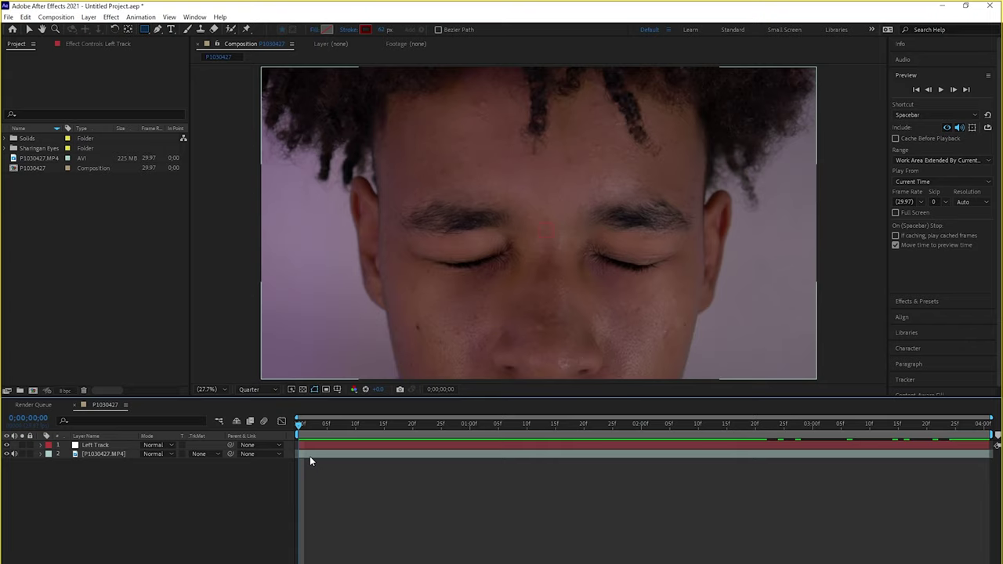
Add a second null object to the composition and rename it Right Track
key("ctrl+alt+shift+y")
right_click(95, 445)
left_click(110, 426)
type("Right Track")
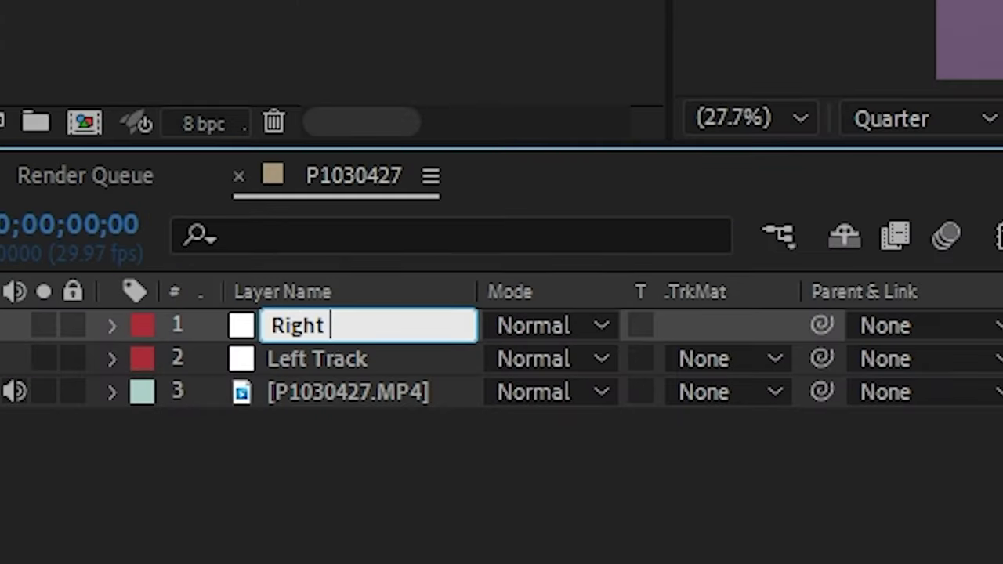
key("Return")
Open the P1030427.MP4 footage layer in its own viewer and bring up the Tracker controls for it
double_click(329, 465)
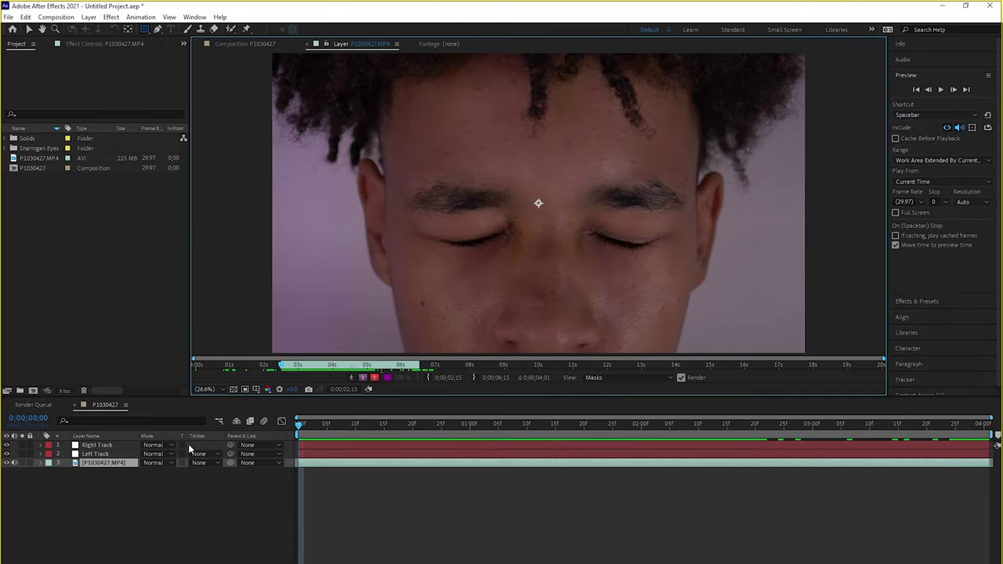
left_click(906, 379)
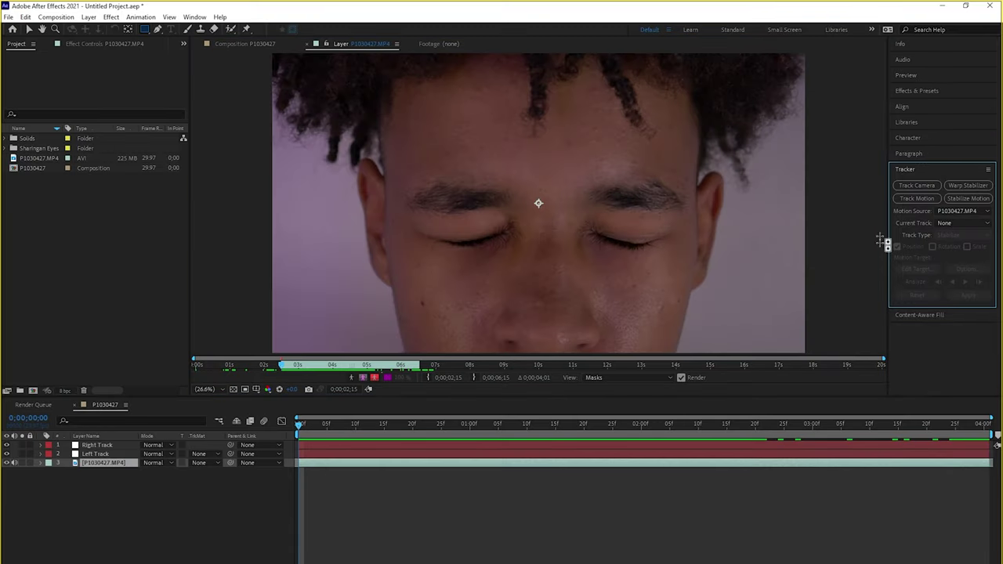
left_click(188, 17)
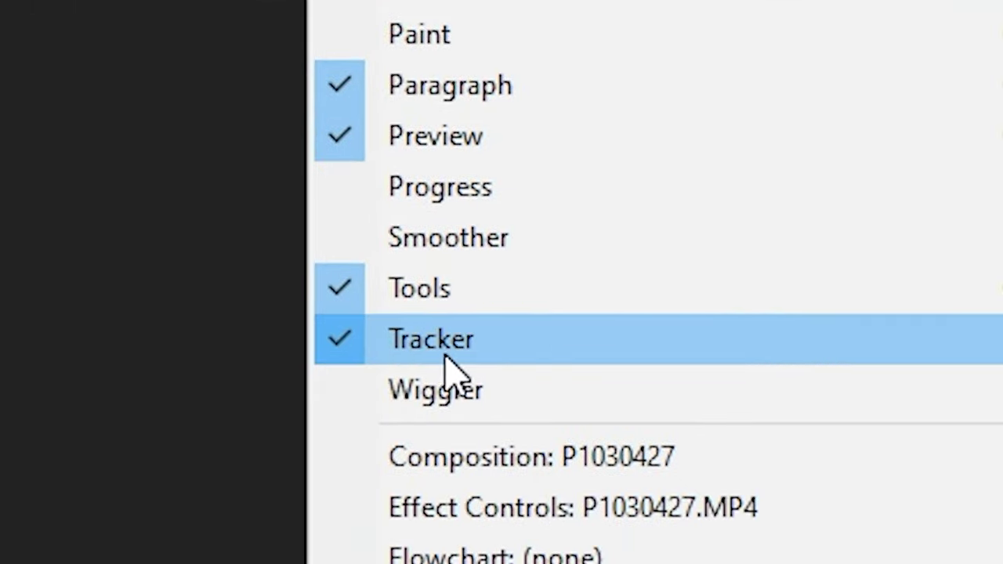
left_click(326, 344)
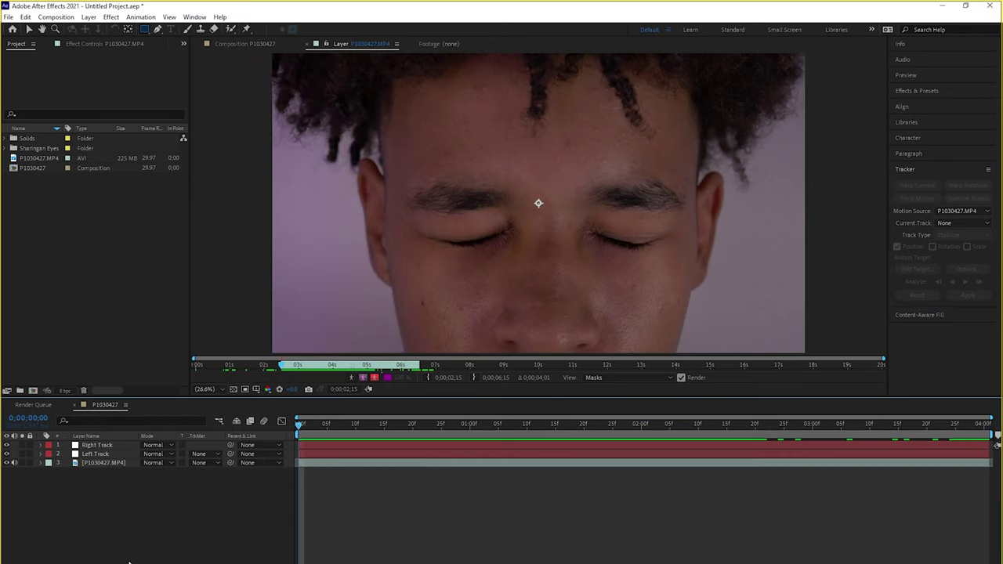
left_click(388, 466)
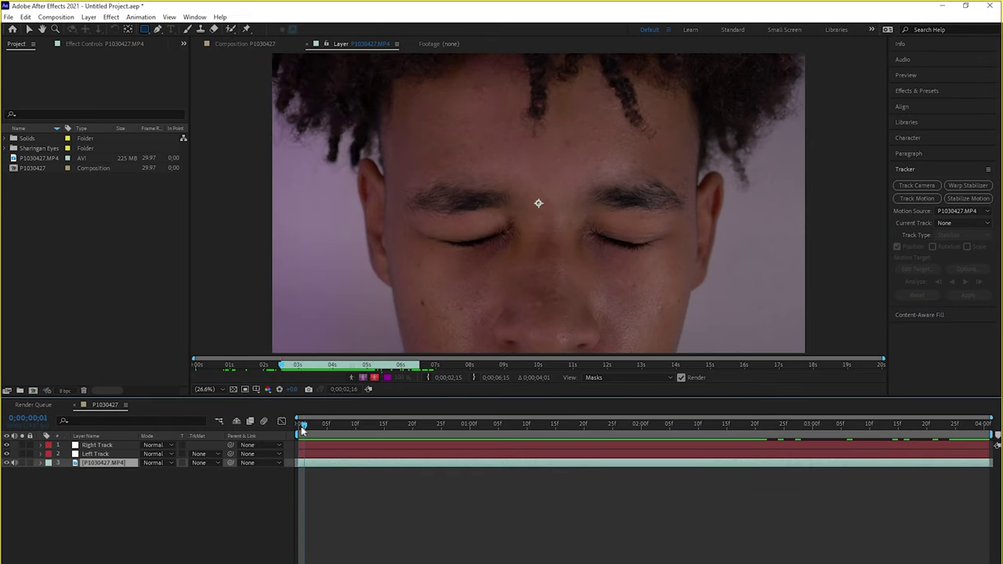
Start a motion track on the footage at 0;00;04;00 and set its motion target to the Left Track layer
key("space")
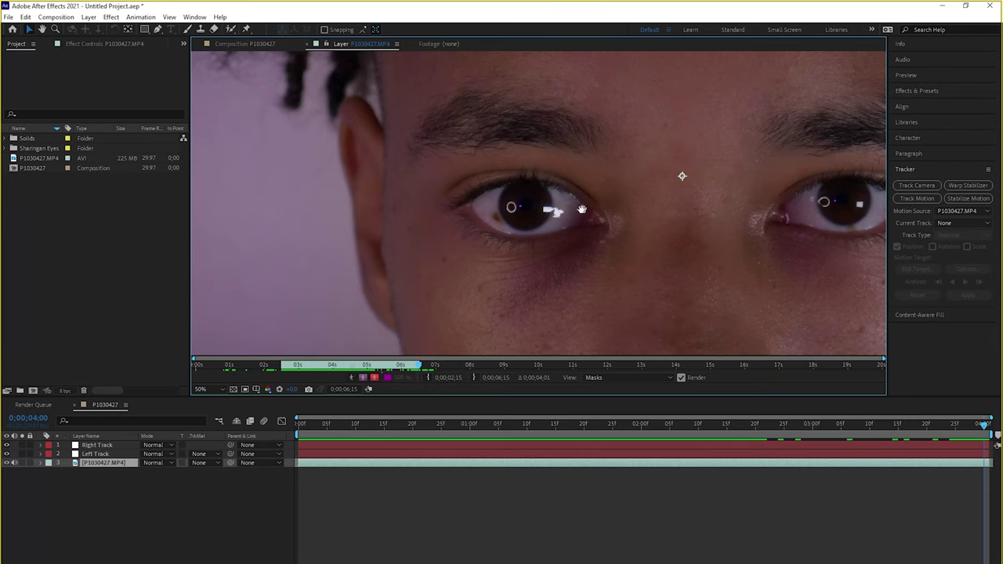
left_click_drag(581, 209, 552, 220)
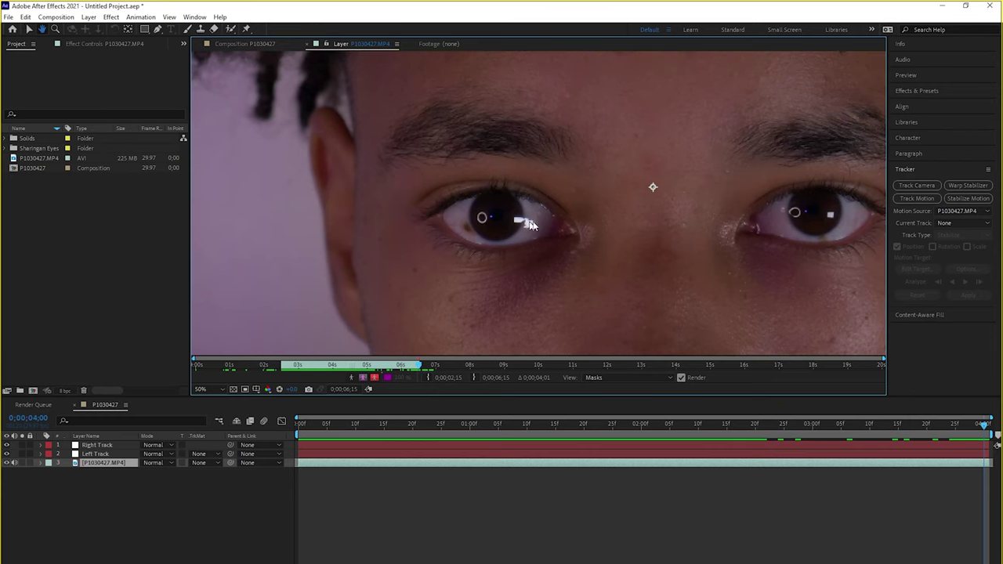
left_click(920, 199)
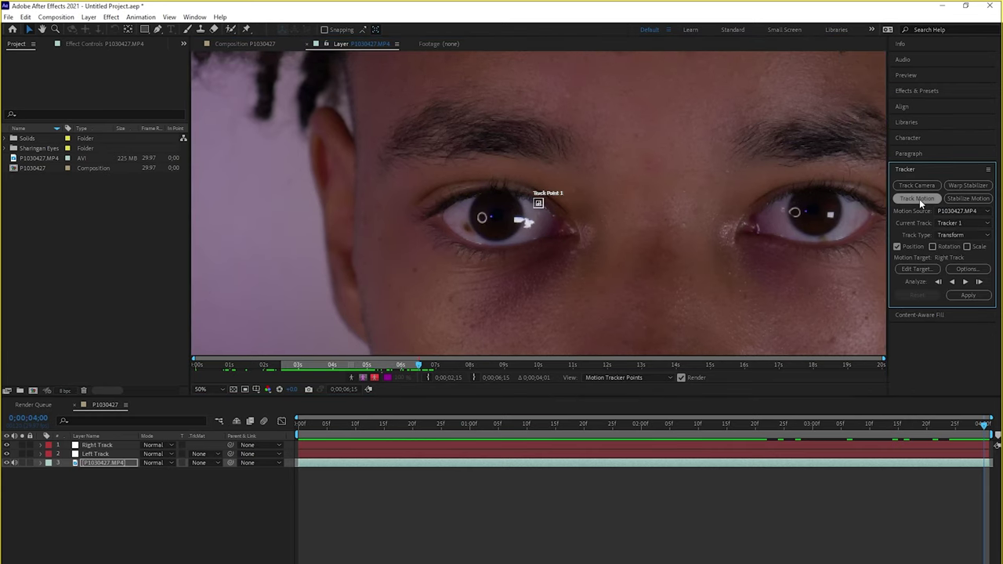
left_click(906, 269)
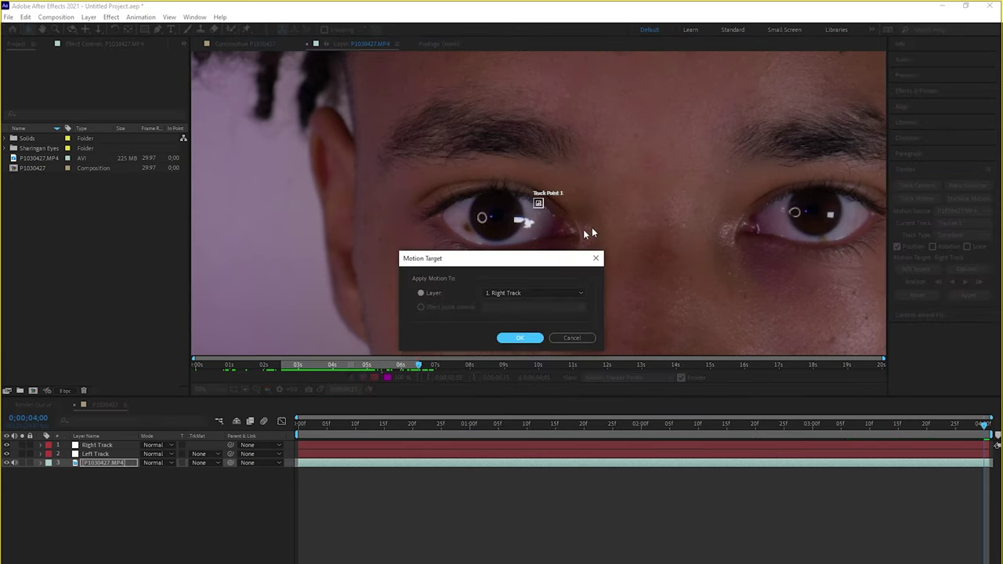
left_click(503, 297)
left_click(507, 318)
left_click(520, 338)
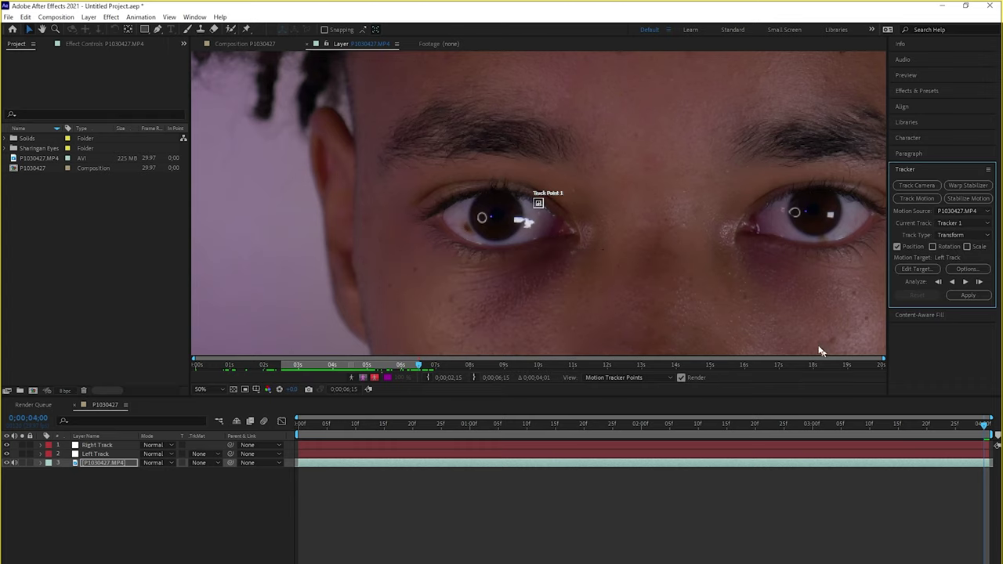
Centre Track Point 1 on the pupil of the left-hand eye in the footage, fitting its feature box around the iris inside a larger search box
scroll(547, 233, "up", 2)
left_click_drag(550, 208, 539, 281)
left_click_drag(461, 226, 516, 284)
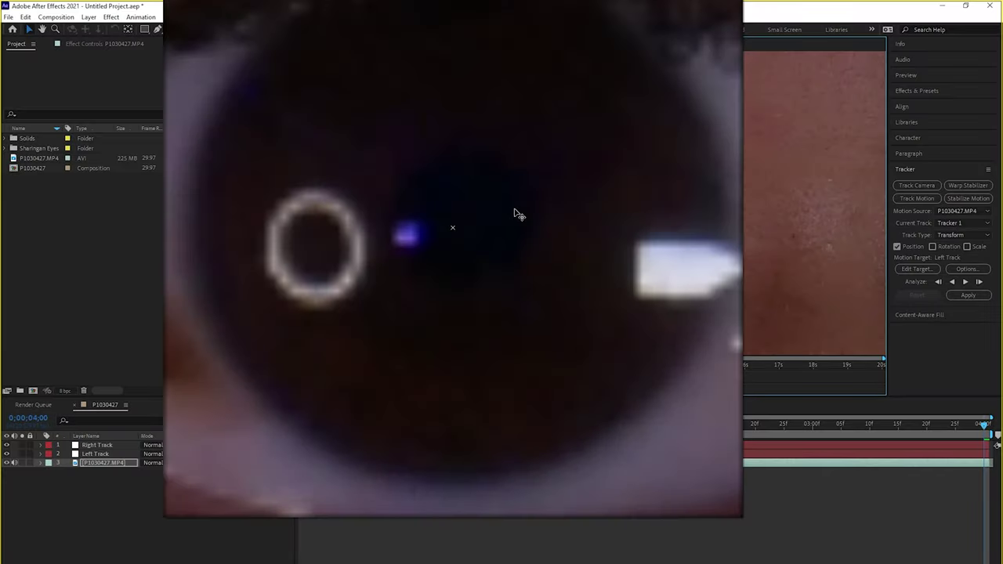
left_click_drag(515, 213, 518, 227)
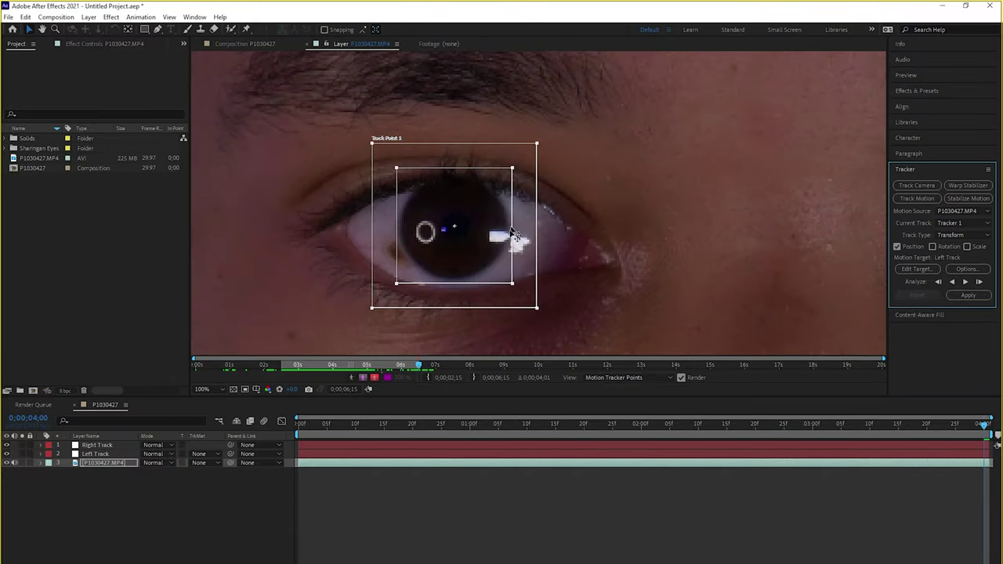
left_click_drag(512, 285, 510, 282)
scroll(459, 260, "down", 1)
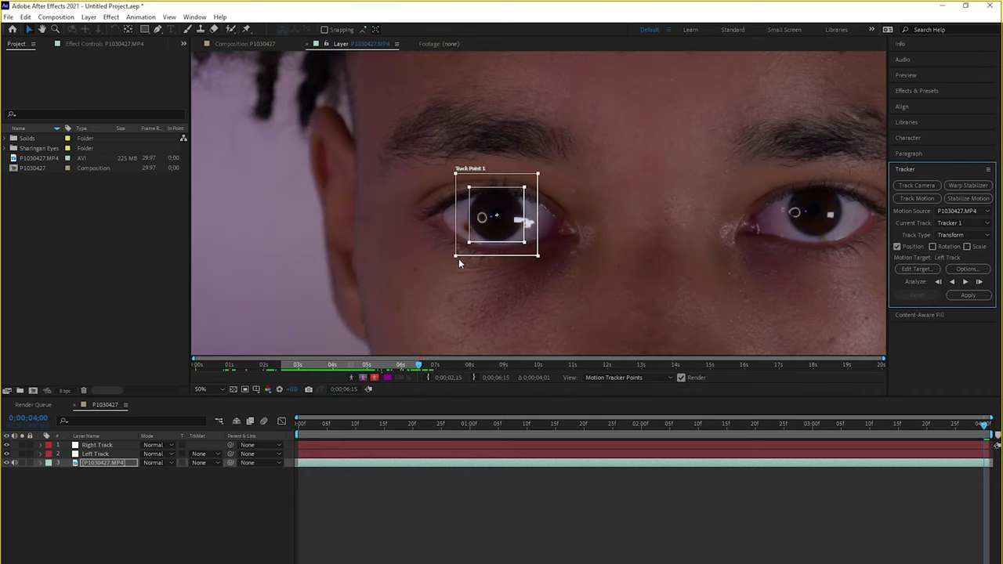
scroll(472, 257, "up", 2)
scroll(598, 267, "down", 2)
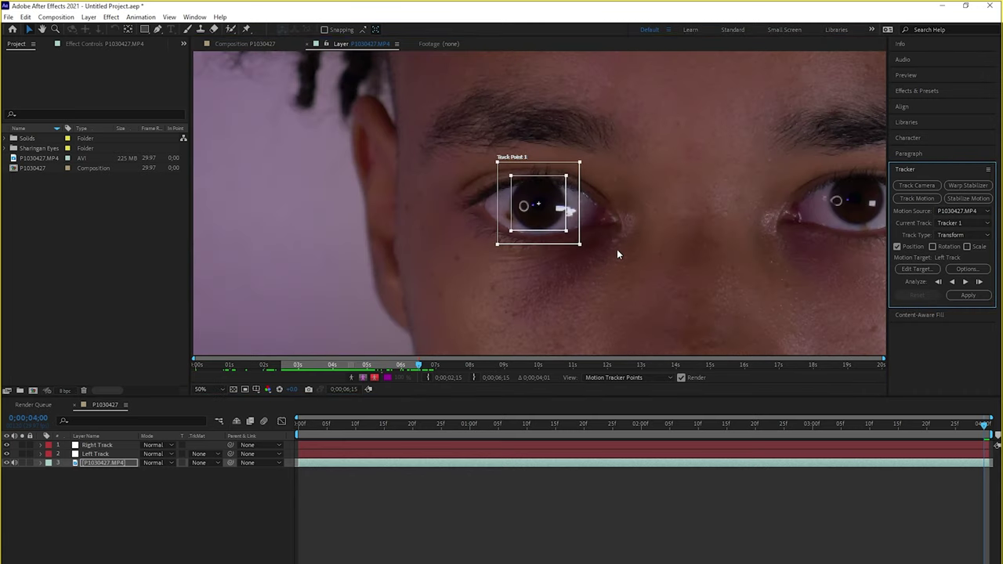
Analyze the eye's motion backward from 0;00;04;00 and reposition the track point over the nearly closed eye at 0;00;00;06
key("h")
left_click_drag(617, 249, 552, 271)
key("v")
left_click(966, 283)
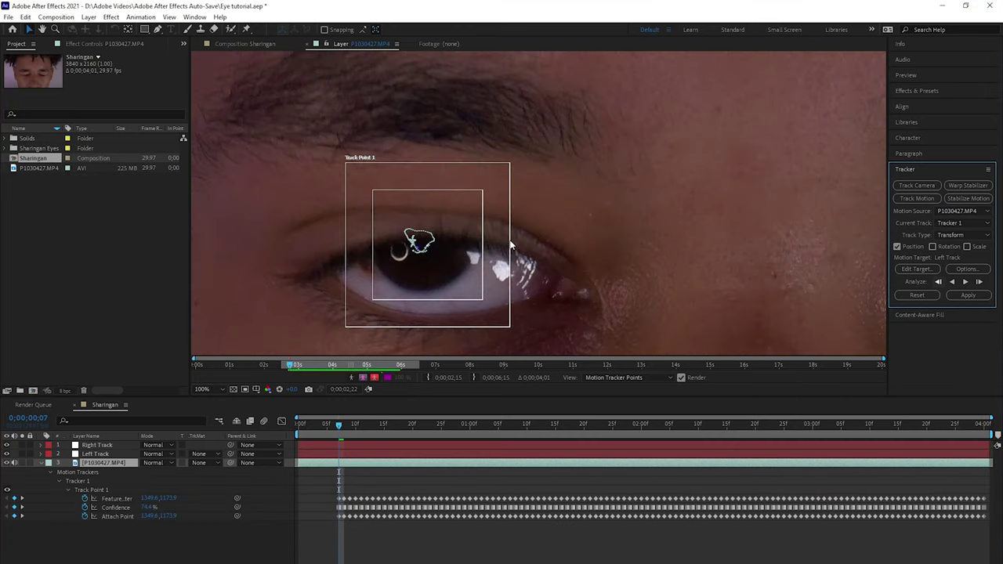
key("Page_Up")
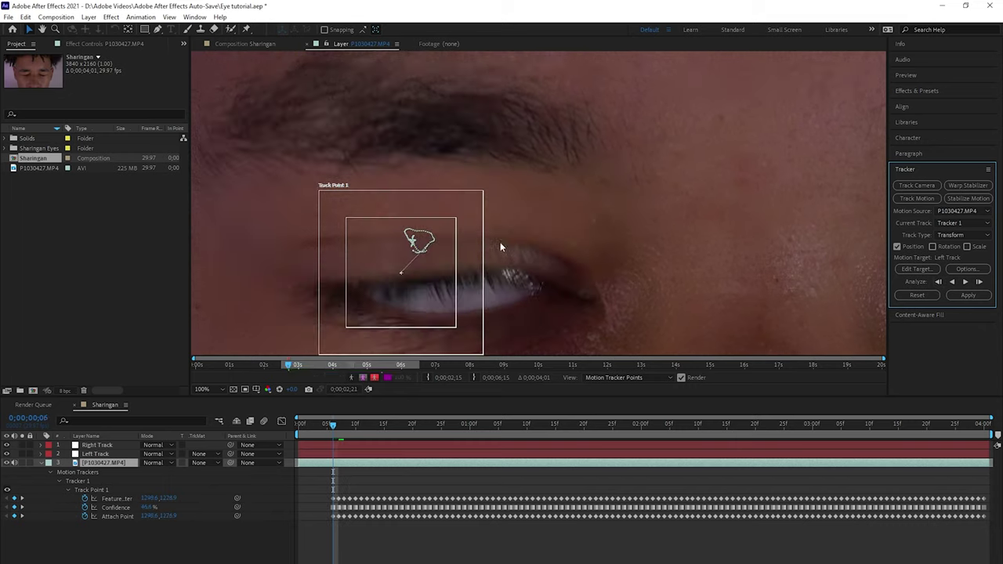
left_click_drag(383, 208, 417, 210)
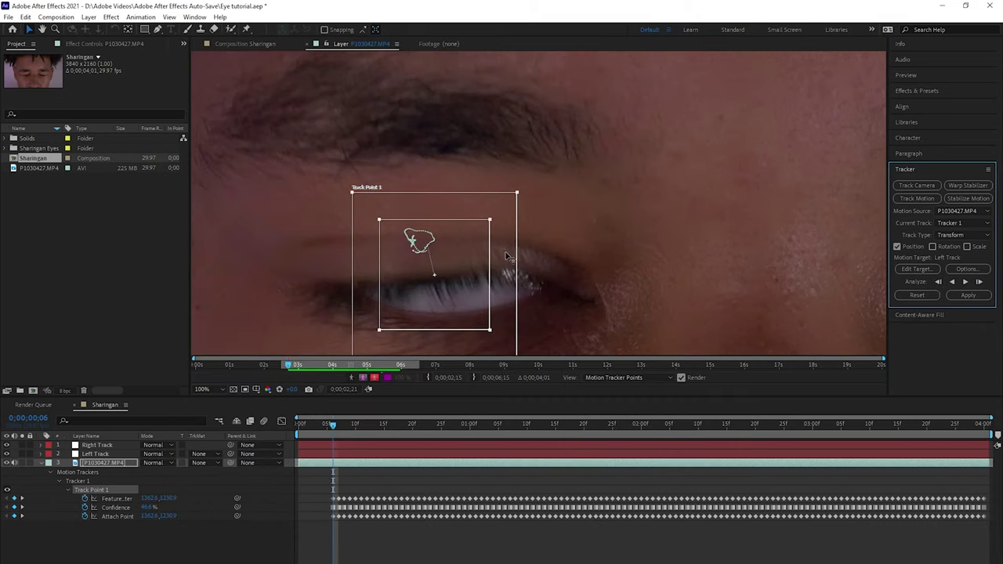
Trim the start of the Left Track and Right Track layers to 0;00;00;06
left_click(338, 455)
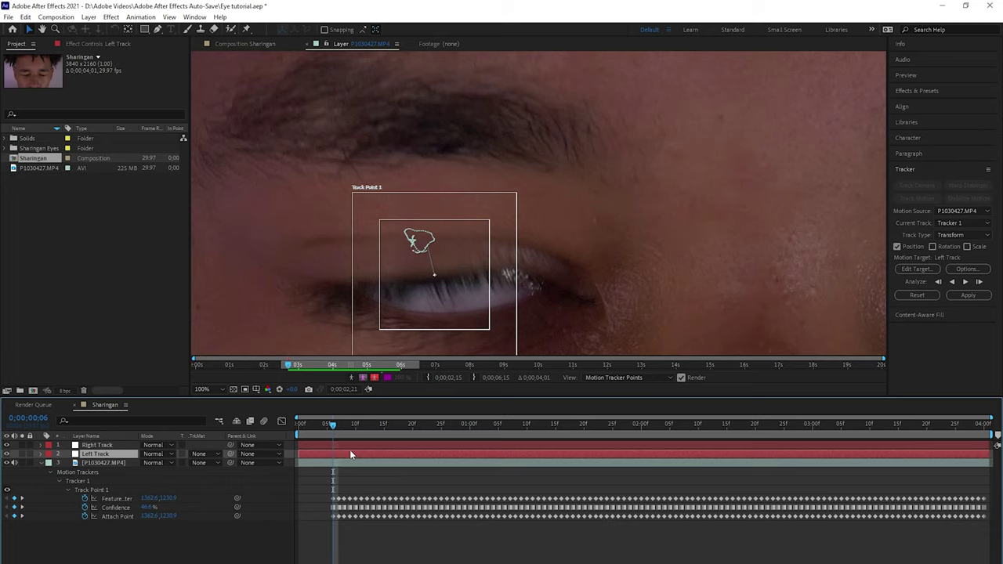
left_click(350, 448)
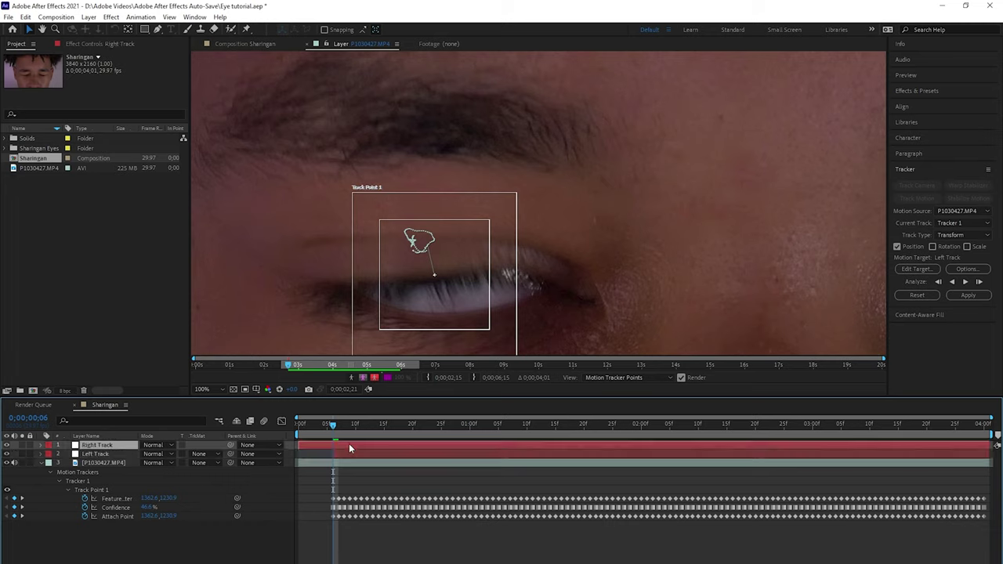
key("alt+bracketleft")
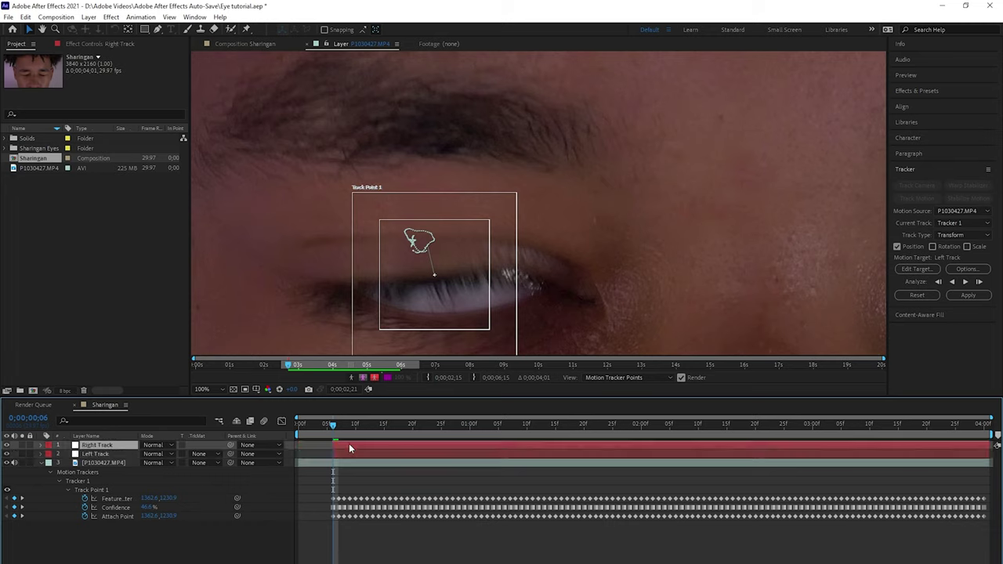
Apply the tracked motion to Left Track in the X and Y dimensions and collapse the footage layer's properties
left_click(969, 295)
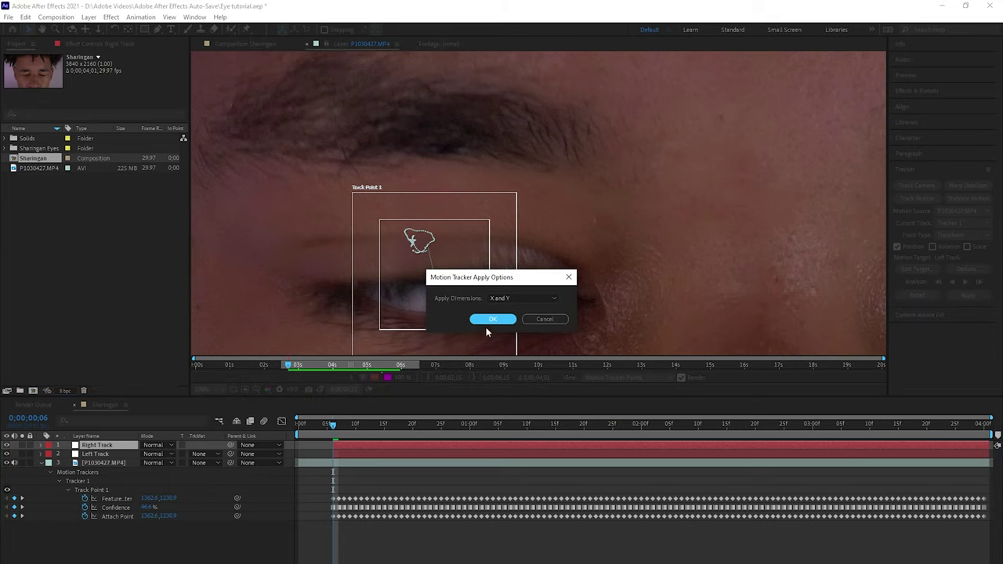
key("Return")
left_click(41, 463)
Reopen the footage layer at 0;00;04;00, frame the right-hand eye and create a second motion tracker for it
double_click(367, 464)
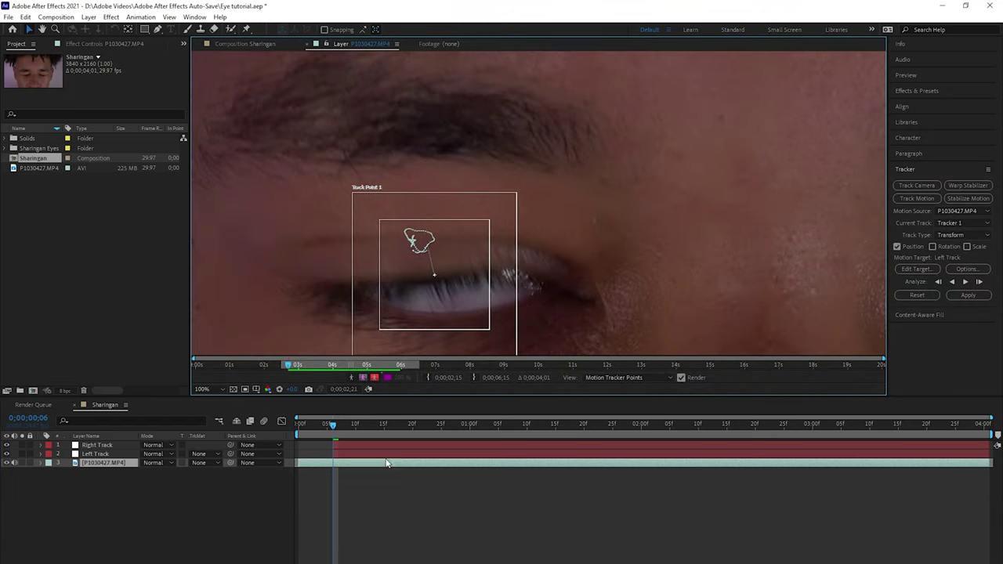
left_click_drag(666, 427, 987, 425)
left_click_drag(780, 205, 308, 214)
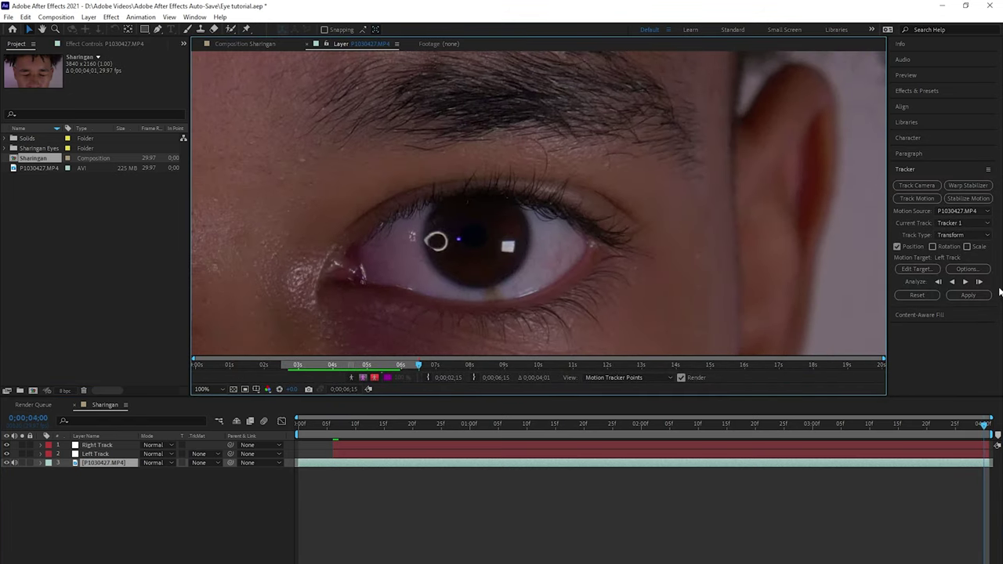
left_click(921, 270)
left_click(596, 259)
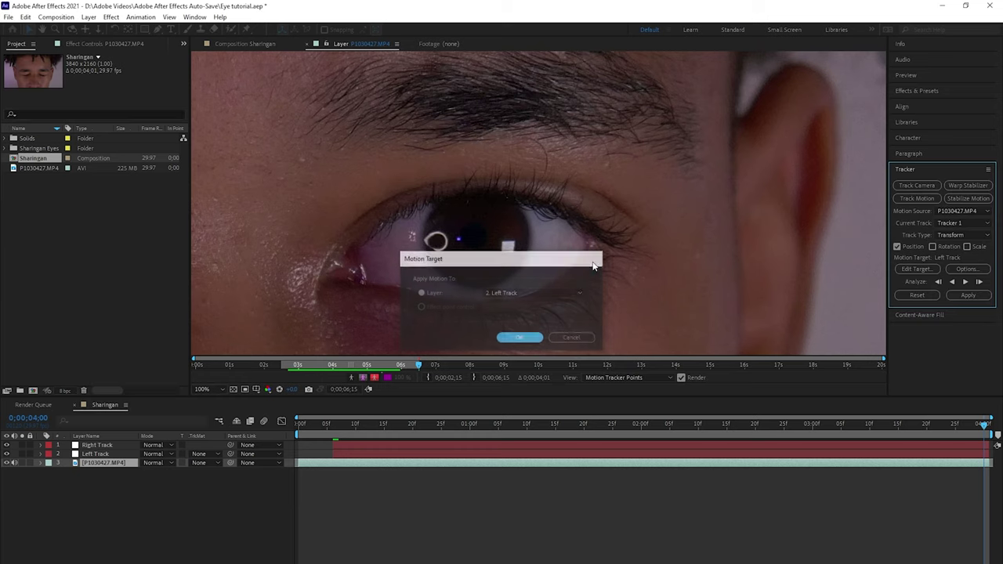
left_click(925, 201)
Center Tracker 2's track point on the right-hand pupil, enlarging its inner box around the iris and its outer box around the eye
left_click(548, 205)
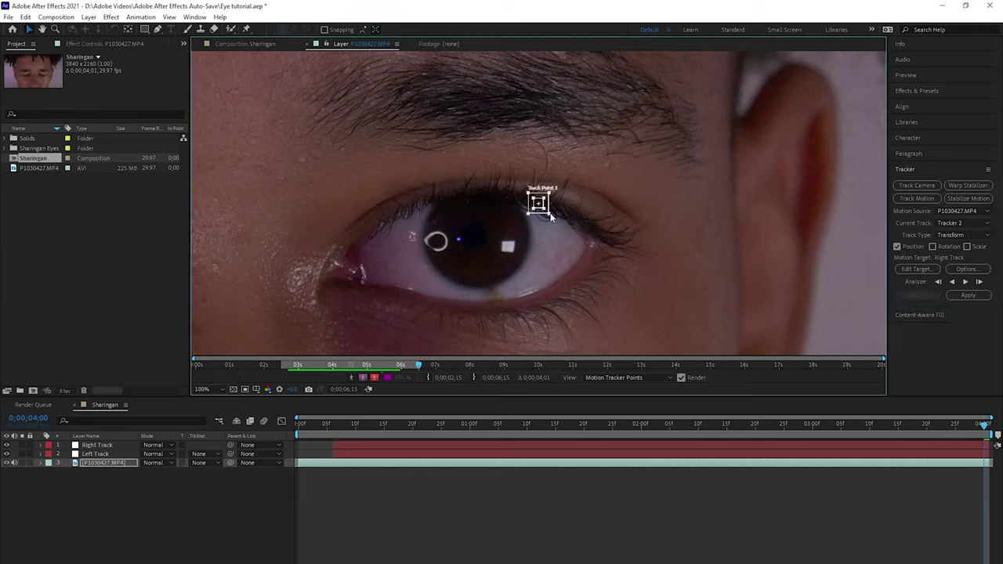
left_click_drag(550, 215, 608, 271)
left_click_drag(544, 209, 529, 291)
left_click_drag(536, 249, 539, 251)
left_click_drag(545, 304, 570, 330)
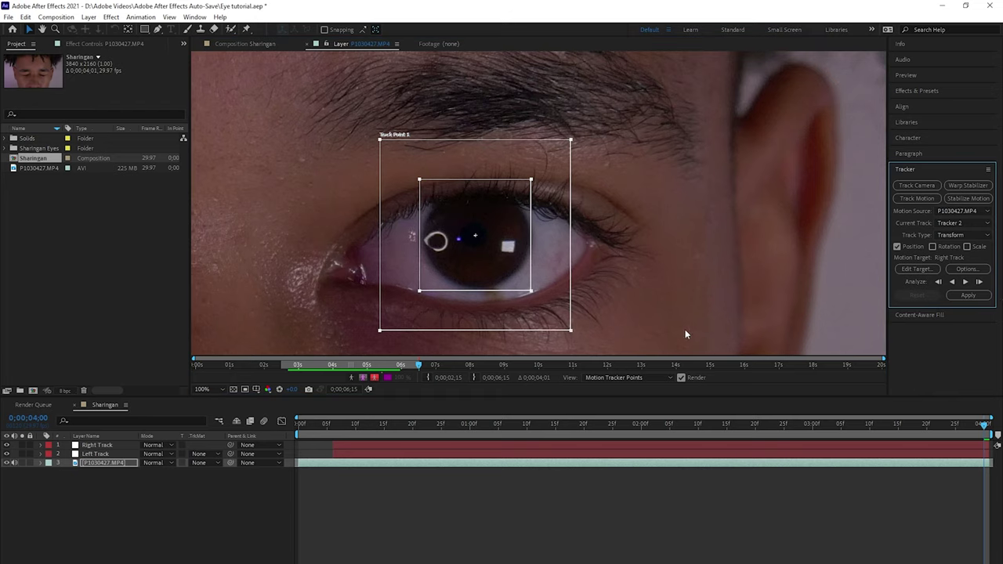
Analyze the right-hand eye's motion backward from 0;00;04;00 with Right Track as the motion target and apply it to that layer
left_click(903, 269)
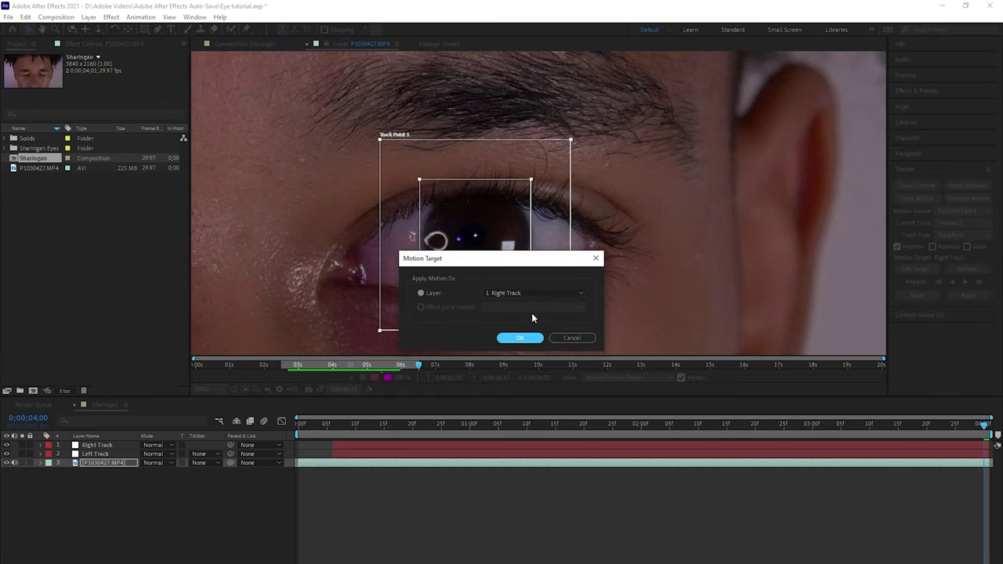
left_click(530, 339)
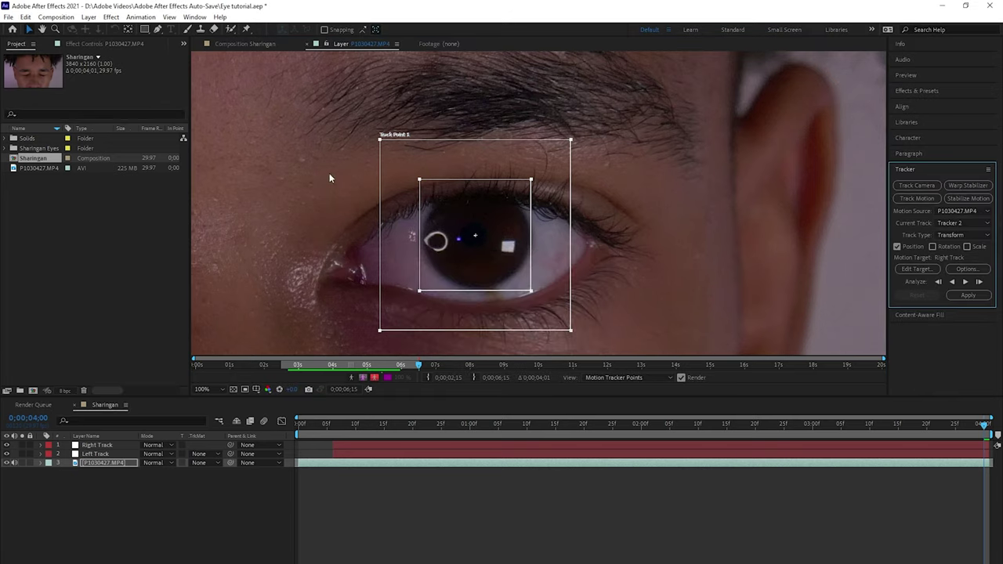
left_click(954, 282)
left_click(968, 295)
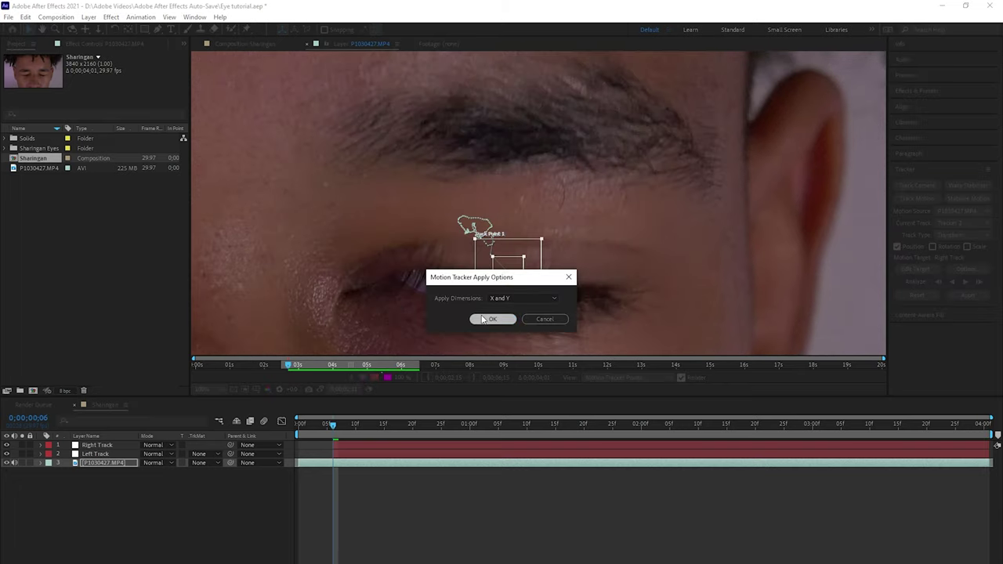
left_click(487, 319)
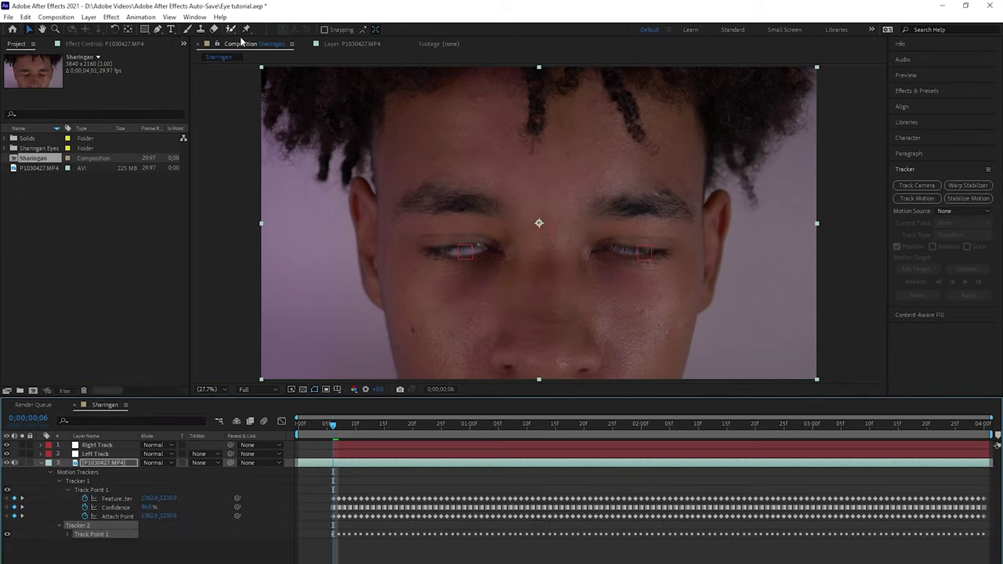
Create a black solid the size of the composition, named Left Mask
right_click(170, 501)
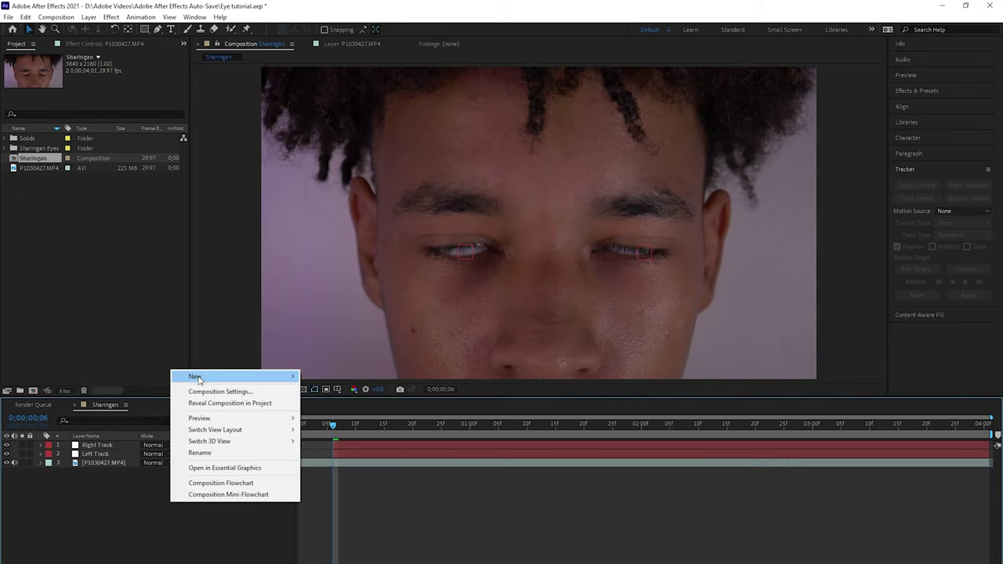
mouse_move(235, 377)
left_click(324, 403)
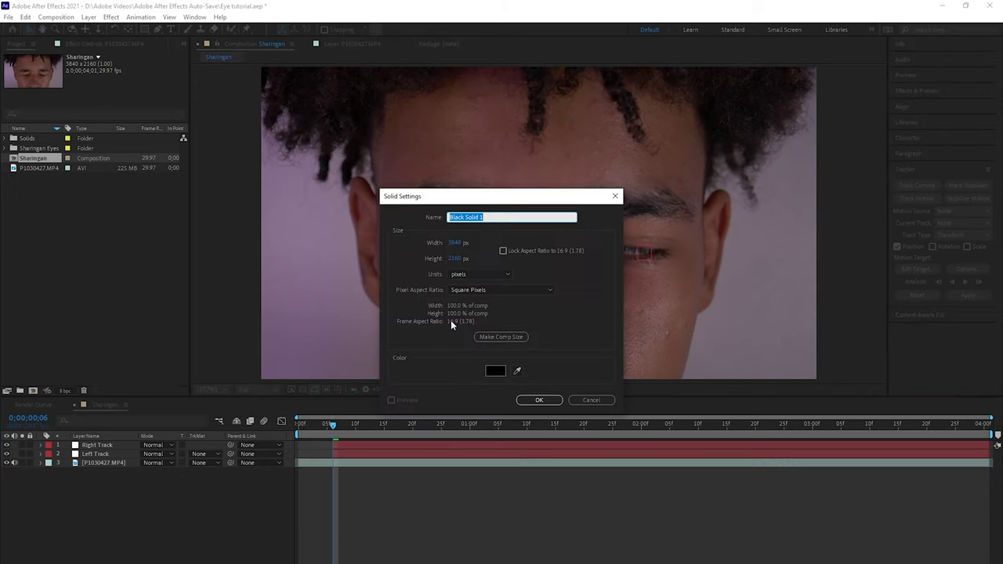
type("Left ")
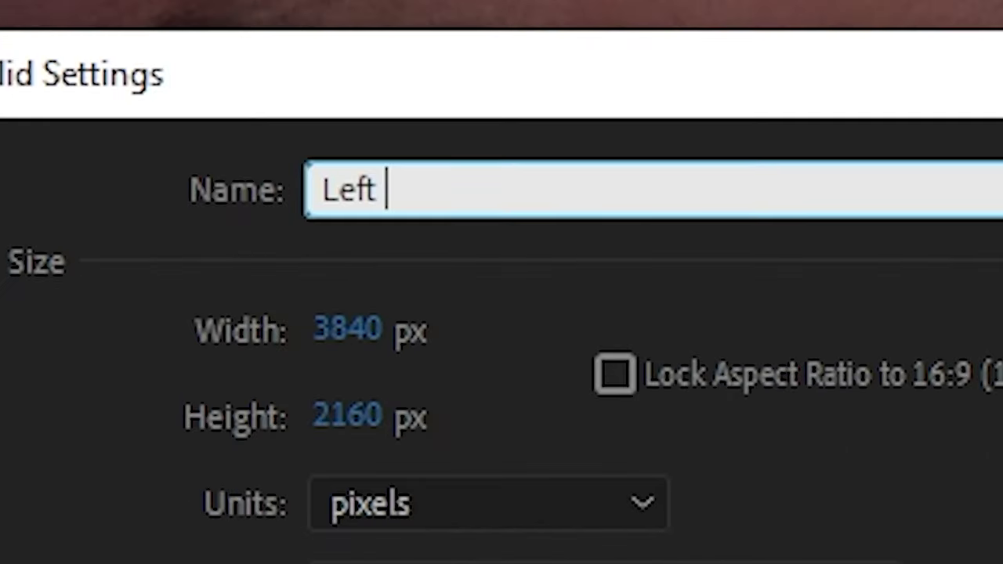
type("Maslk")
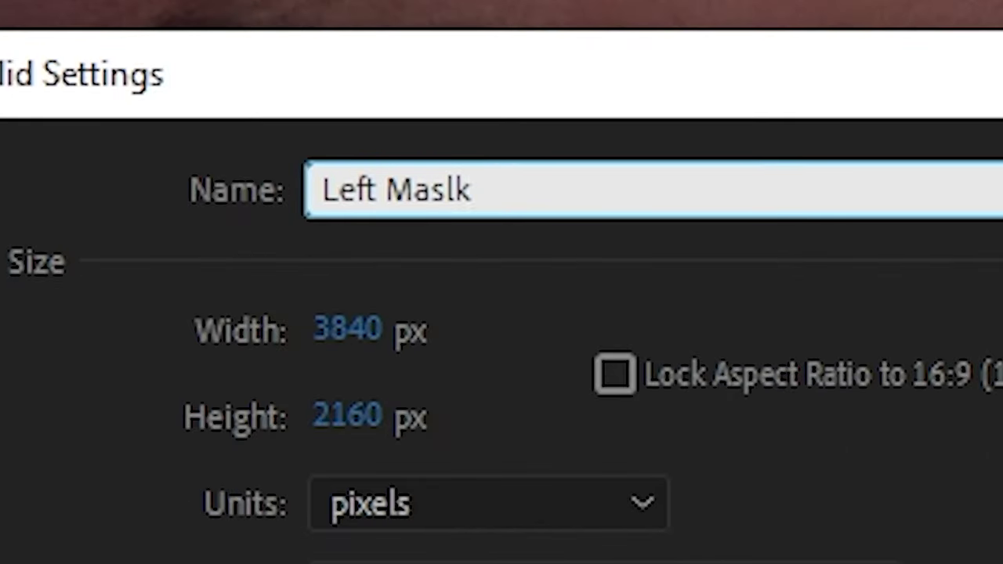
type("k")
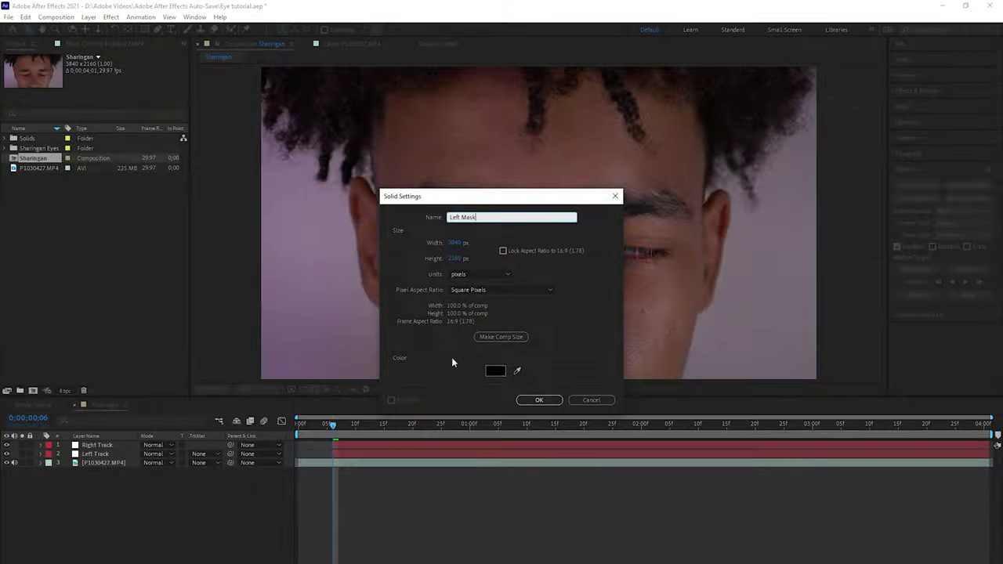
left_click(539, 400)
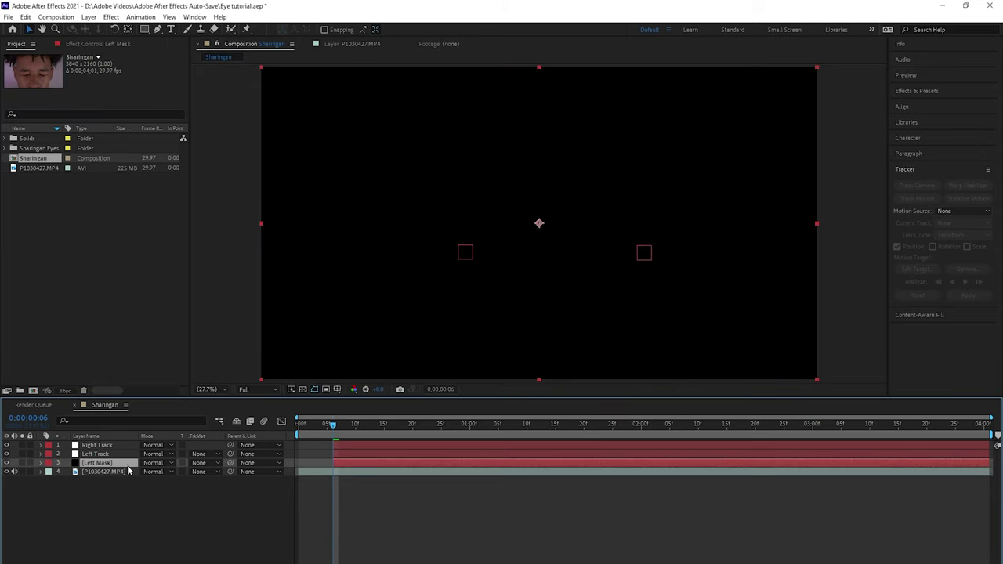
Hide the Left Mask solid and parent it to the Left Track null
left_click(7, 464)
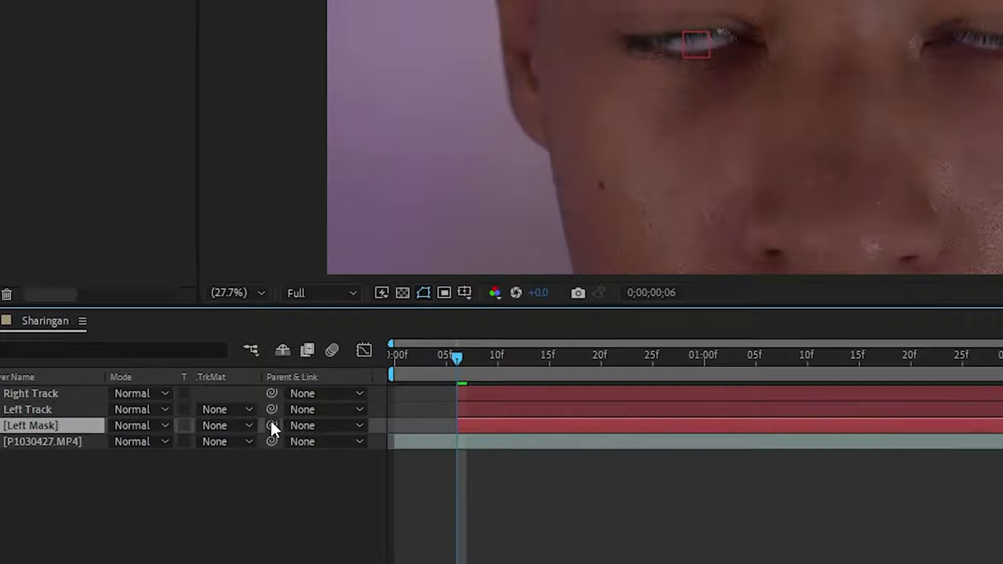
left_click_drag(231, 462, 118, 457)
left_click_drag(298, 267, 297, 266)
left_click(281, 367)
Create a second black solid the size of the composition, named Right MAsk
right_click(249, 514)
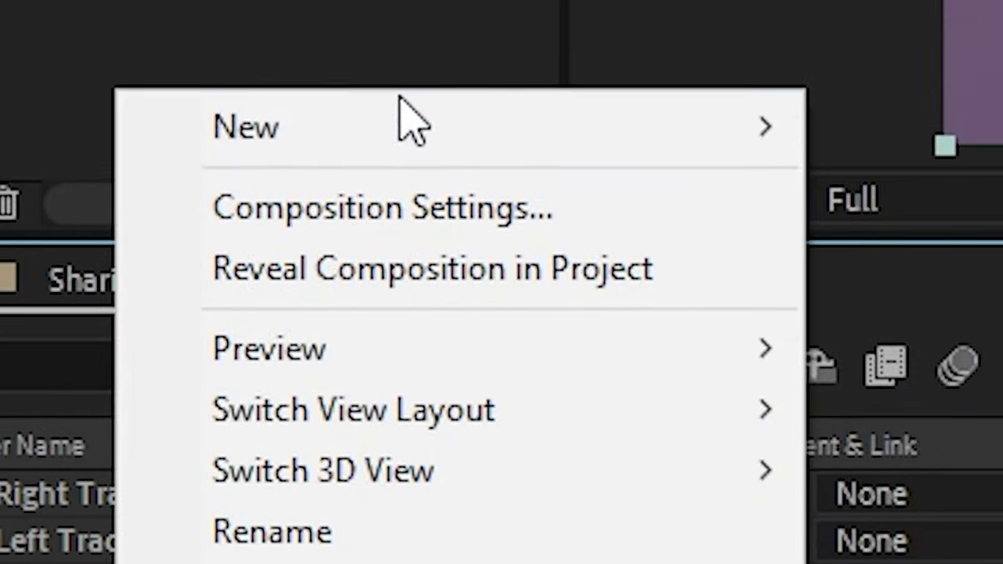
mouse_move(529, 12)
left_click(342, 179)
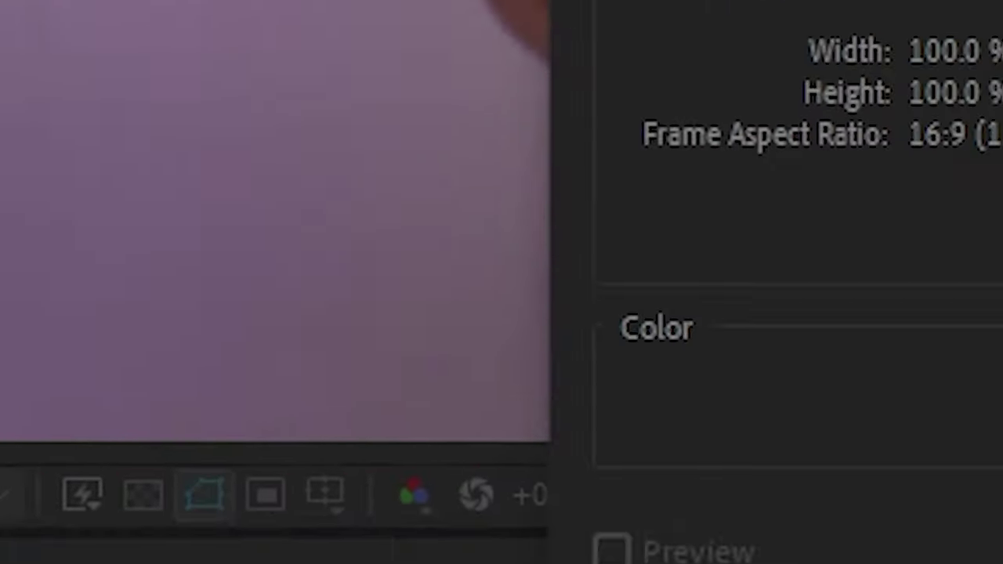
type("Right MAsk")
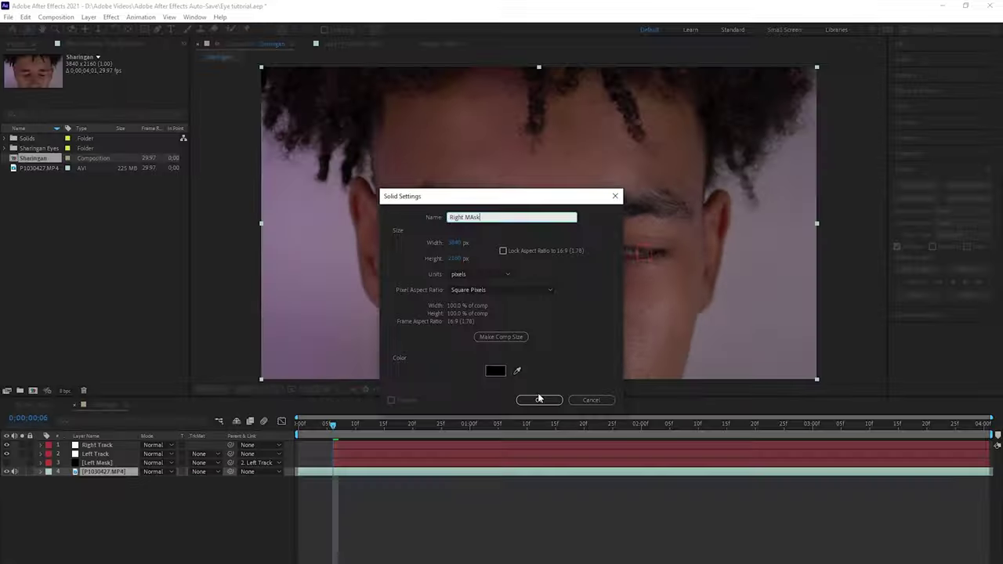
left_click(538, 400)
Move the Right MAsk solid directly beneath Right Track in the layer stack and parent it to that null
left_click_drag(100, 472, 109, 450)
left_click_drag(230, 453, 100, 445)
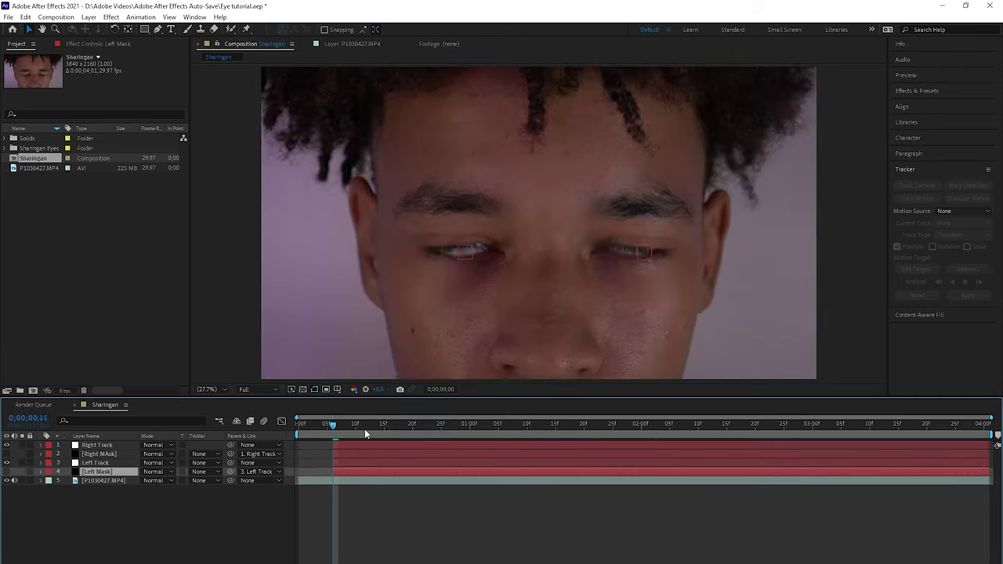
Draw a circular Ellipse mask on the Left Mask layer around the left-hand iris at 0;00;04;00
left_click_drag(364, 429, 985, 424)
scroll(383, 192, "up", 8)
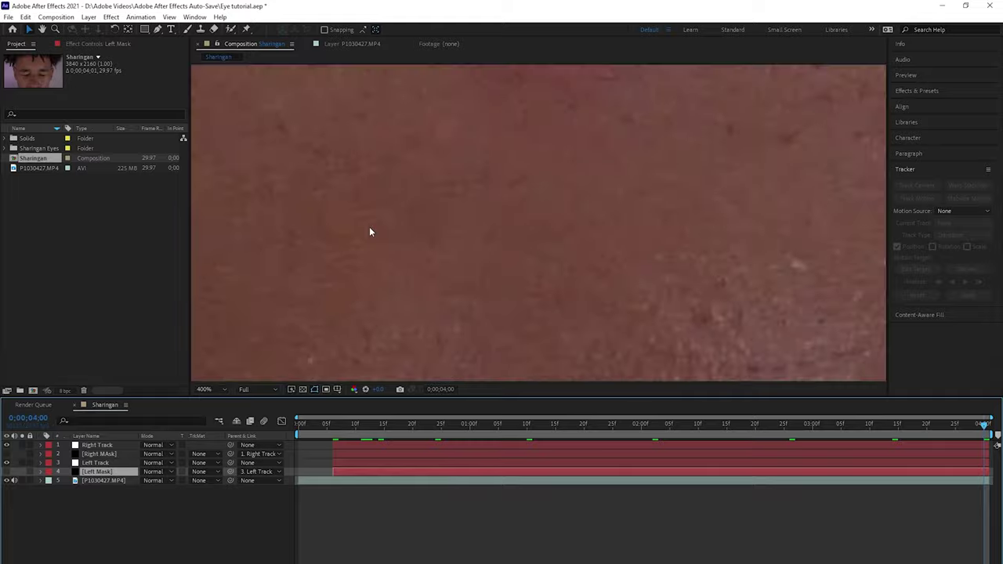
scroll(376, 229, "down", 5)
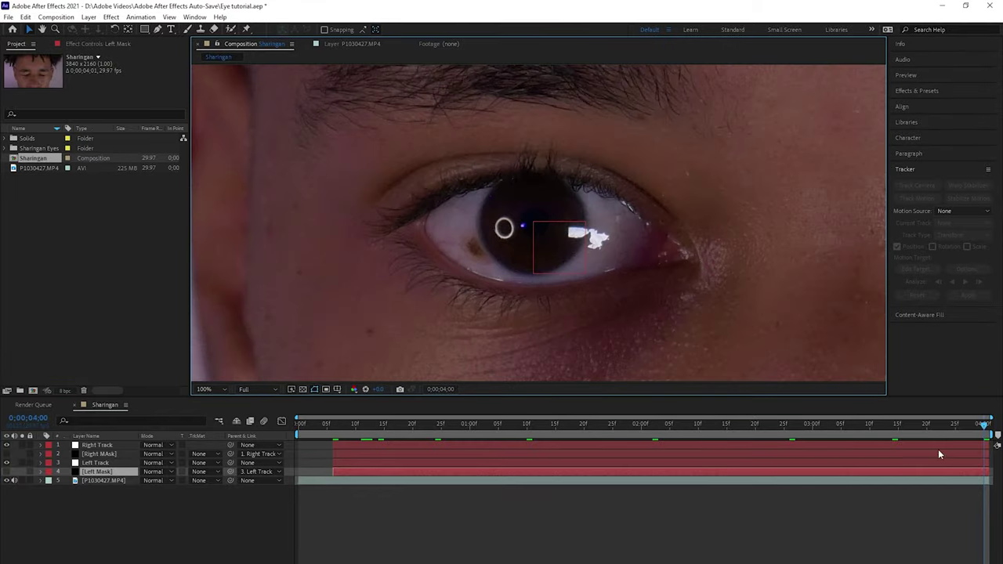
left_click_drag(144, 29, 193, 52)
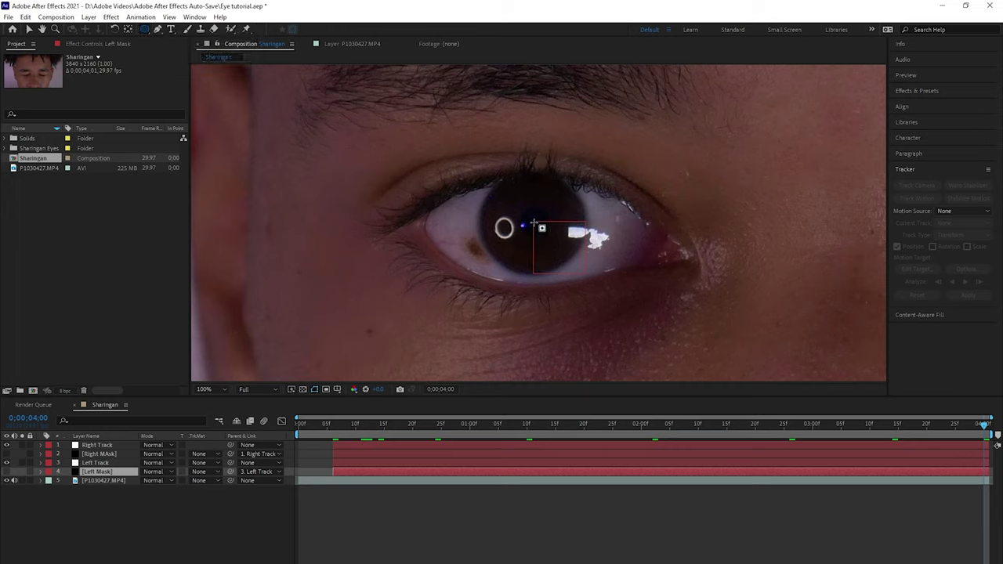
left_click_drag(534, 224, 589, 260)
key("ctrl+z")
left_click_drag(536, 223, 587, 261)
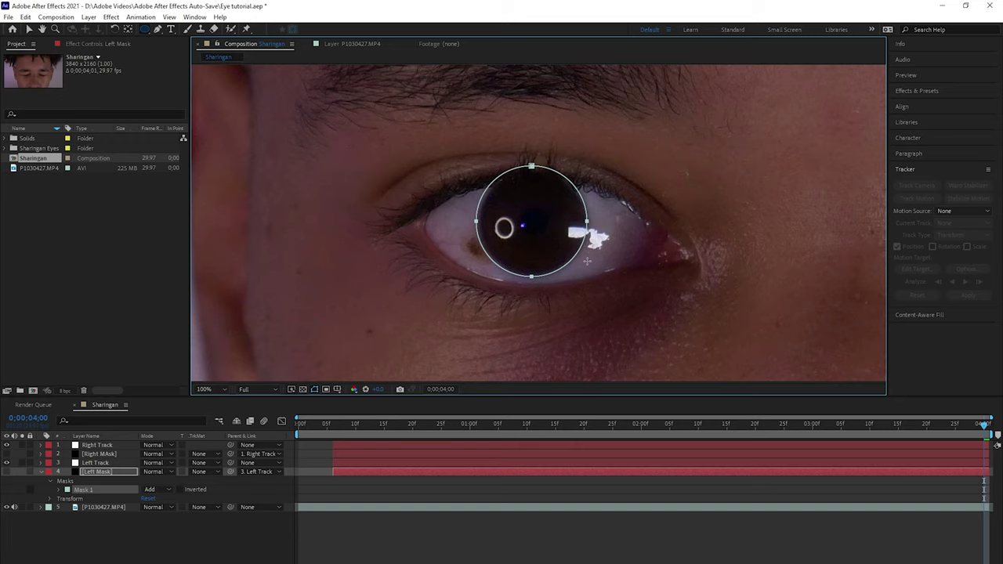
Fine-tune the circular mask's points to the iris edge and set a Mask Path keyframe at 0;00;04;00
left_click_drag(587, 225, 589, 228)
left_click(546, 151)
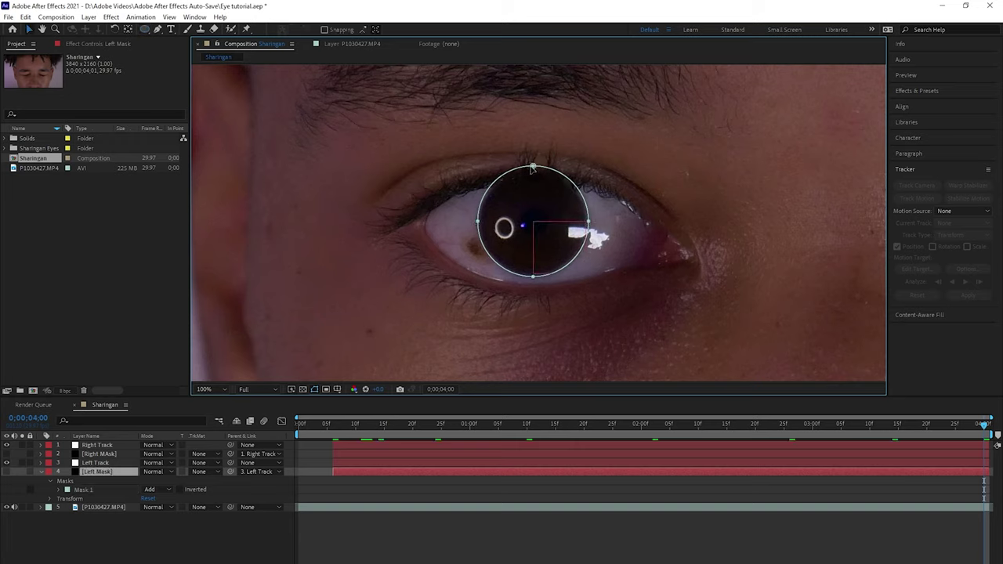
left_click_drag(533, 166, 533, 170)
left_click(589, 222)
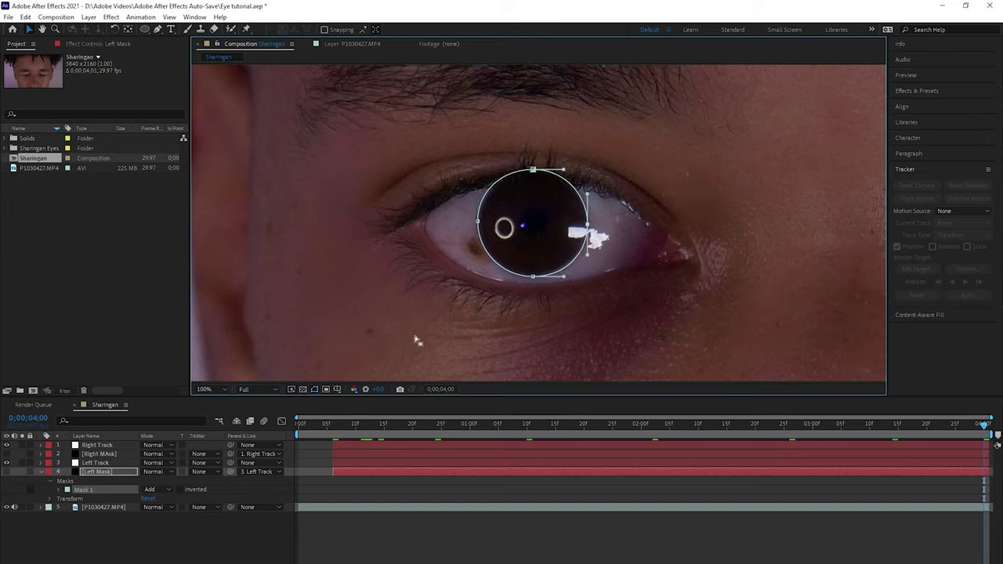
key("m")
left_click(76, 490)
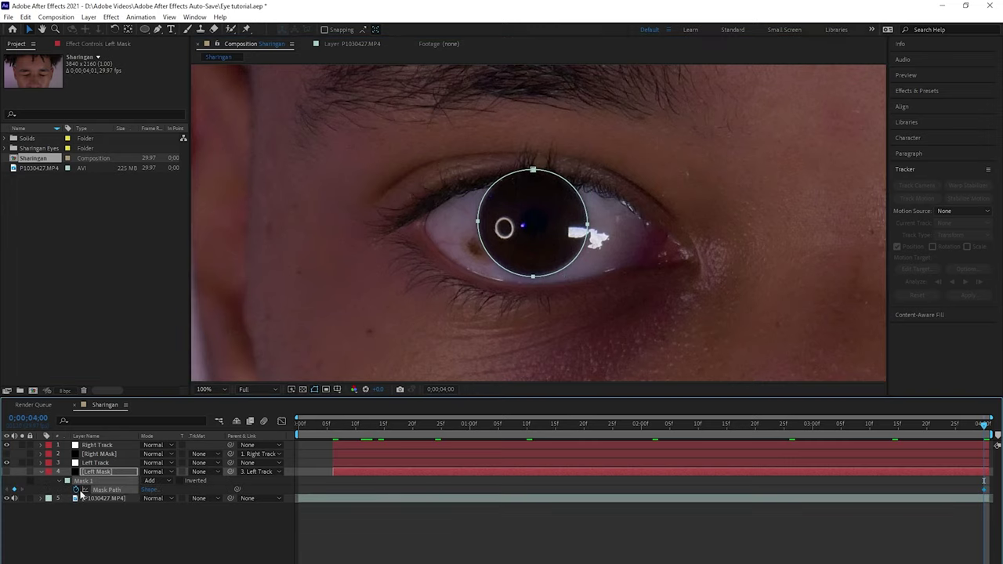
Refit the Left Mask path to the iris with keyframes at 0;00;02;29 and 0;00;02;08
left_click_drag(970, 427, 808, 424)
left_click(536, 149)
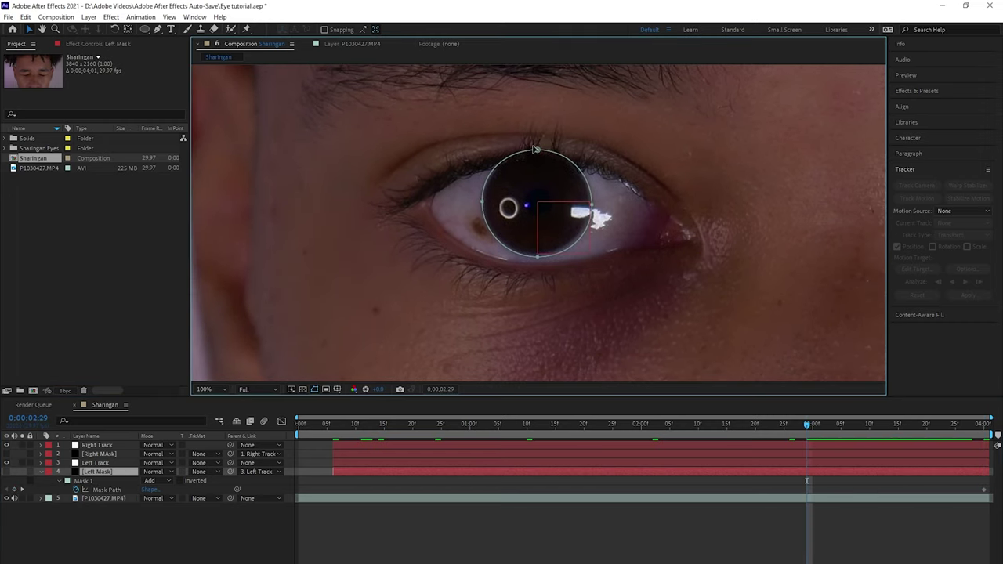
left_click_drag(535, 149, 538, 154)
left_click_drag(778, 433, 687, 427)
left_click(527, 264)
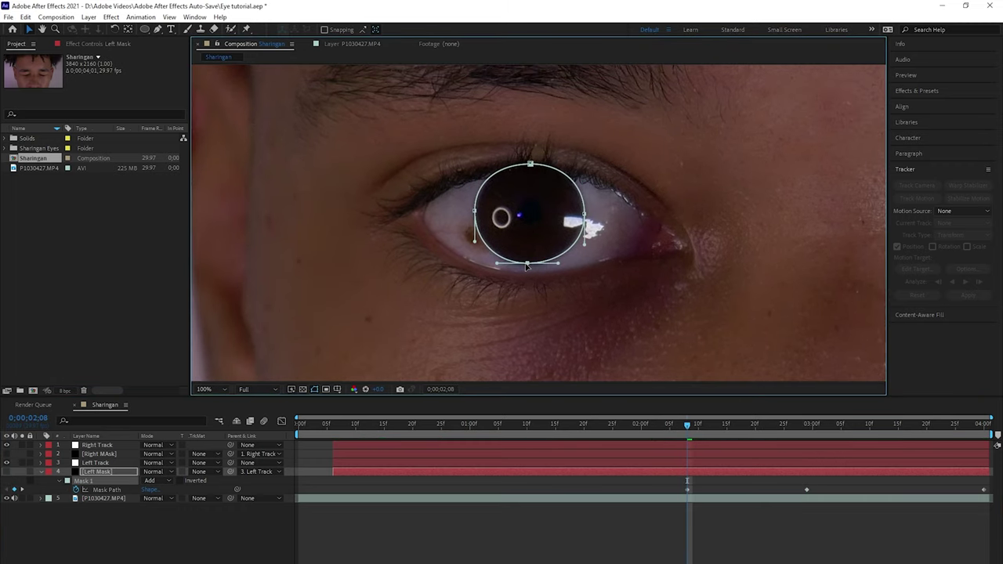
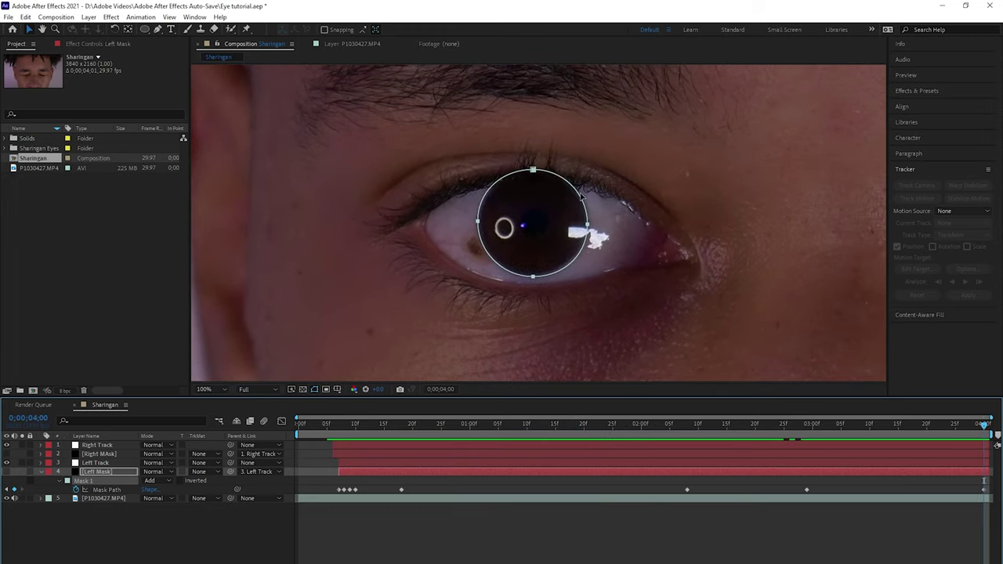
Adjust the top point of the Left Mask path to the iris edge at 0;00;04;00
left_click(534, 172)
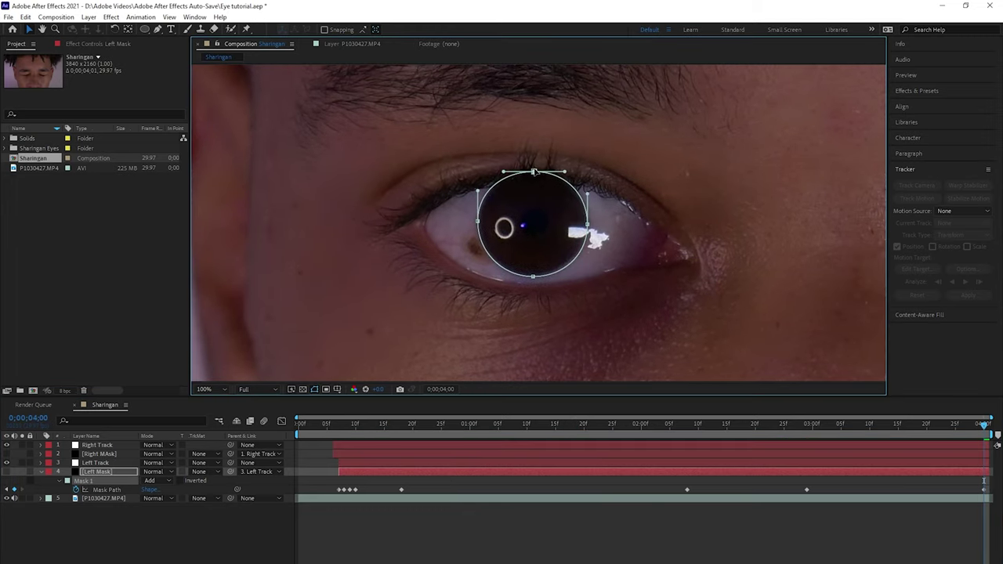
mouse_move(984, 435)
left_mouse_down()
mouse_move(637, 442)
mouse_move(379, 479)
mouse_move(987, 427)
left_mouse_up()
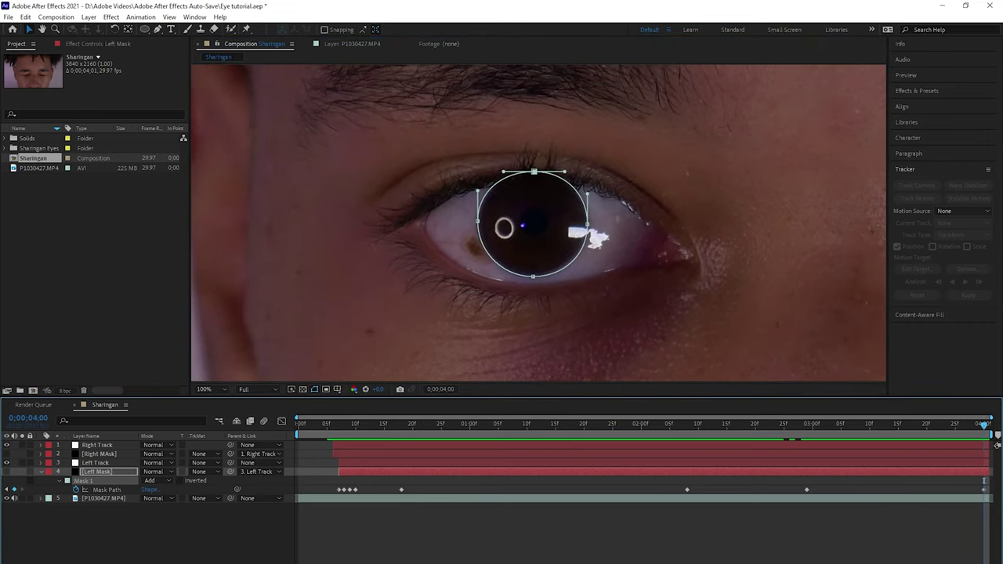
Draw a circular Ellipse mask on the Right MAsk layer around the right-hand iris at 0;00;04;00
left_click(99, 455)
left_click_drag(606, 306, 270, 306)
left_click_drag(847, 249, 489, 280)
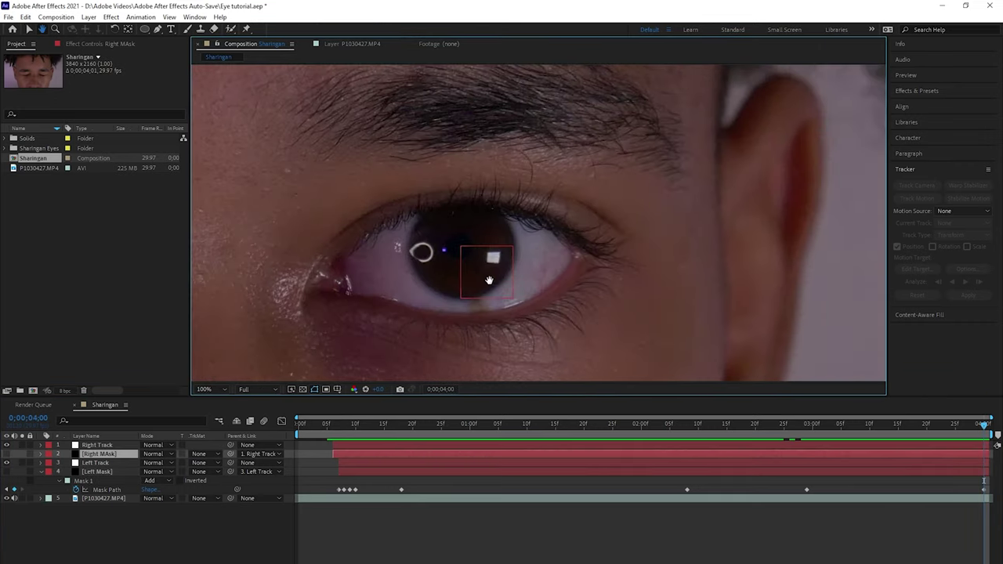
key("v")
left_click(145, 29)
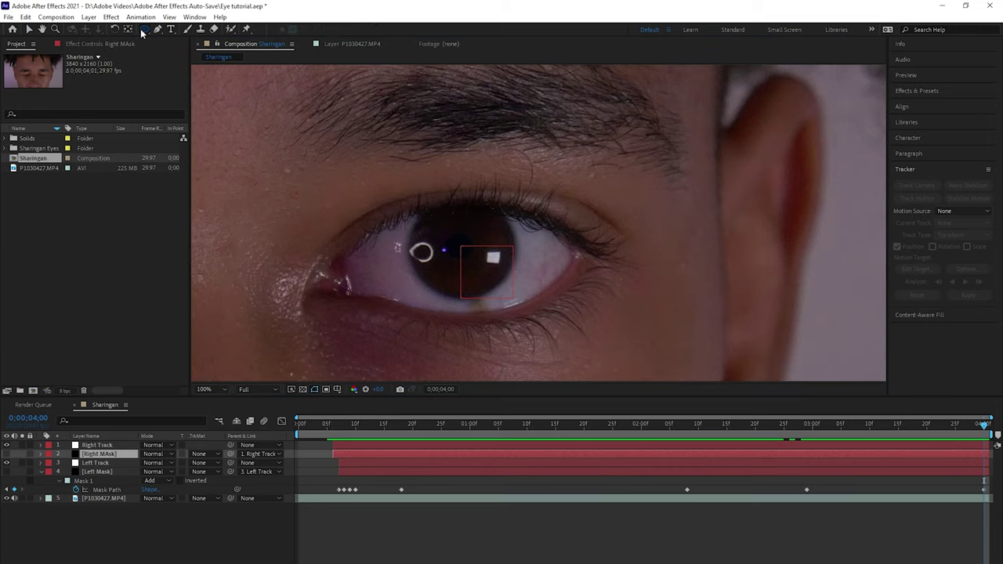
left_click_drag(463, 246, 517, 301)
Fit the Right MAsk ellipse's top edge to the iris and set a Mask Path keyframe at 0;00;04;00
key("v")
left_click(470, 208)
left_click_drag(463, 192, 463, 203)
key("m")
left_click(76, 472)
Refit the Right MAsk path to the iris with keyframes at 0;00;02;24 and shortly after the eyes open
left_click_drag(984, 425, 779, 426)
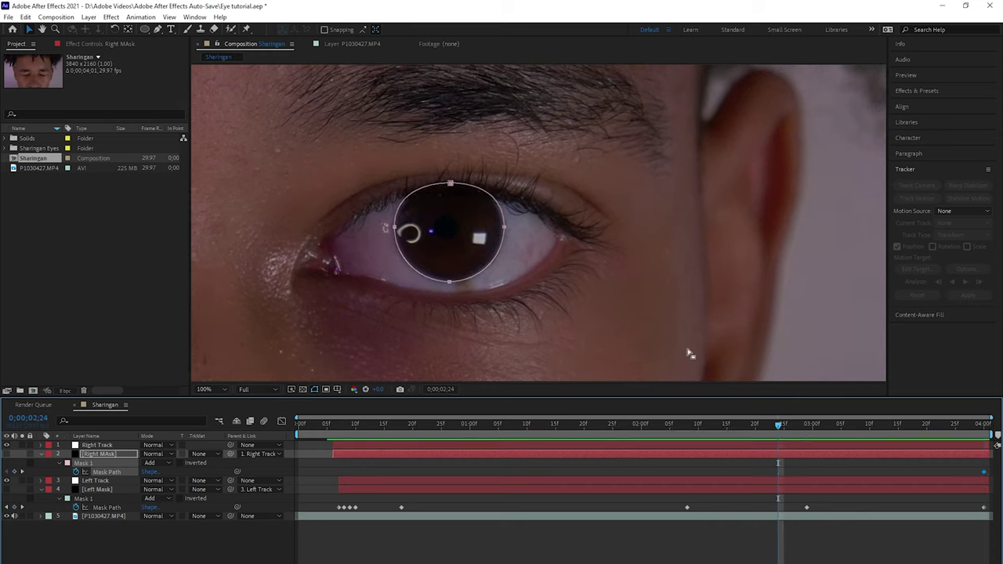
left_click_drag(506, 233, 503, 232)
left_click_drag(779, 426, 381, 428)
left_click(14, 471)
left_click_drag(470, 210, 425, 227)
Keyframe the Right MAsk path frame by frame back through the eye's opening near the clip's start, then fit the whole composition in view
key("Page_Up")
key("Page_Up")
key("Page_Up")
key("Page_Up")
key("Page_Up")
left_click_drag(530, 216, 423, 247)
key("Page_Up")
left_click_drag(531, 243, 529, 254)
left_click_drag(422, 246, 426, 240)
key("Page_Up")
left_click(373, 448)
key("u")
left_click(210, 388)
left_click(219, 397)
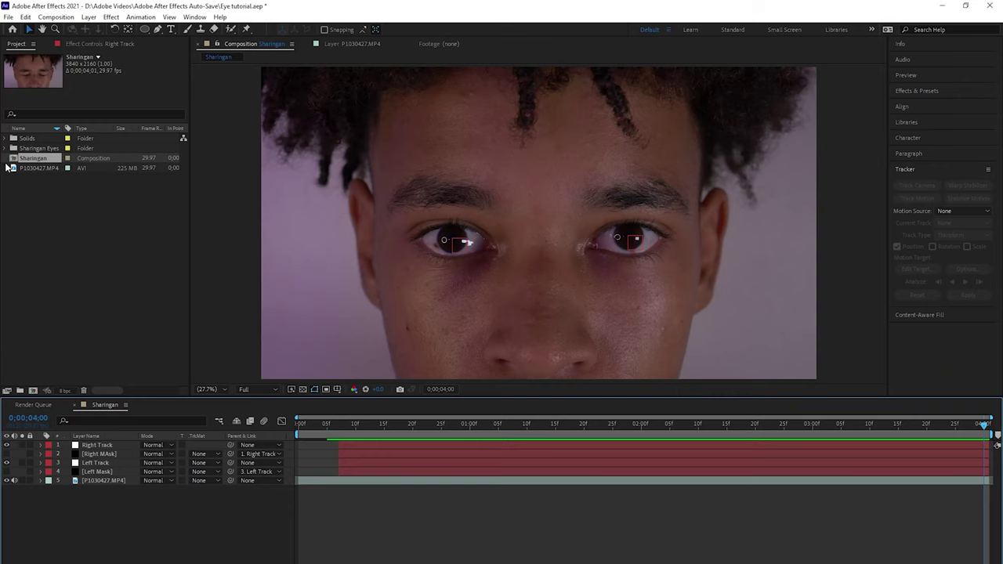
Preview the Sharingan 2 and Sharingan 1 images from the Sharingan Eyes folder
left_click(36, 148)
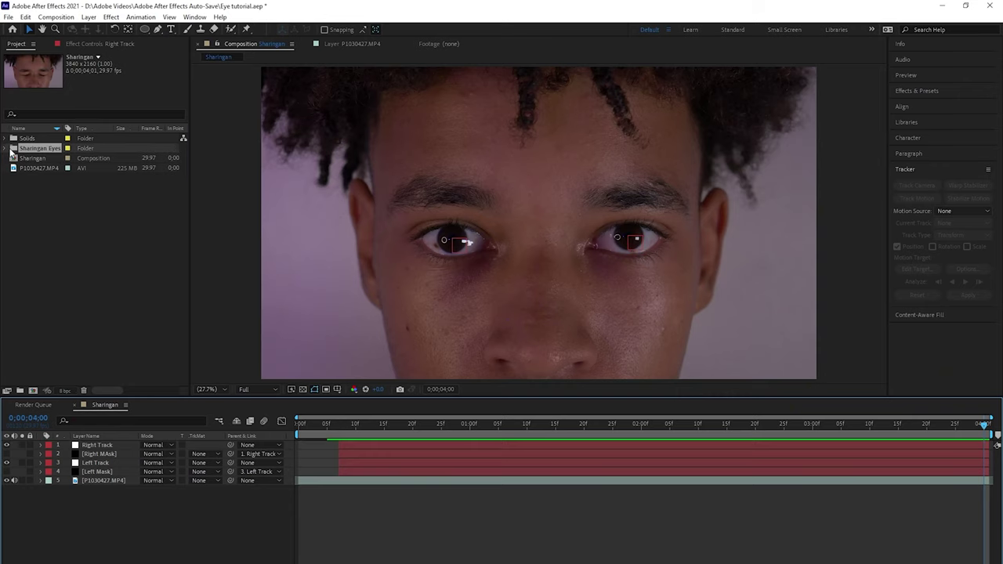
left_click(5, 148)
left_click(41, 158)
double_click(41, 160)
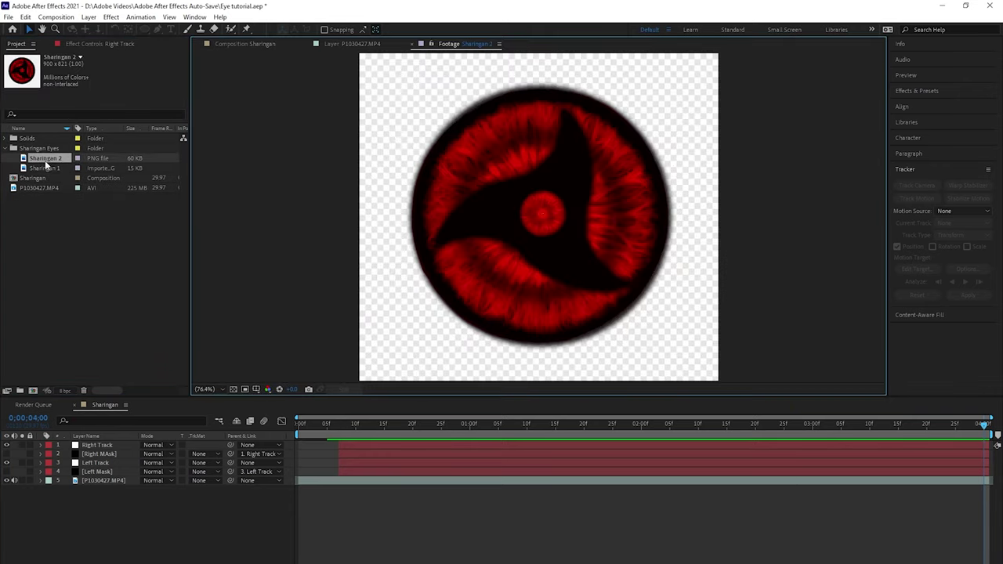
double_click(51, 169)
left_click(52, 160)
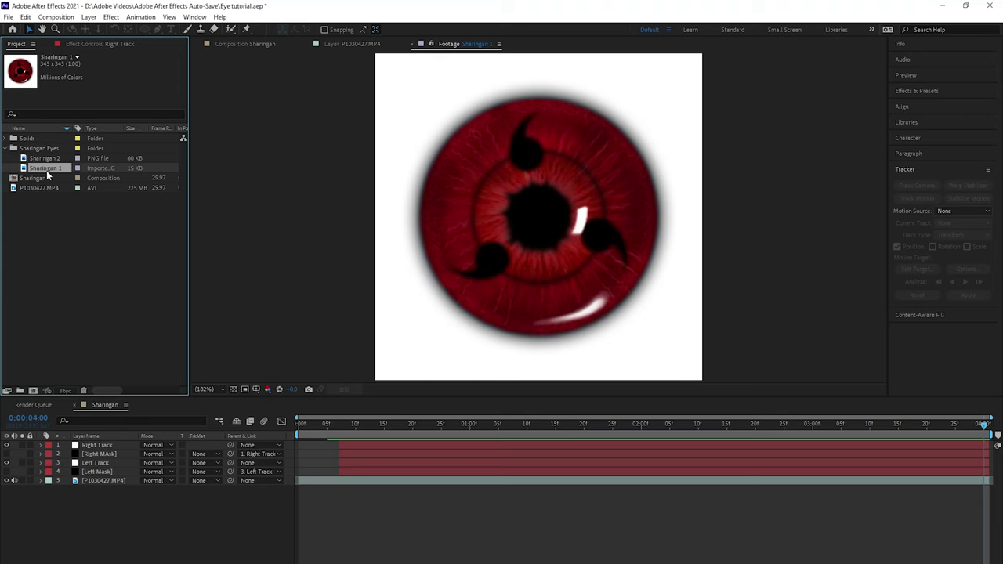
Add the Sharingan 1 image directly beneath the Right MAsk layer and place it over the right-hand eye
left_click_drag(55, 171, 104, 463)
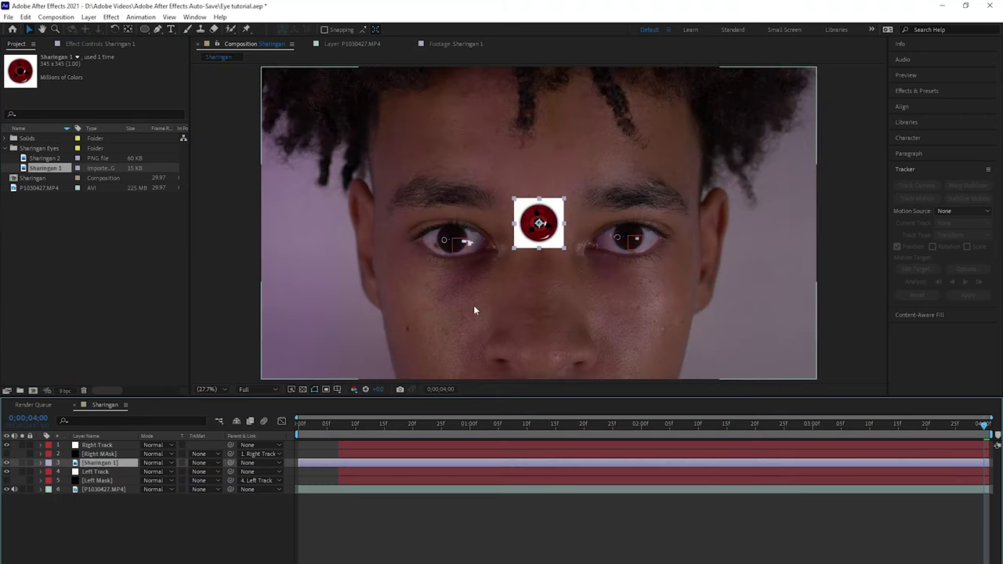
left_click_drag(547, 233, 638, 246)
scroll(538, 274, "up", 4)
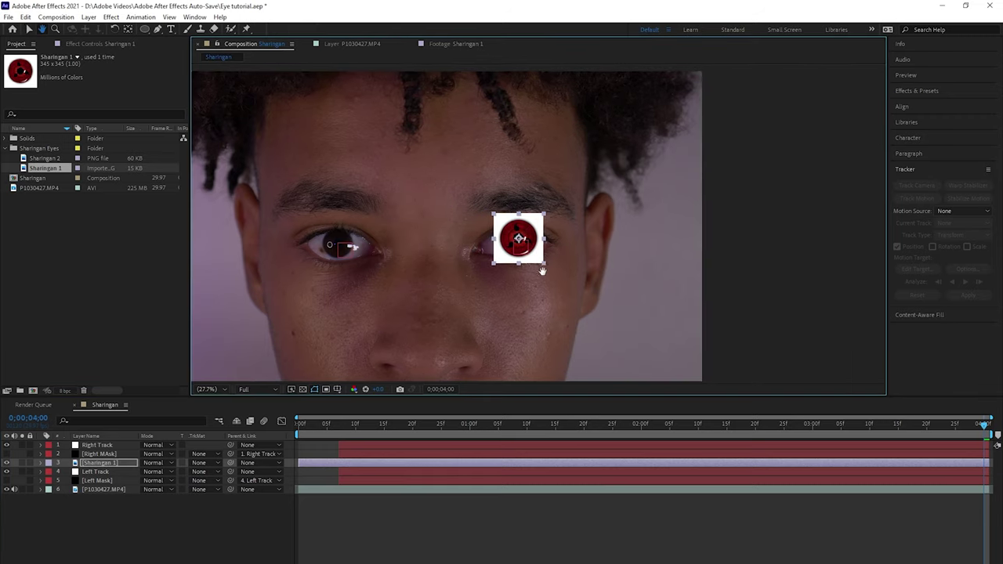
left_click_drag(552, 272, 558, 223)
left_click_drag(473, 195, 472, 204)
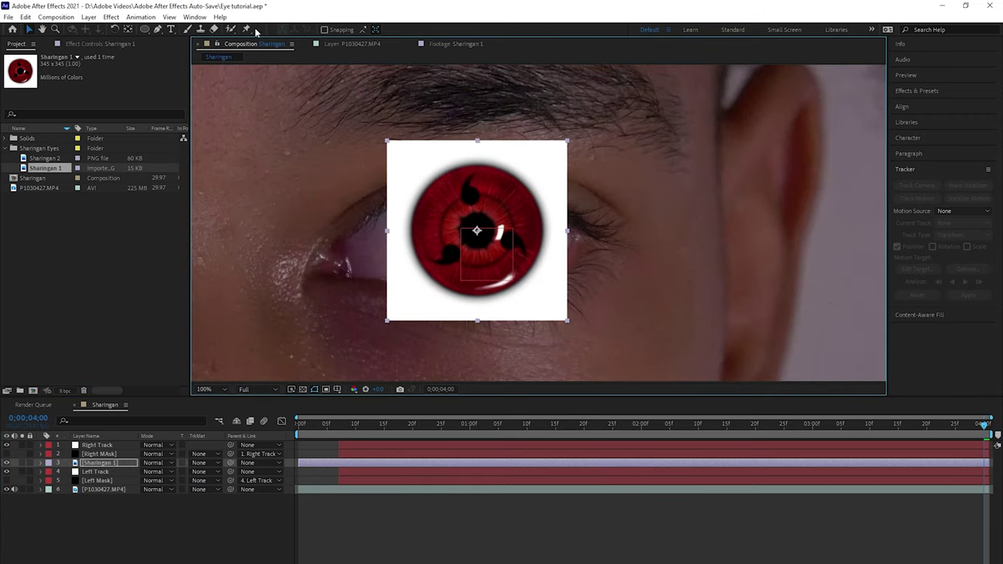
Cut out the Sharingan 1 iris with a circular Ellipse mask and center it over the right-hand iris
left_click(146, 29)
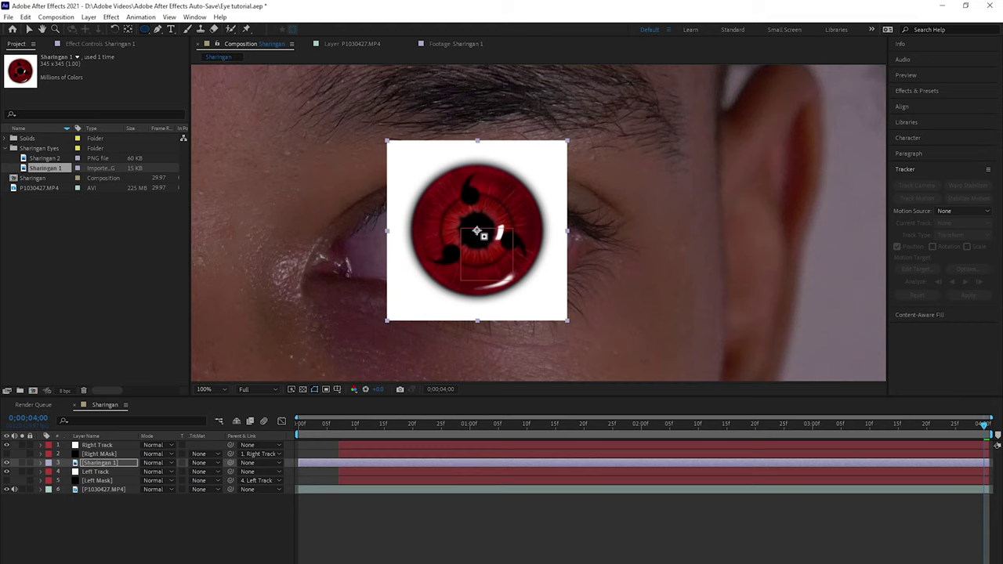
left_click_drag(514, 280, 543, 286)
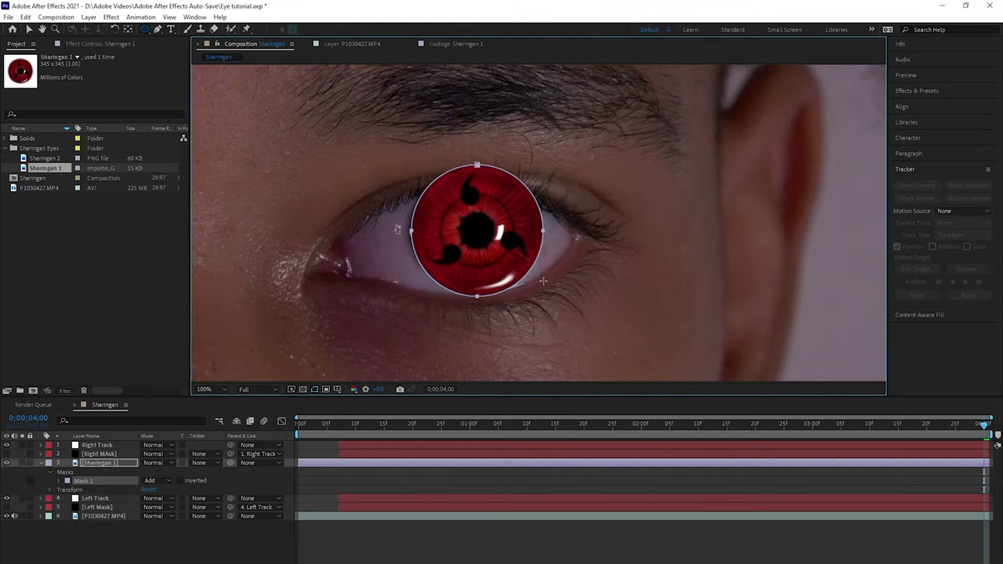
left_click(571, 454)
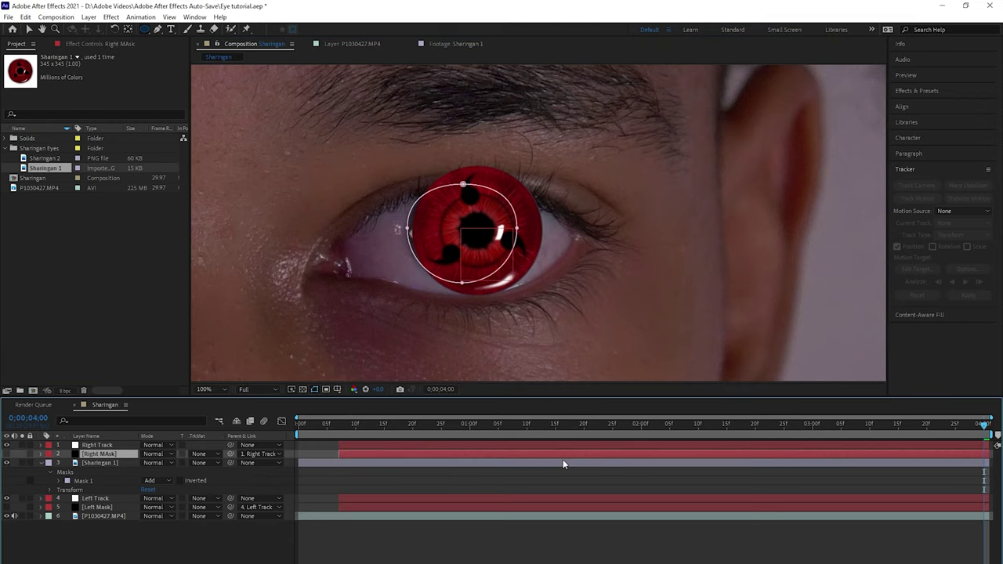
key("v")
mouse_move(476, 230)
left_mouse_down()
mouse_move(457, 230)
mouse_move(466, 233)
left_mouse_up()
left_click(41, 463)
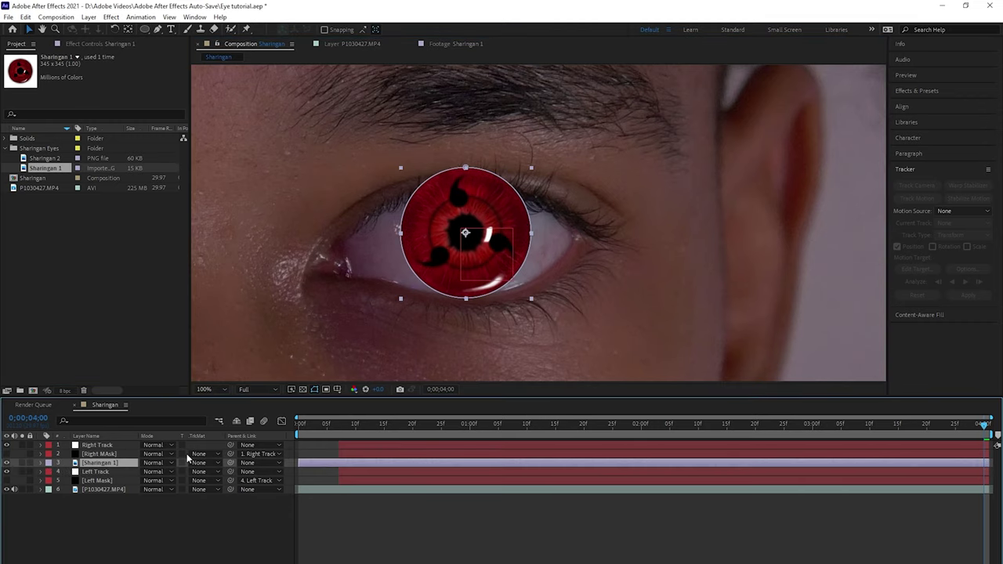
Parent Sharingan 1 to Right Track and set its track matte to Alpha Matte "[Right MAsk]"
left_click_drag(231, 465, 98, 446)
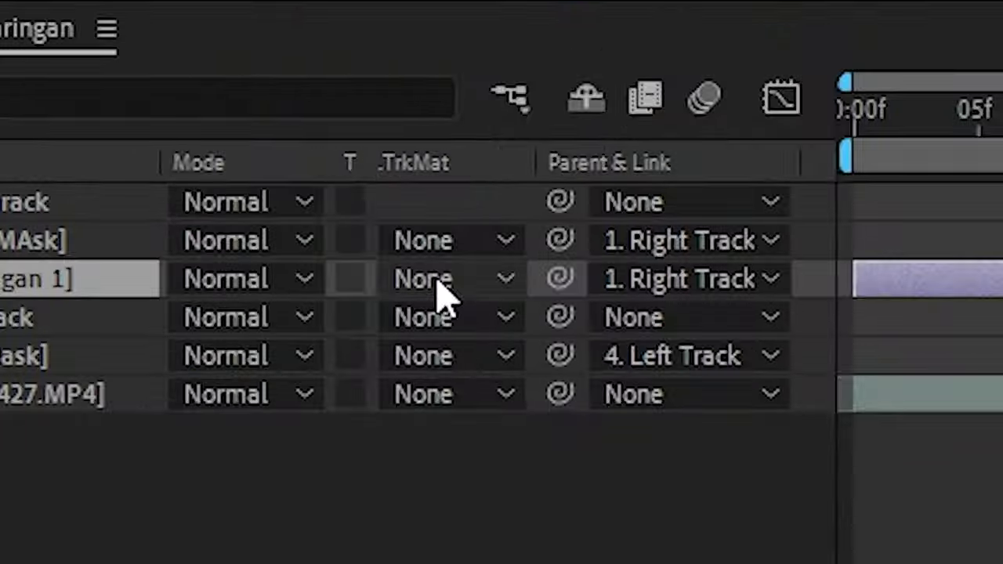
left_click(203, 465)
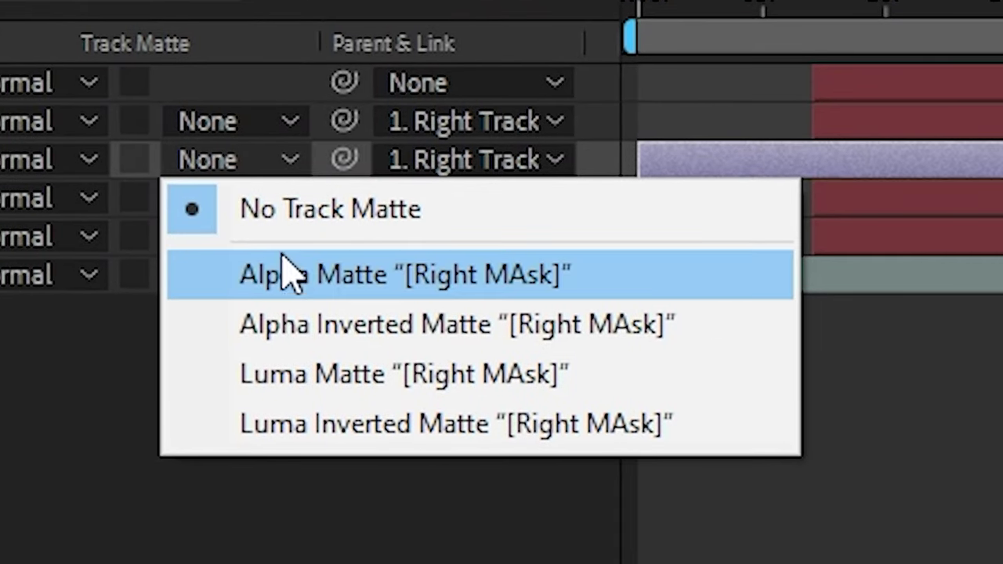
left_click(294, 276)
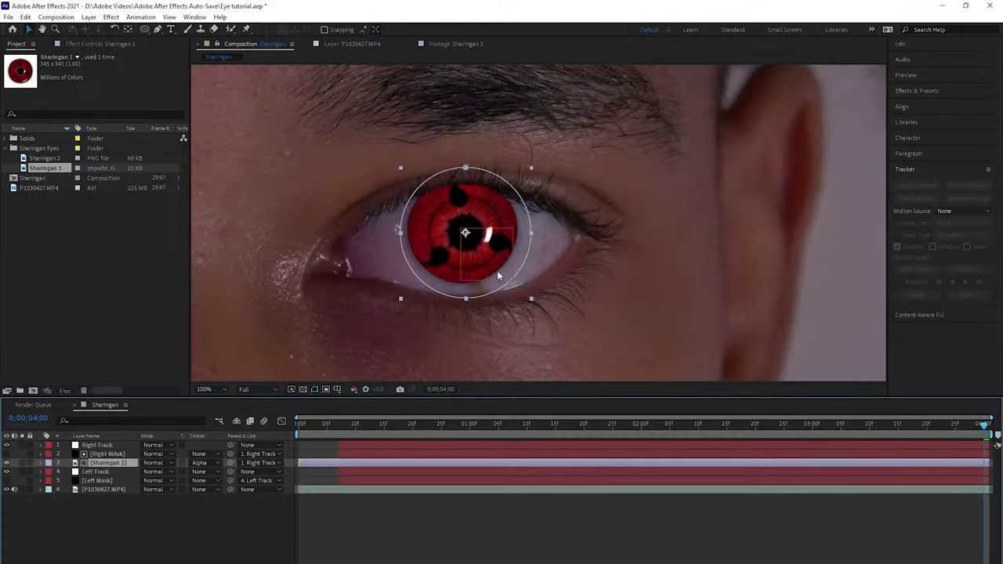
Scale Sharingan 1 down to the size of the right-hand iris and nudge it into alignment
mouse_move(528, 304)
left_mouse_down()
mouse_move(513, 288)
mouse_move(524, 291)
left_mouse_up()
left_click_drag(471, 217, 467, 217)
left_click_drag(520, 288, 523, 291)
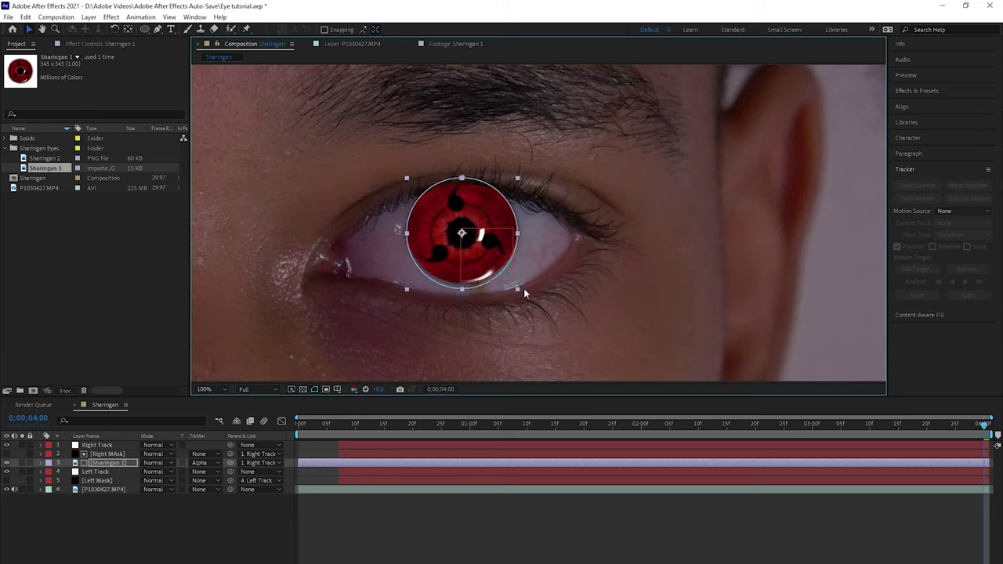
left_click_drag(472, 200, 473, 201)
key("Left")
key("Left")
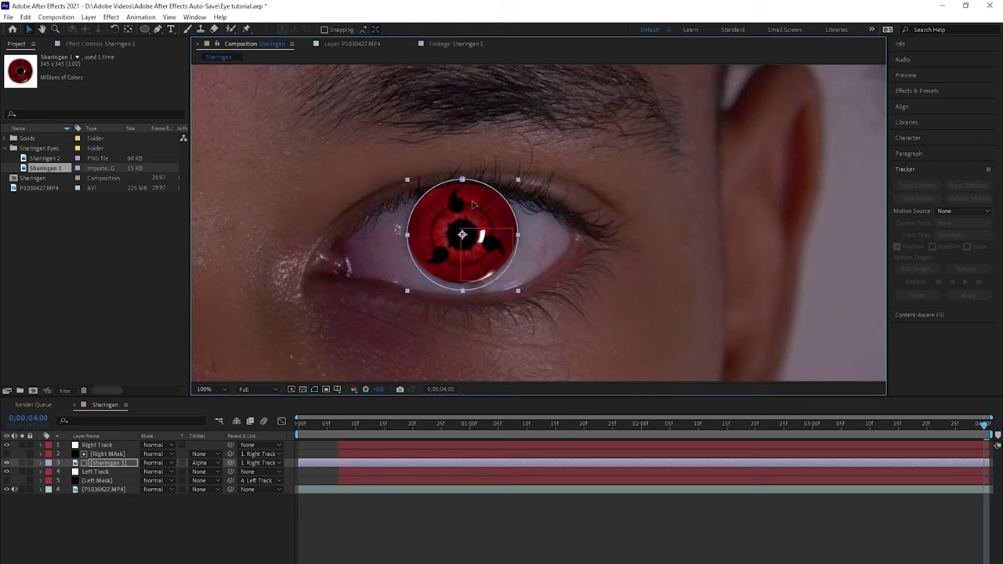
left_click(101, 528)
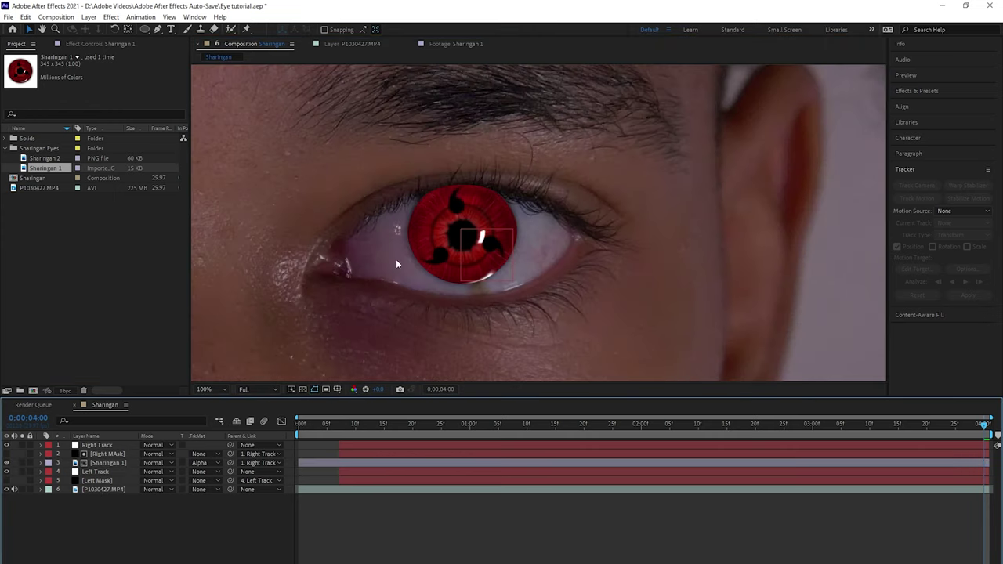
Set the Mask Feather of the Right MAsk layer's mask to 13 pixels
left_click(101, 457)
key("m")
key("m")
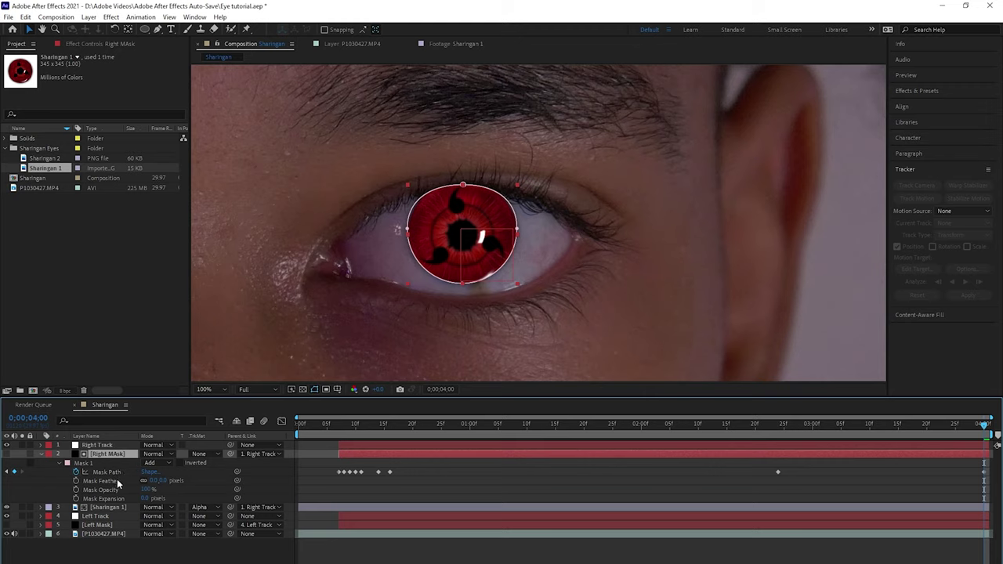
left_click(154, 481)
type("13")
key("Return")
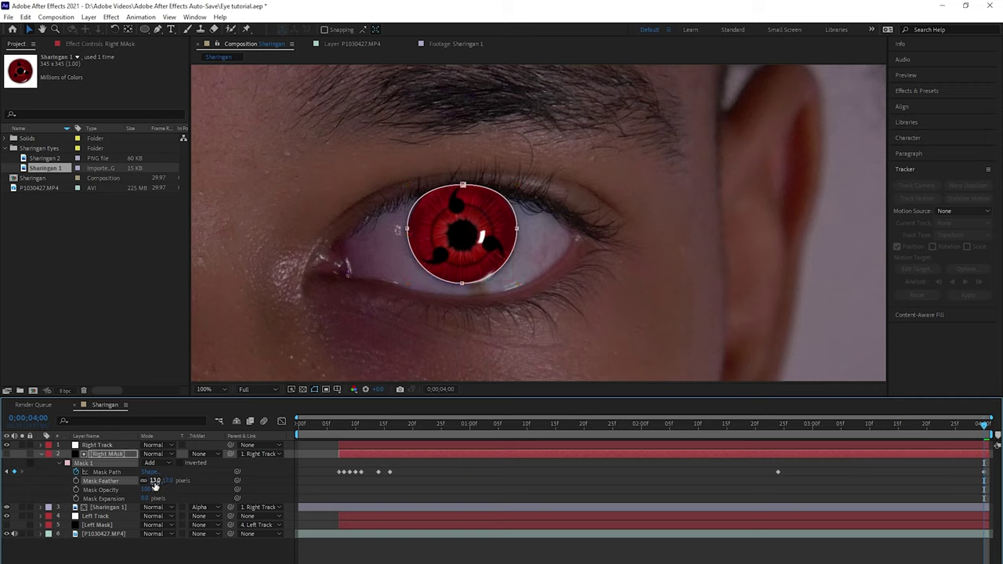
Try Mask Expansion values of -3 and -5 pixels on the Right MAsk layer's mask
left_click(146, 499)
key("Return")
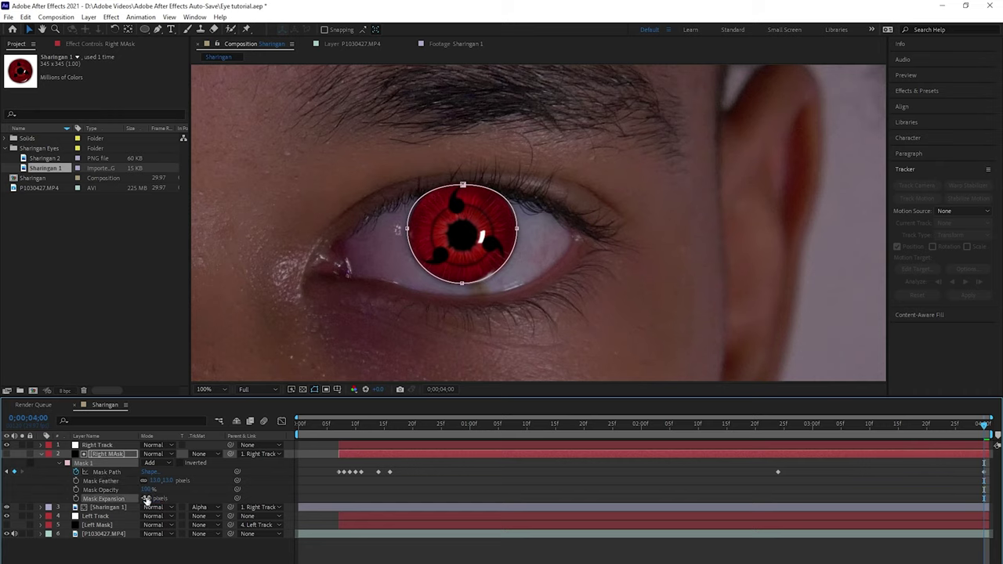
left_click(305, 476)
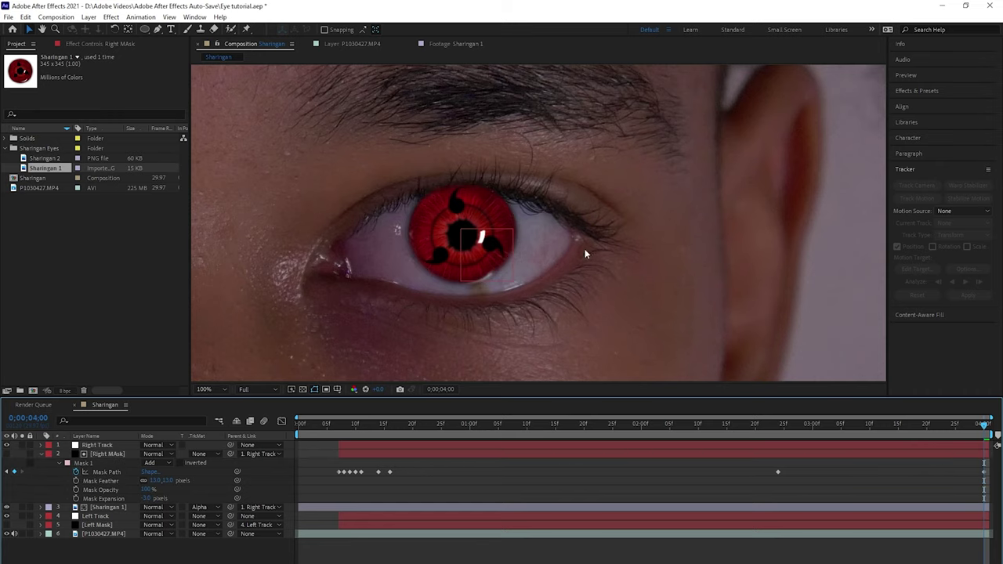
left_click(146, 498)
type("-5")
key("Return")
left_click(119, 561)
Set the Mask Expansion of the Right MAsk layer's mask to -10 pixels
left_click(161, 497)
left_click(145, 497)
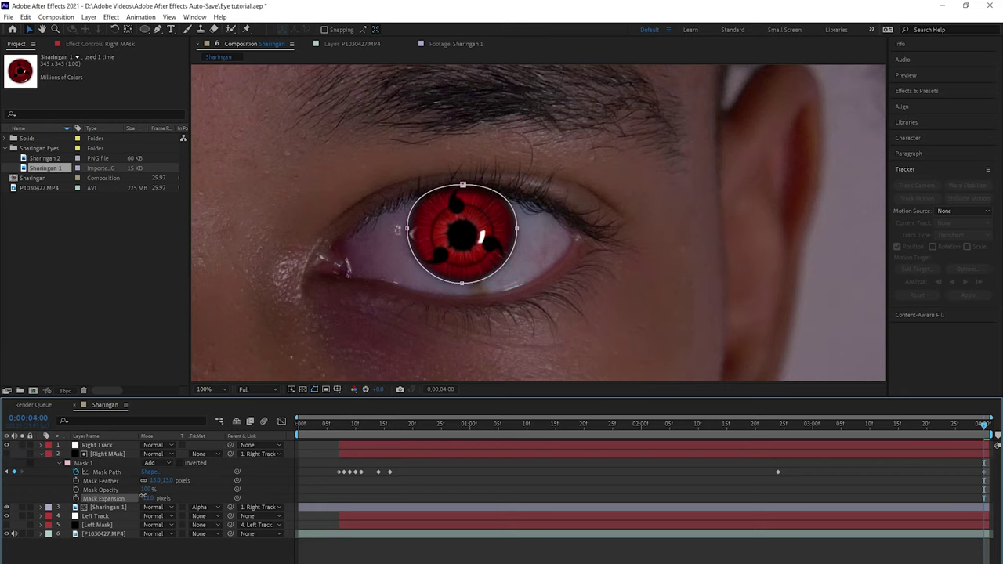
left_click(159, 547)
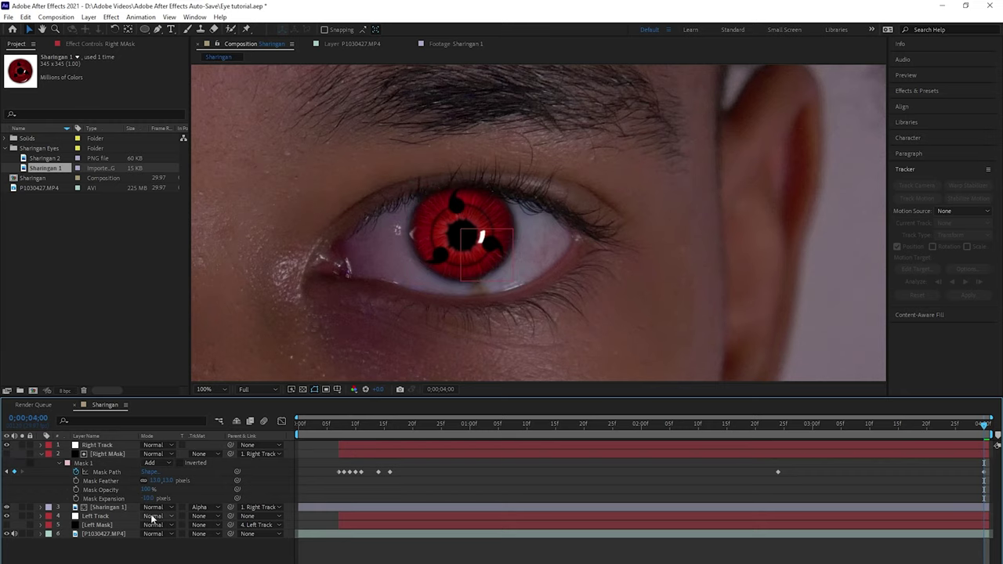
Examine how the Sharingan iris blends into the right-hand eye, both up close and across the whole face
key("comma")
key("comma")
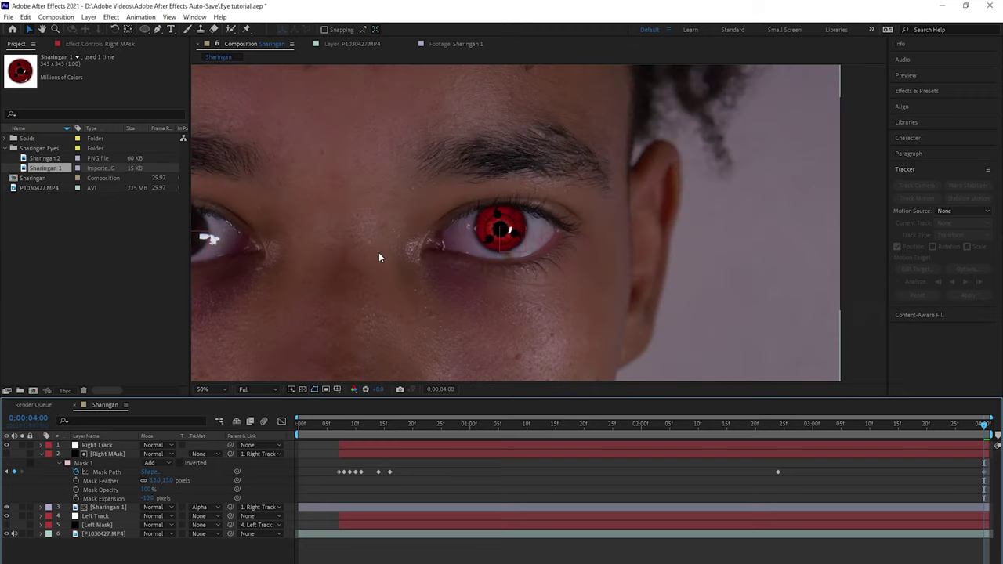
scroll(381, 257, "down", 2)
scroll(381, 257, "up", 4)
scroll(385, 256, "down", 1)
left_click_drag(350, 282, 141, 274)
left_click_drag(423, 253, 332, 250)
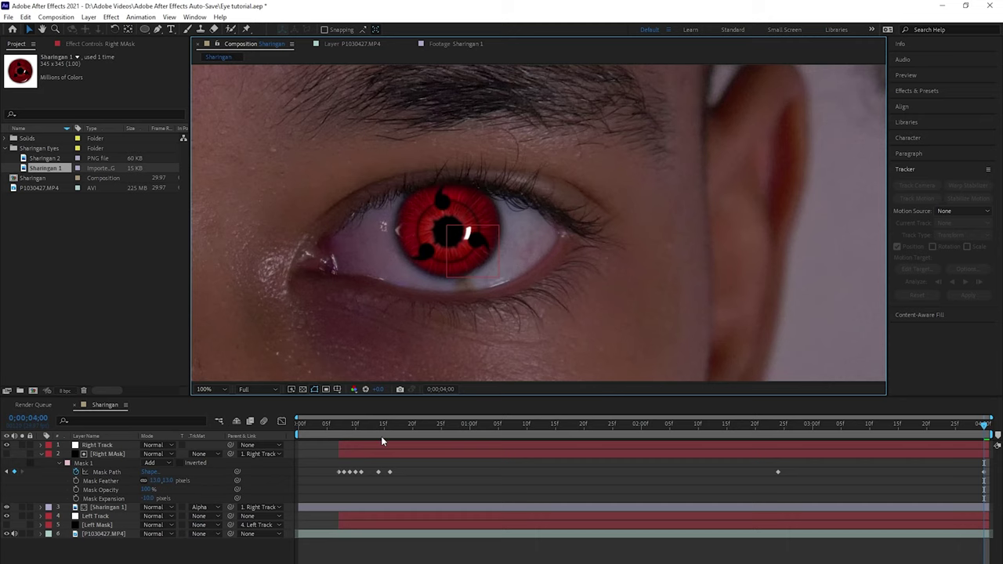
scroll(350, 311, "down", 4)
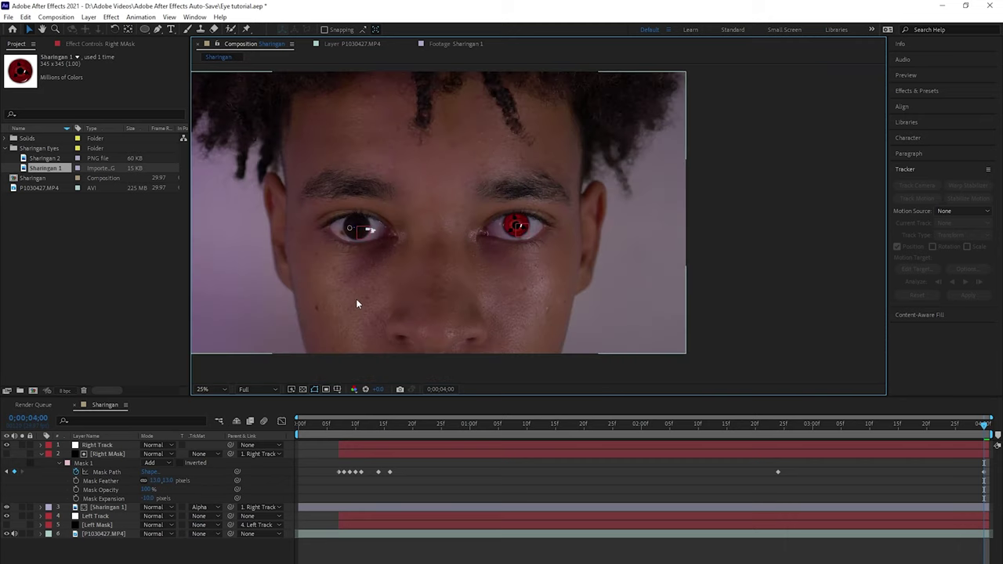
scroll(420, 254, "up", 4)
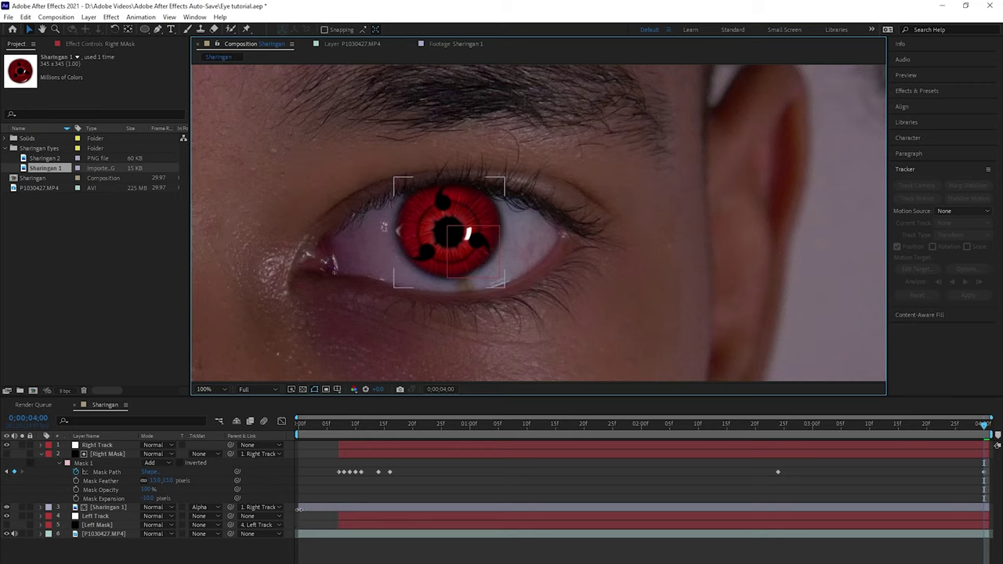
Trim the start of Sharingan 1 to match the Right MAsk layer and play the composition from 0;00;00;04
left_click_drag(299, 509, 353, 509)
left_click_drag(972, 427, 322, 429)
left_click(205, 389)
left_click(212, 409)
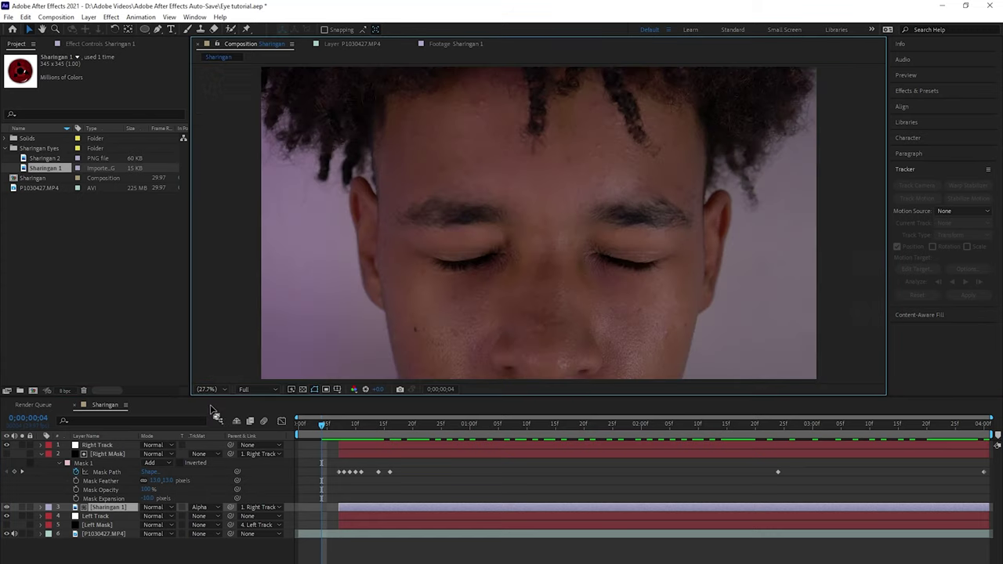
key("space")
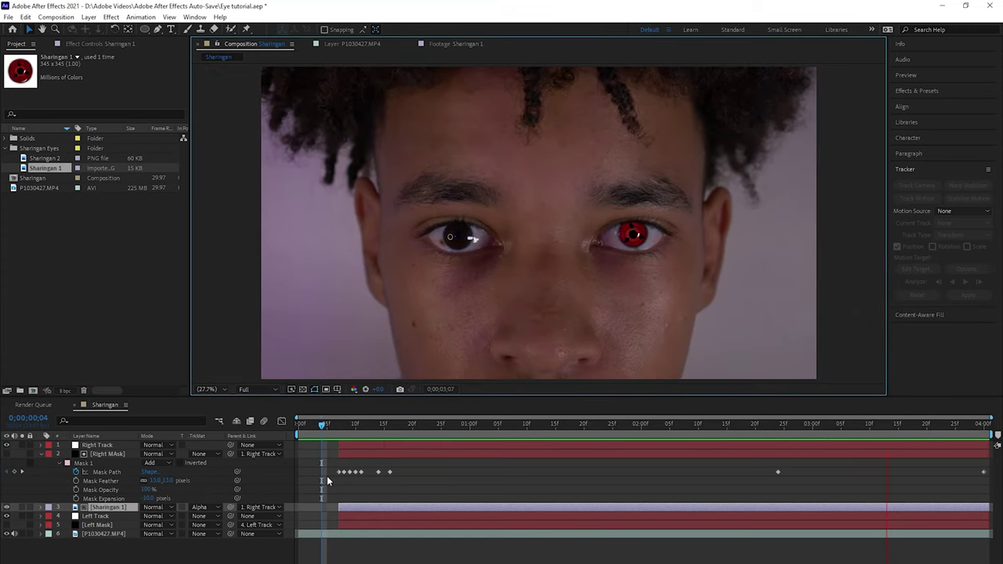
key("space")
Return to 0;00;04;00 and inspect the Sharingan iris on the right-hand eye up close
left_click_drag(385, 427, 985, 452)
scroll(768, 345, "up", 4)
left_click_drag(815, 283, 363, 108)
left_click_drag(608, 189, 375, 265)
scroll(372, 255, "down", 1)
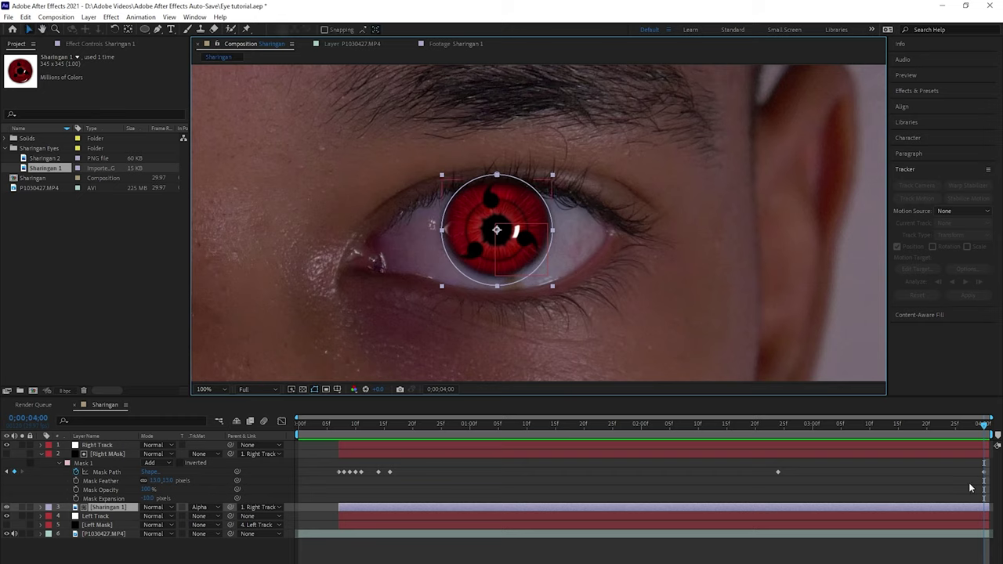
Apply Curves to Sharingan 1 and darken the iris by lowering the white point, shadows and midtones of the RGB curve
key("ctrl+space")
type("cur")
key("Return")
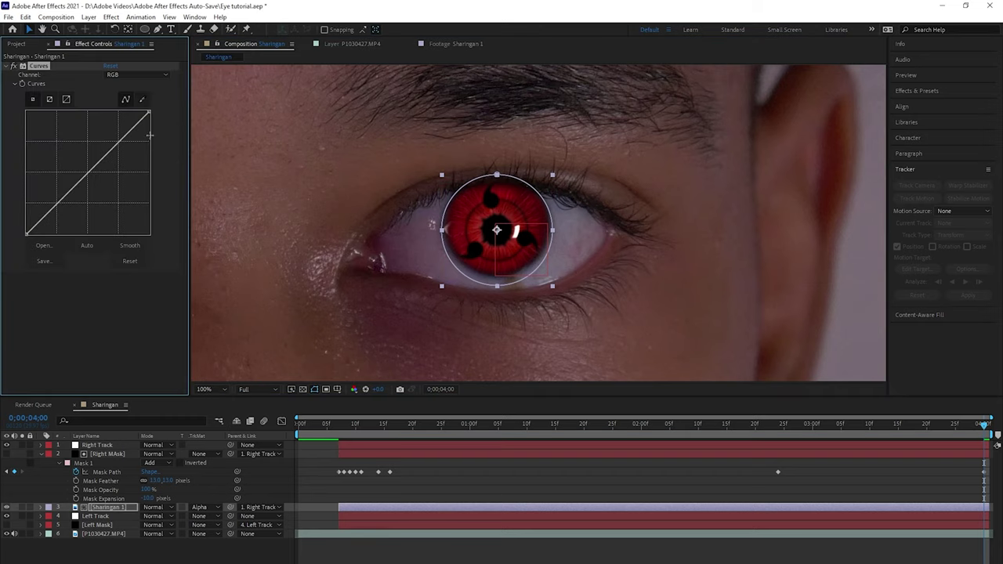
left_click_drag(148, 112, 149, 138)
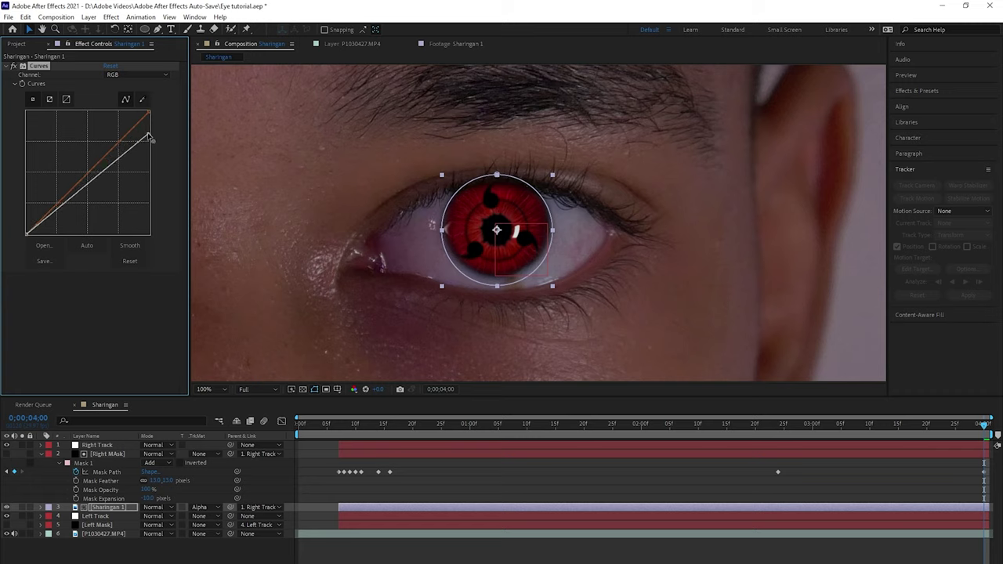
left_click_drag(97, 174, 63, 210)
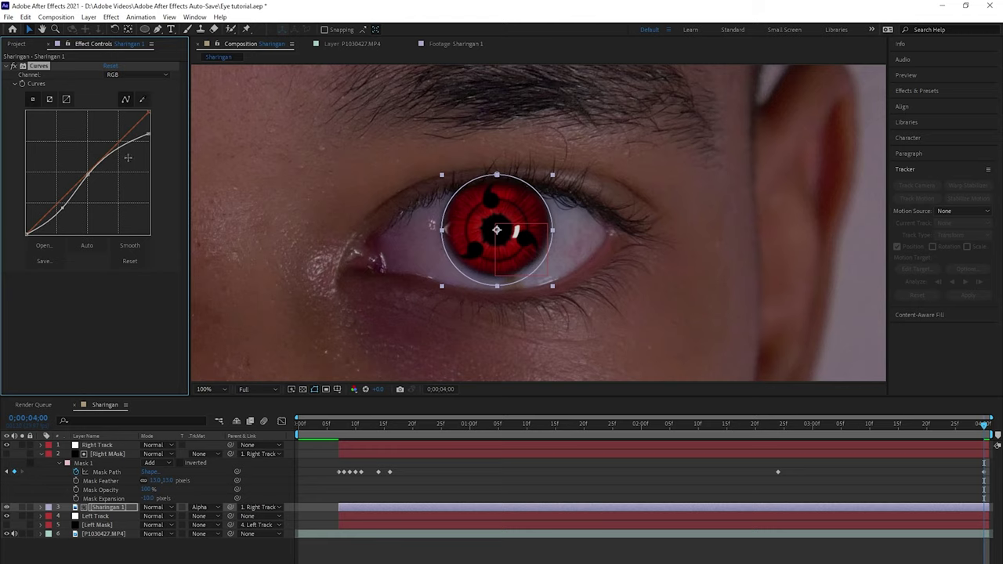
left_click_drag(89, 175, 90, 180)
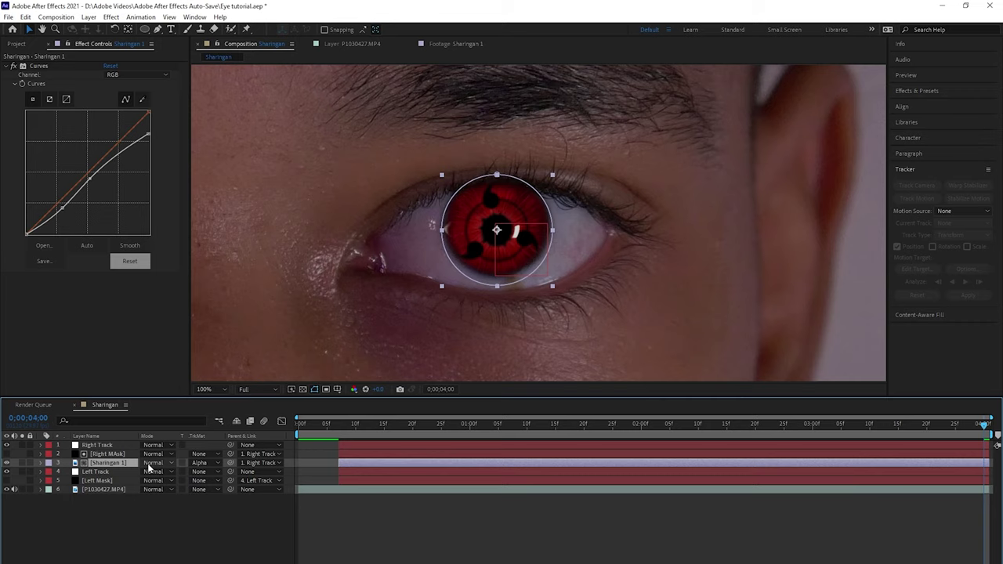
Set Sharingan 1's blending mode to Screen and compare the iris with the original footage
left_click(152, 464)
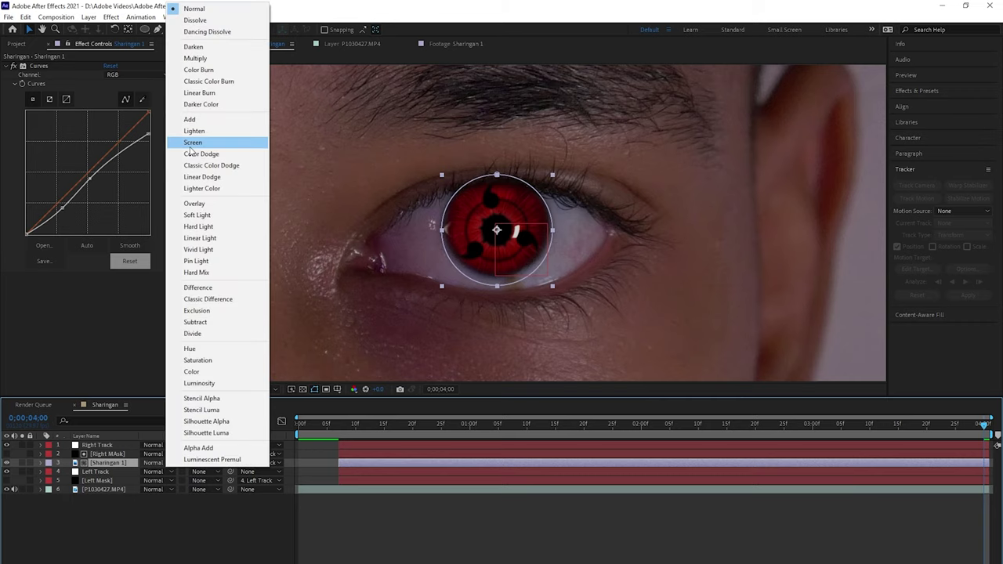
left_click(196, 143)
left_click(526, 527)
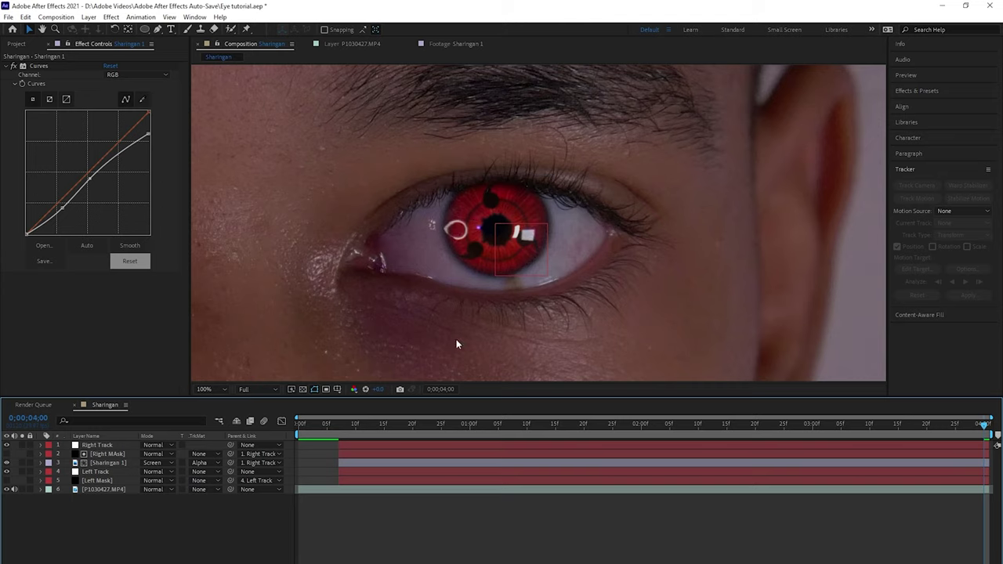
left_click(23, 491)
left_click(23, 490)
scroll(464, 226, "down", 2)
scroll(463, 227, "up", 2)
scroll(463, 229, "up", 1)
scroll(463, 229, "down", 1)
Apply the Exposure effect to Sharingan 1 with a master exposure of -0.90 and check the blend
key("ctrl+space")
left_click(823, 462)
key("ctrl+space")
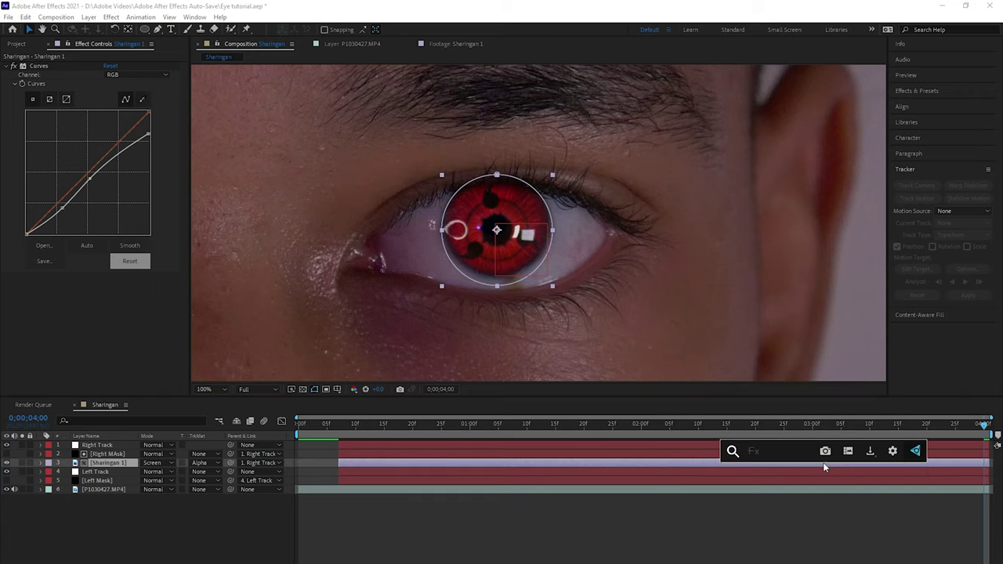
type("exp")
key("Return")
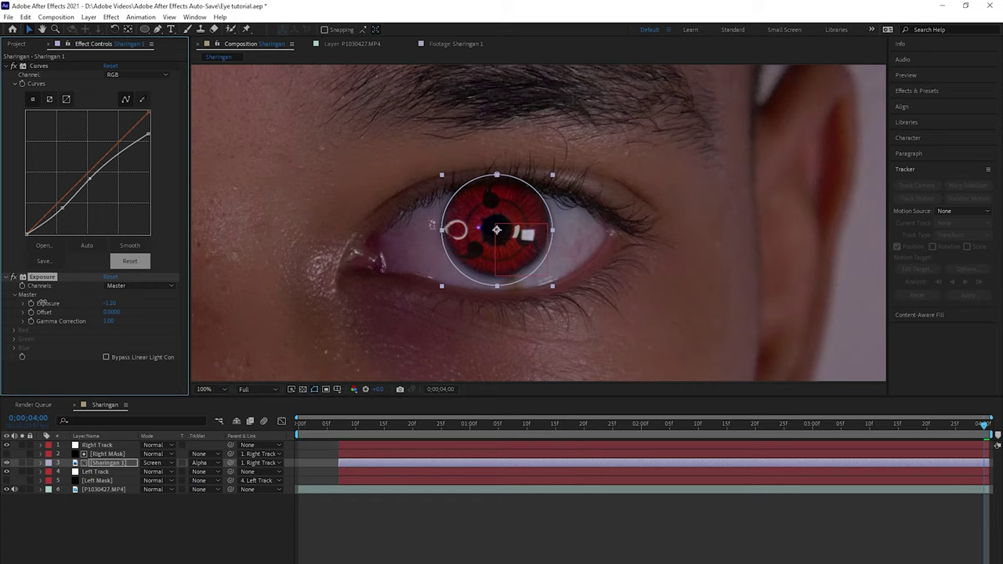
left_click(276, 277)
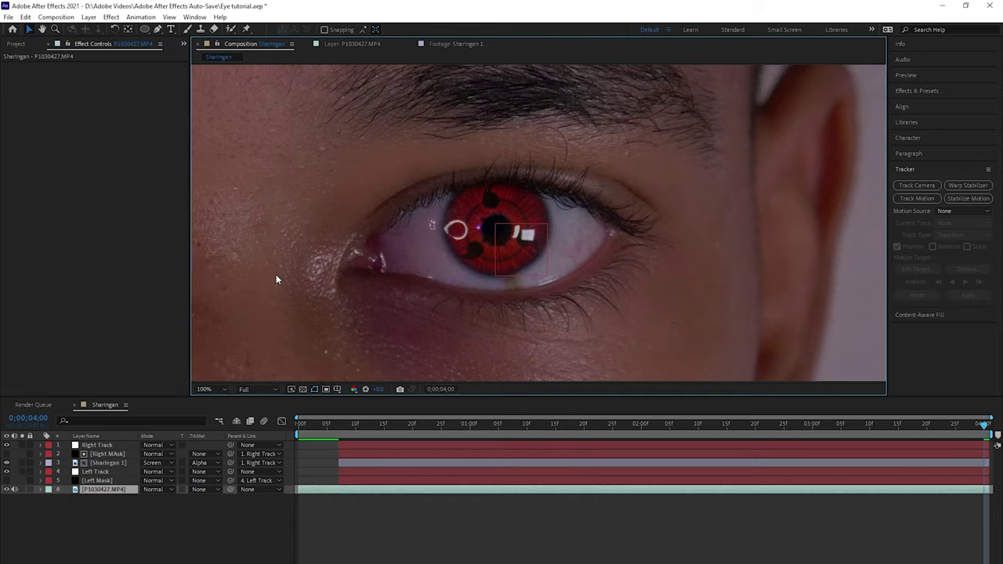
scroll(287, 263, "down", 3)
scroll(286, 262, "up", 3)
Nudge Sharingan 1 slightly upward to centre it on the right-hand eye and preview the composition
left_click(578, 463)
left_click_drag(512, 211, 512, 206)
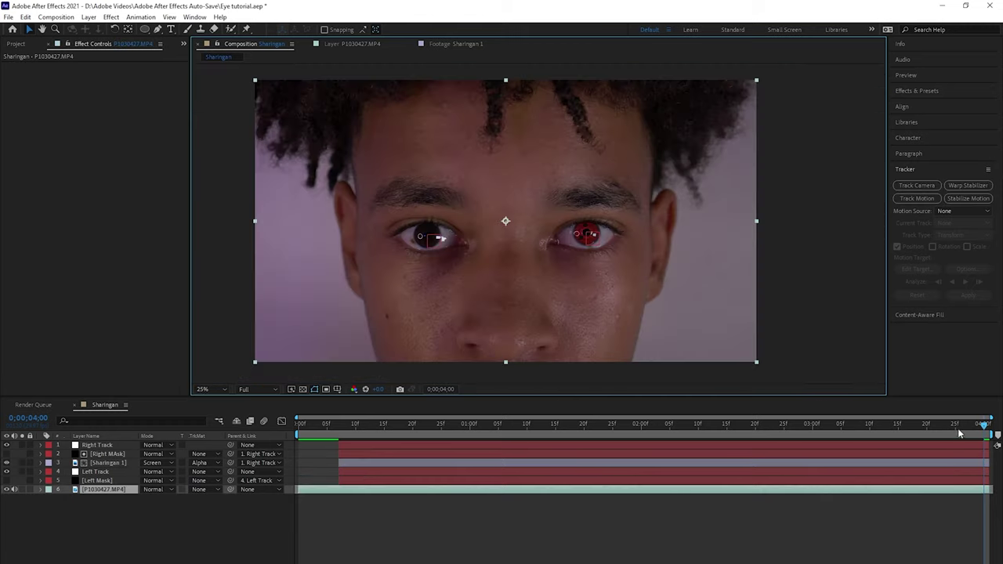
scroll(644, 205, "up", 2)
key("space")
left_click_drag(669, 232, 517, 210)
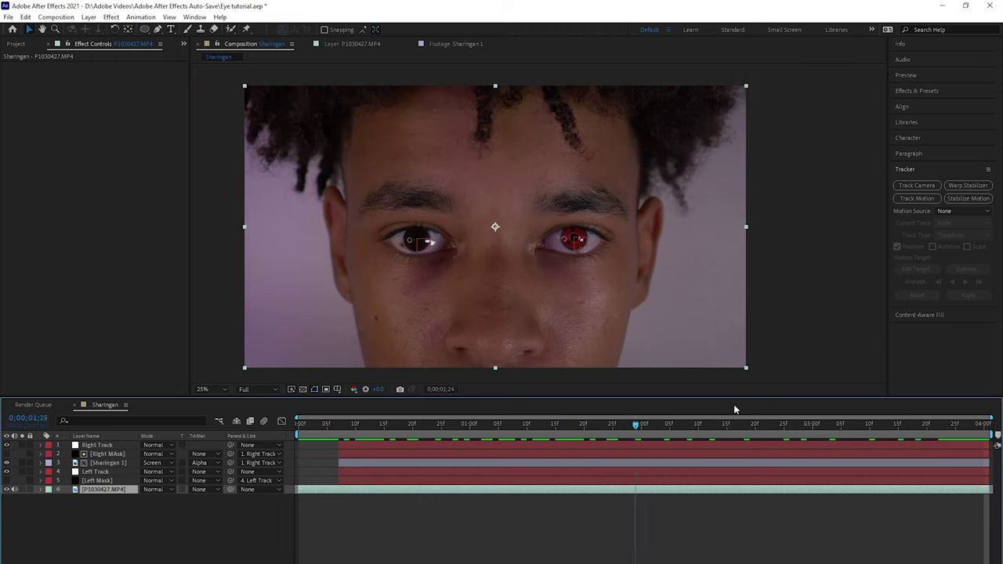
left_click_drag(736, 410, 316, 442)
key("space")
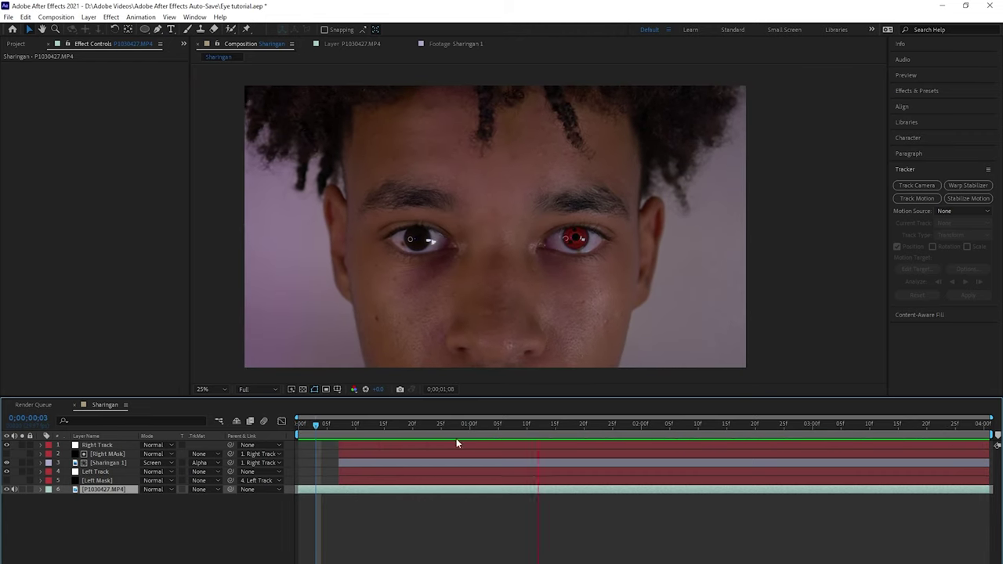
Set a starting Rotation keyframe of 0x+0.0° on the right-hand eye's Sharingan 1 at 0;00;00;07
left_click(333, 424)
left_click_drag(335, 426, 340, 424)
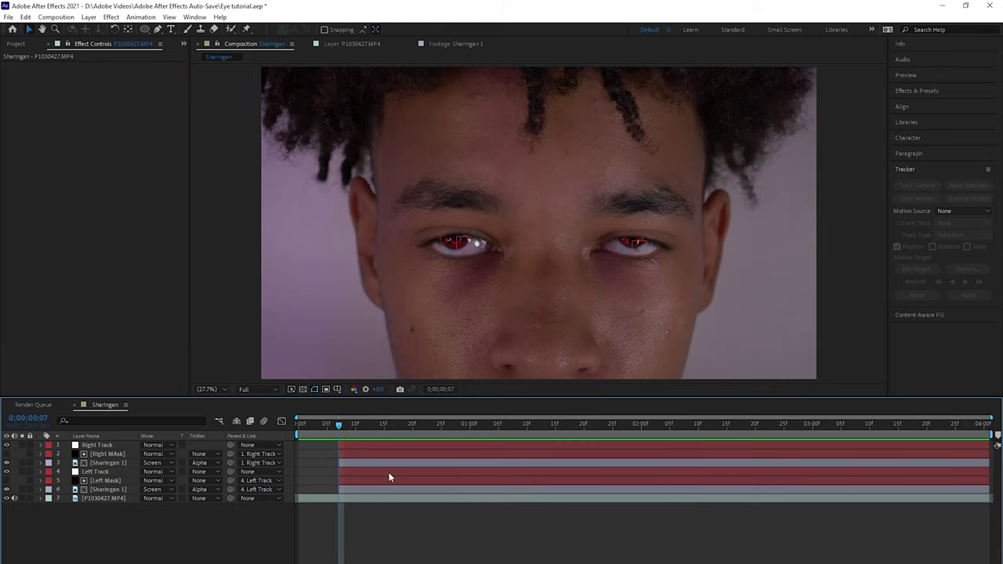
left_click(375, 462)
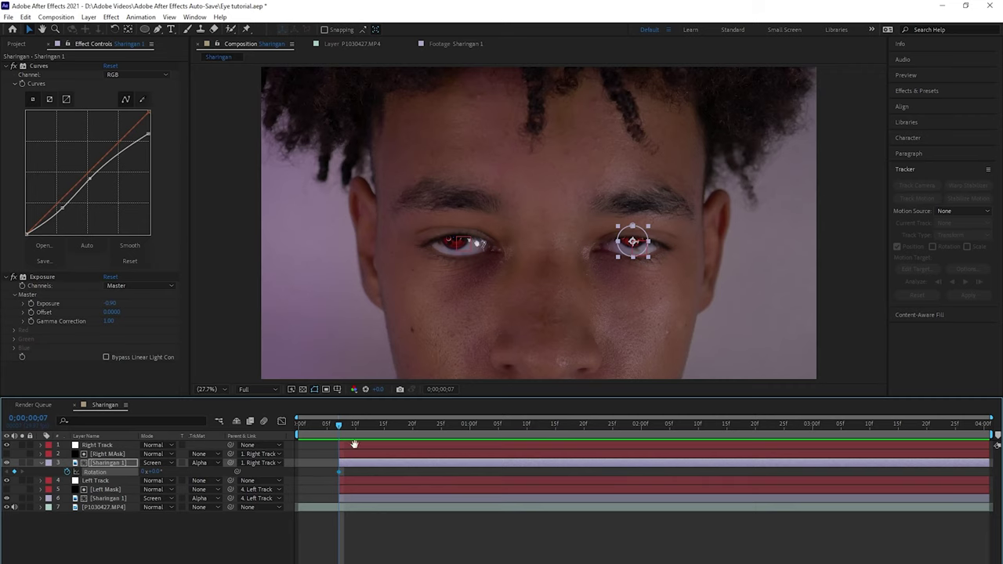
Keyframe the right-hand Sharingan 1's Rotation to 2x+0.0° at 0;00;02;00 and preview the spin
key("space")
key("space")
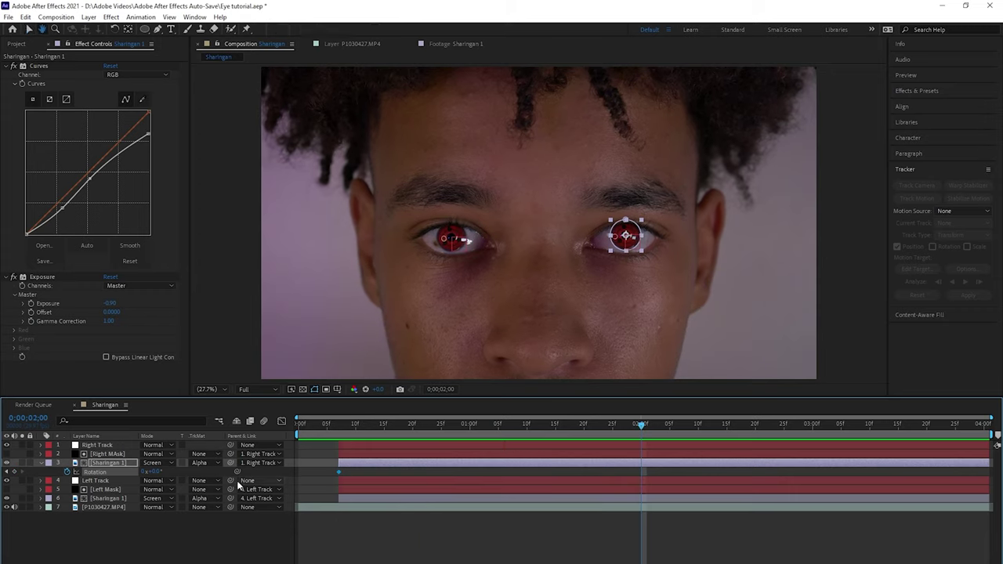
left_click_drag(156, 475, 375, 472)
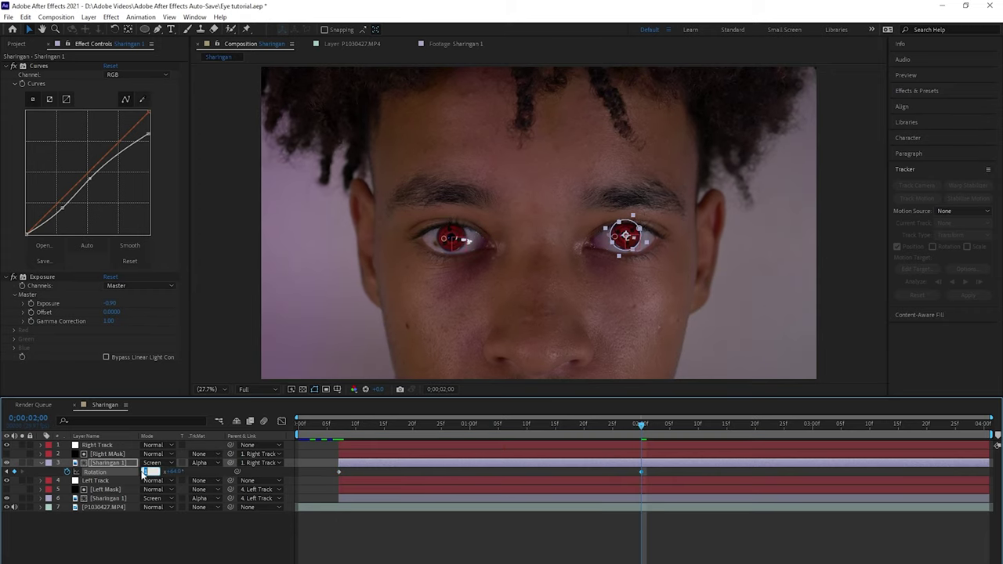
type("0")
key("Return")
left_click(304, 427)
key("space")
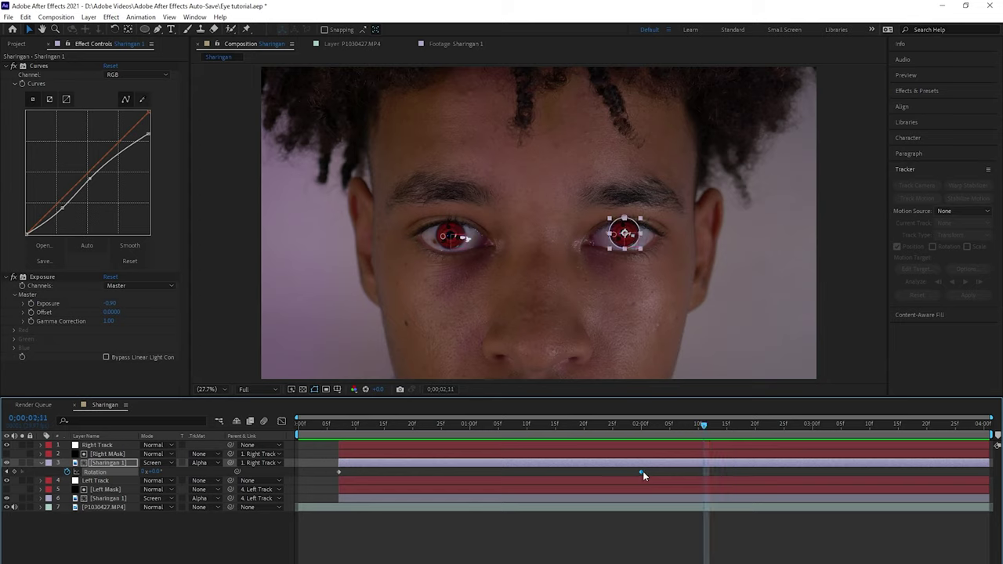
Easy-ease both Rotation keyframes, shape the graph into a fast start with a long slow finish, and preview it
left_click_drag(368, 466, 297, 479)
key("F9")
left_click(281, 422)
left_click(337, 563)
left_click_drag(378, 561, 340, 465)
left_click_drag(540, 453, 463, 451)
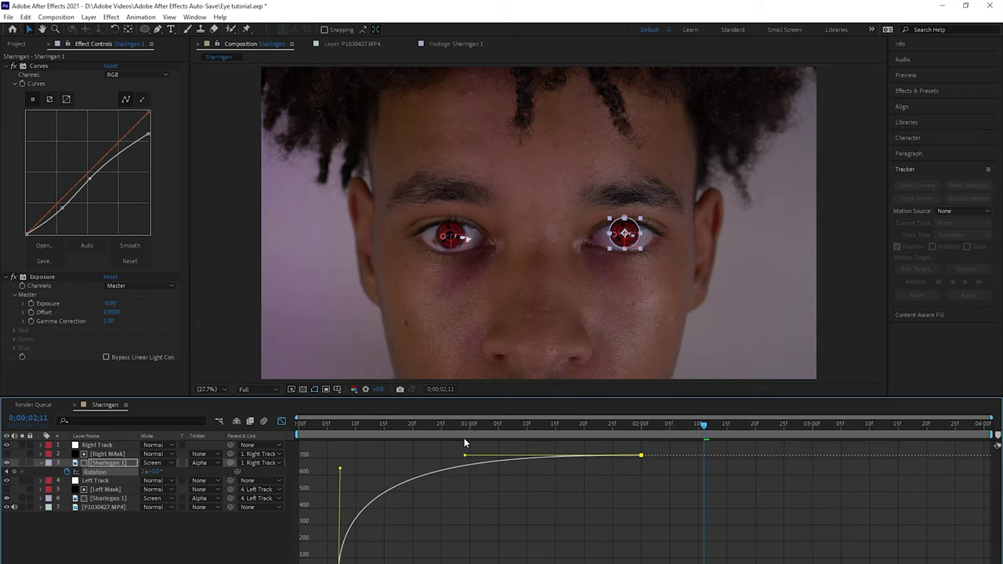
key("Home")
key("space")
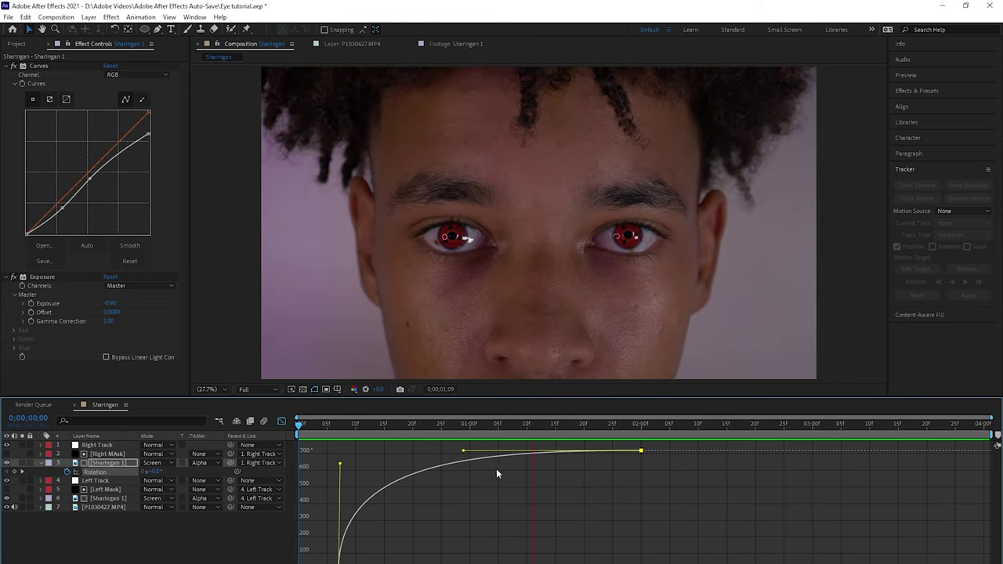
Shorten the ease handle of the final Rotation keyframe, preview the spin and return to the layer timeline
left_click(347, 553)
left_click(641, 451)
left_click_drag(464, 453, 529, 451)
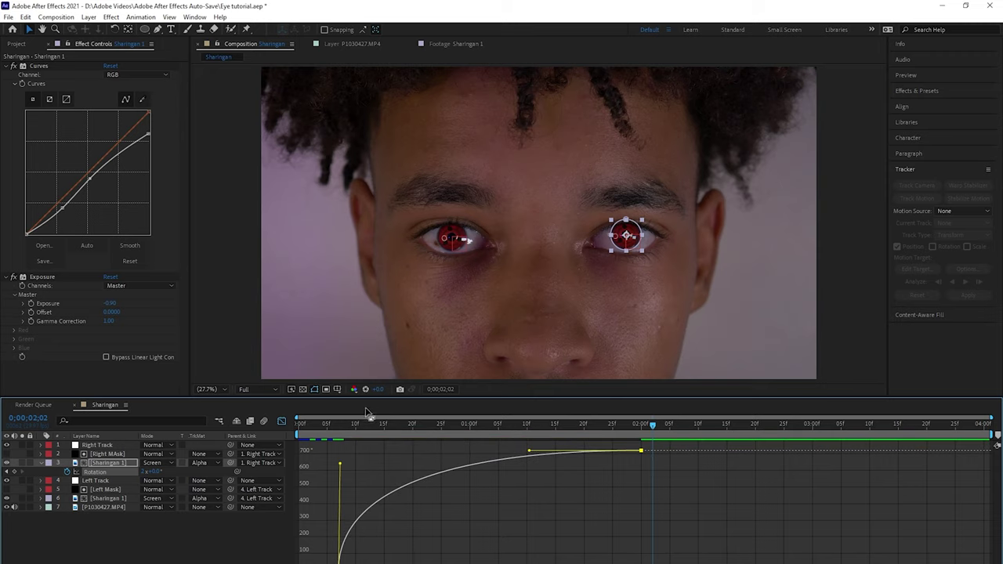
key("space")
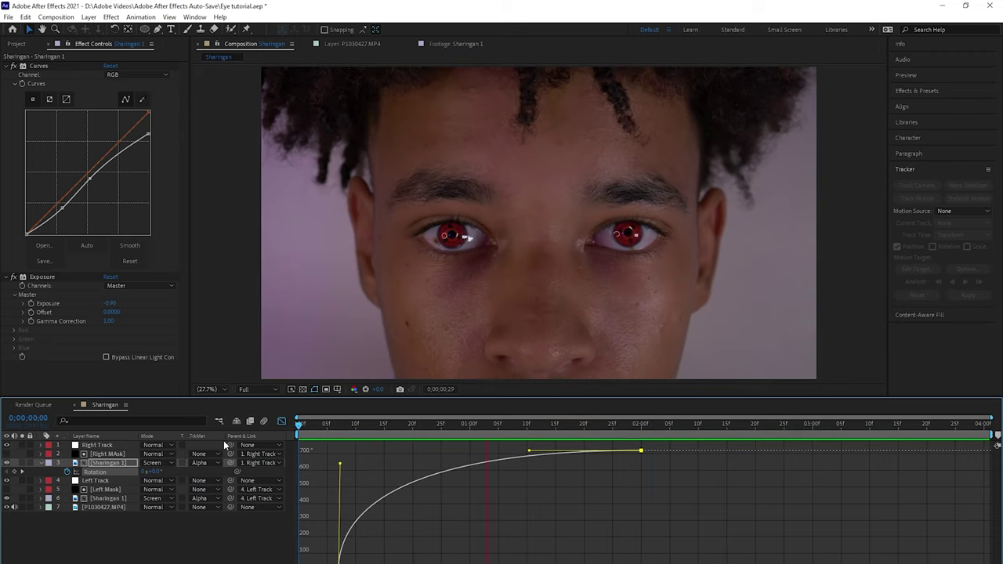
key("space")
left_click(282, 422)
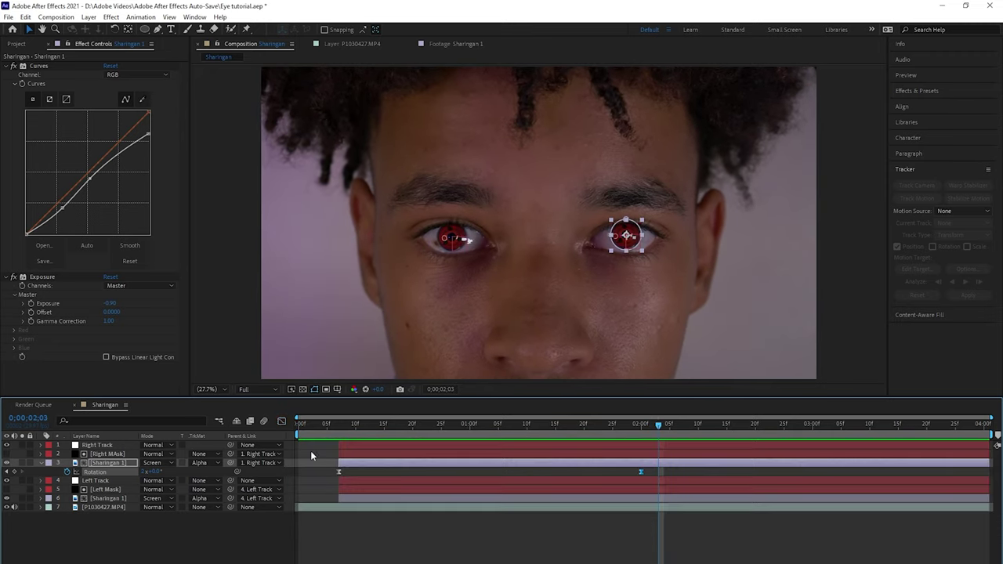
Copy the eased Rotation keyframes onto the left-hand eye's Sharingan 1 at 0;00;00;07 and preview both eyes
left_click_drag(327, 471, 560, 471)
left_click_drag(656, 471, 656, 471)
left_click(340, 429)
left_click(360, 497)
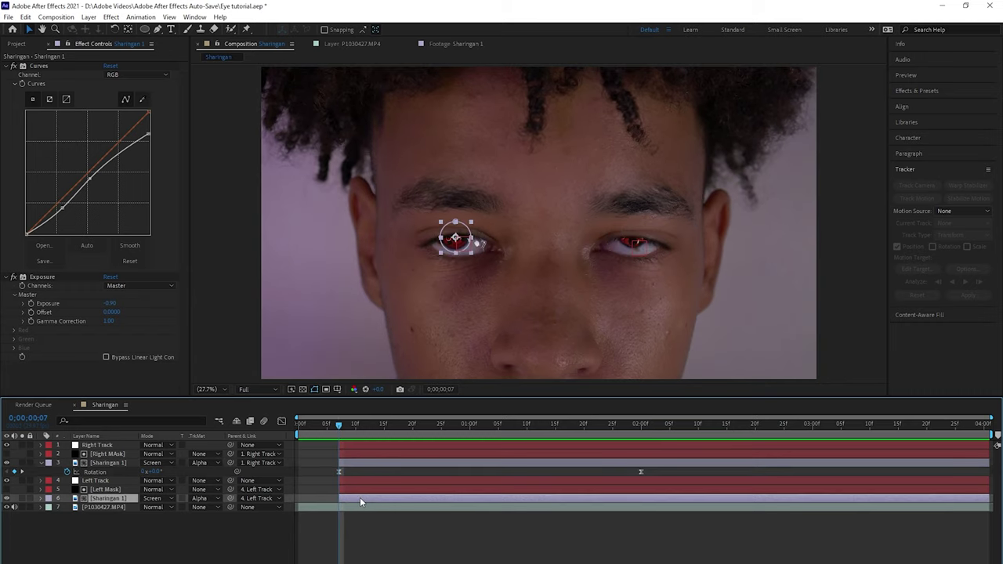
key("space")
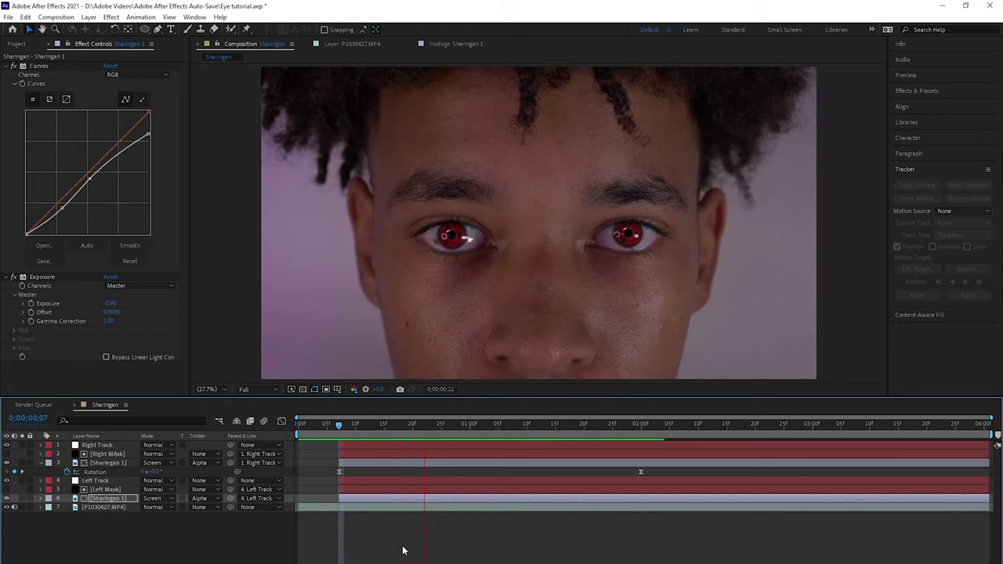
Enable motion blur for both Sharingan 1 layers and the composition, and preview the spin from 0;00;00;06
left_click_drag(463, 427, 379, 428)
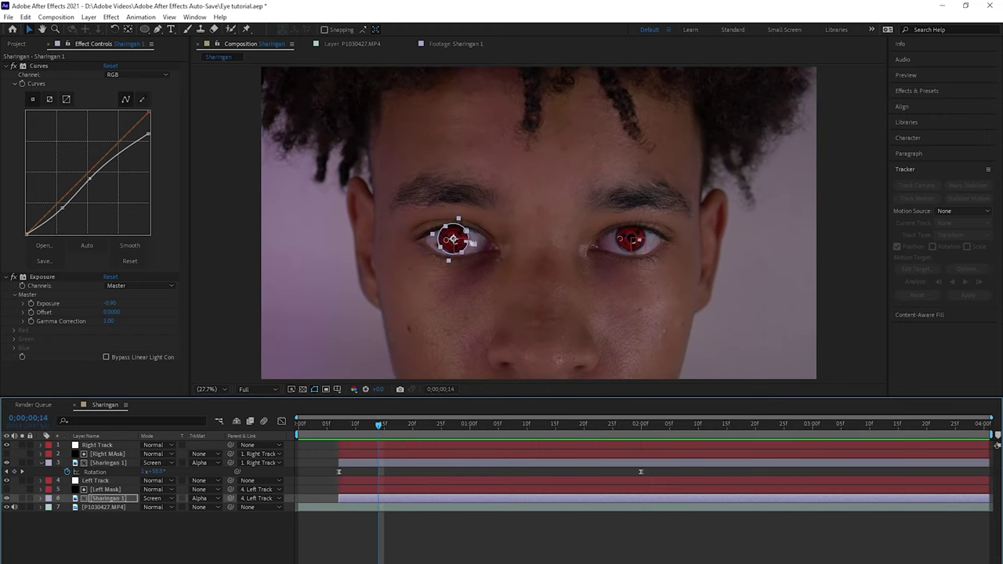
left_click(179, 559)
left_click(185, 496)
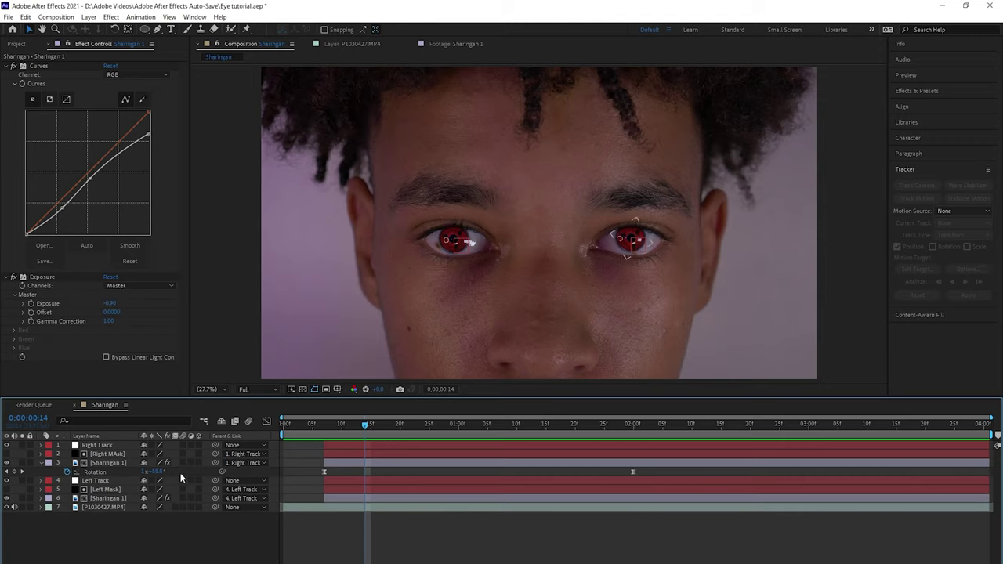
left_click(182, 498)
left_click_drag(342, 428, 313, 433)
key("space")
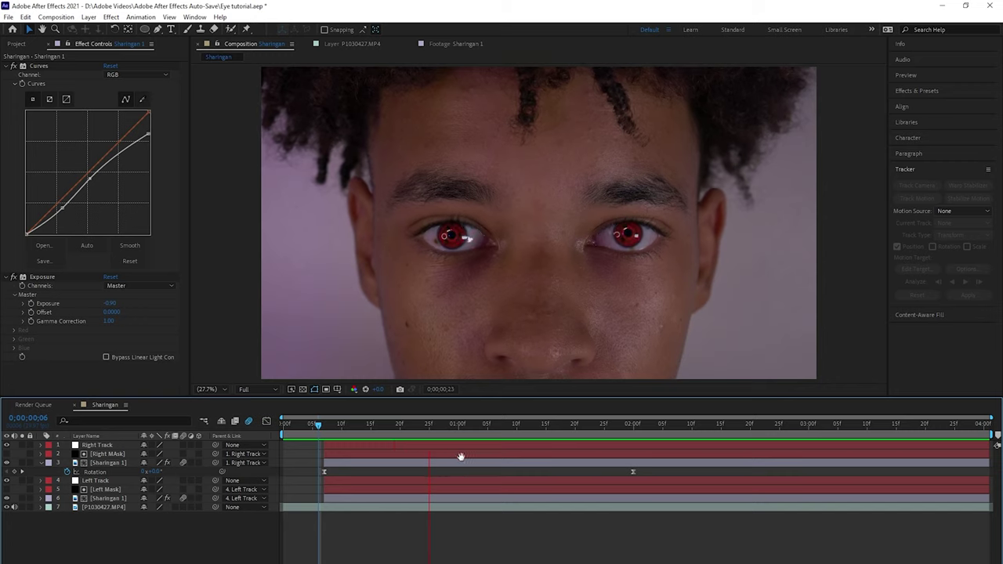
Add Sharingan 2 directly above the right-hand eye's Sharingan 1 layer and position it over that eye
left_click(16, 44)
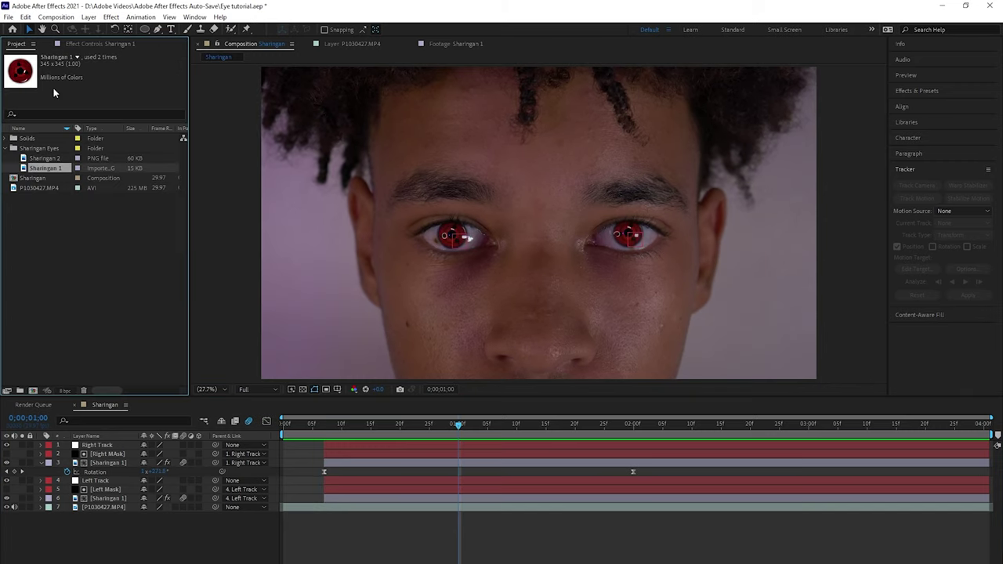
left_click_drag(45, 158, 141, 480)
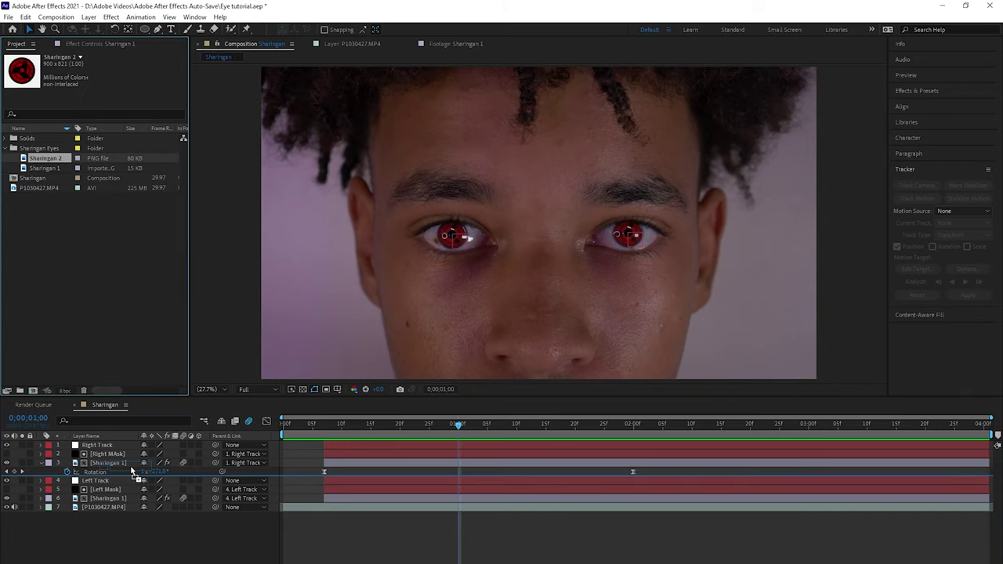
left_click_drag(133, 472, 130, 461)
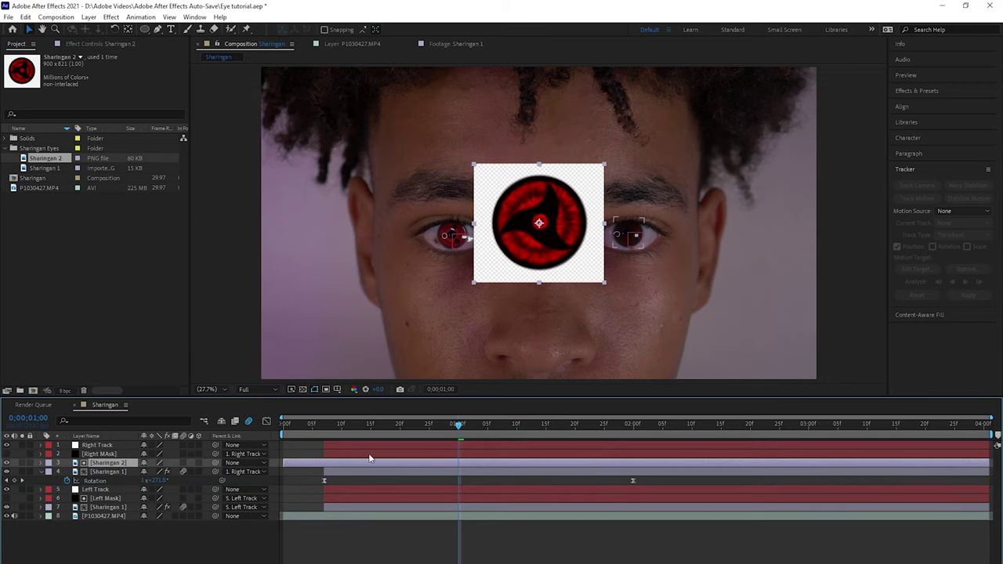
left_click_drag(605, 223, 368, 230)
Draw a circular mask around the iris of Sharingan 2 and fit it to the black rim, removing the checkered background
scroll(653, 251, "up", 3)
key("q")
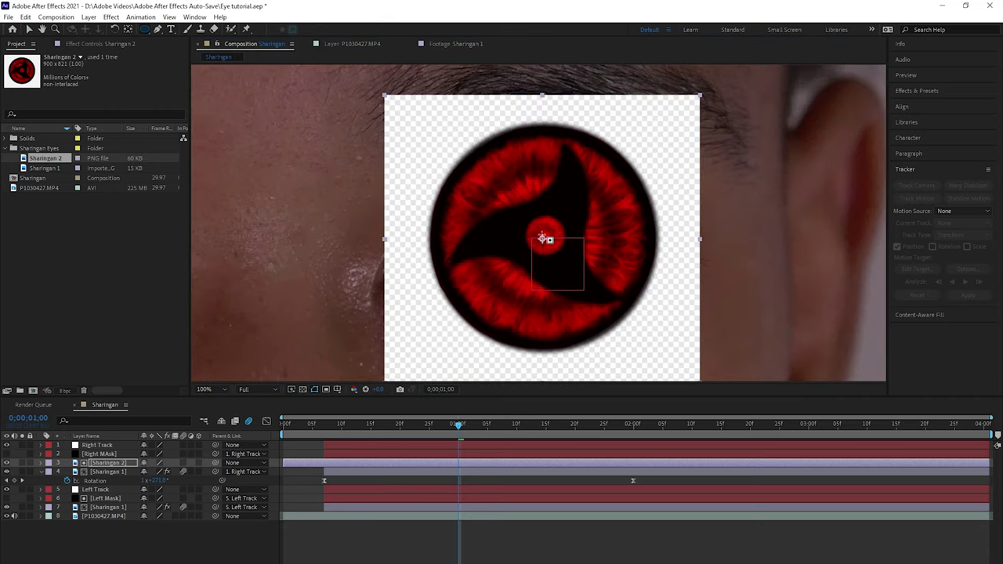
left_click_drag(543, 239, 655, 291)
key("v")
left_click_drag(656, 240, 657, 243)
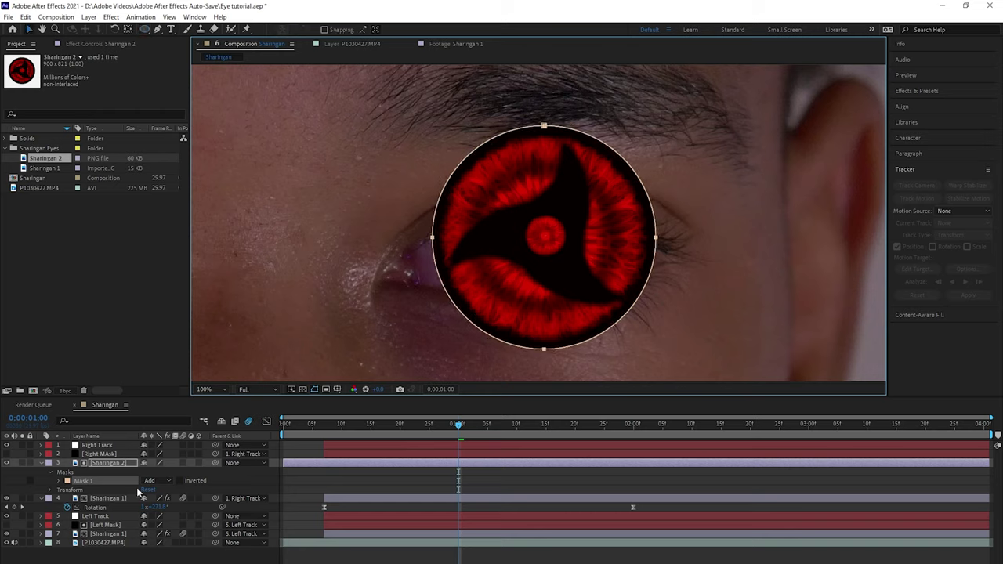
left_click(92, 469)
left_click(38, 470)
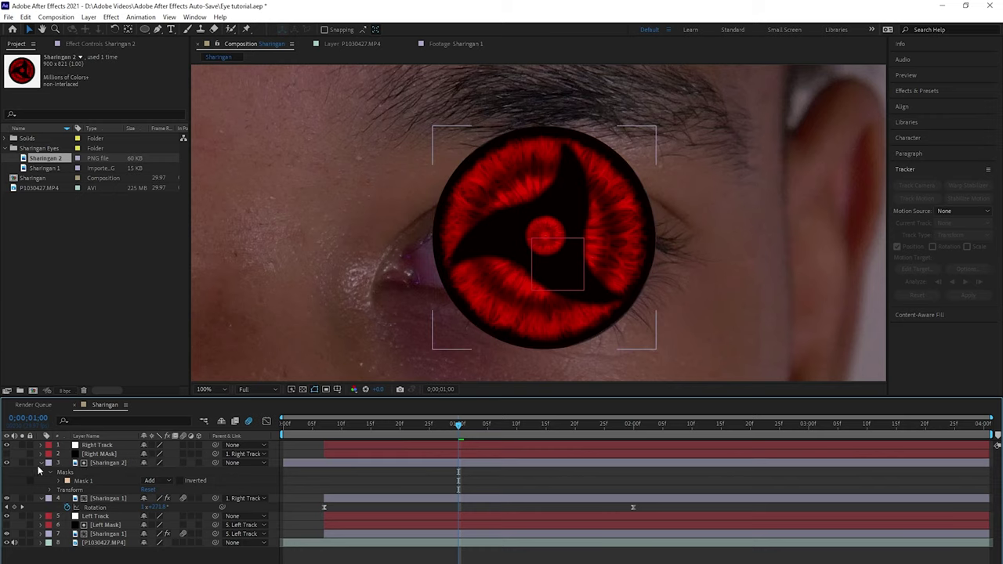
left_click(40, 464)
Parent Sharingan 2 to Right Track and duplicate the Right MAsk layer
left_click(197, 462)
left_click_drag(216, 463, 87, 456)
left_click(102, 456)
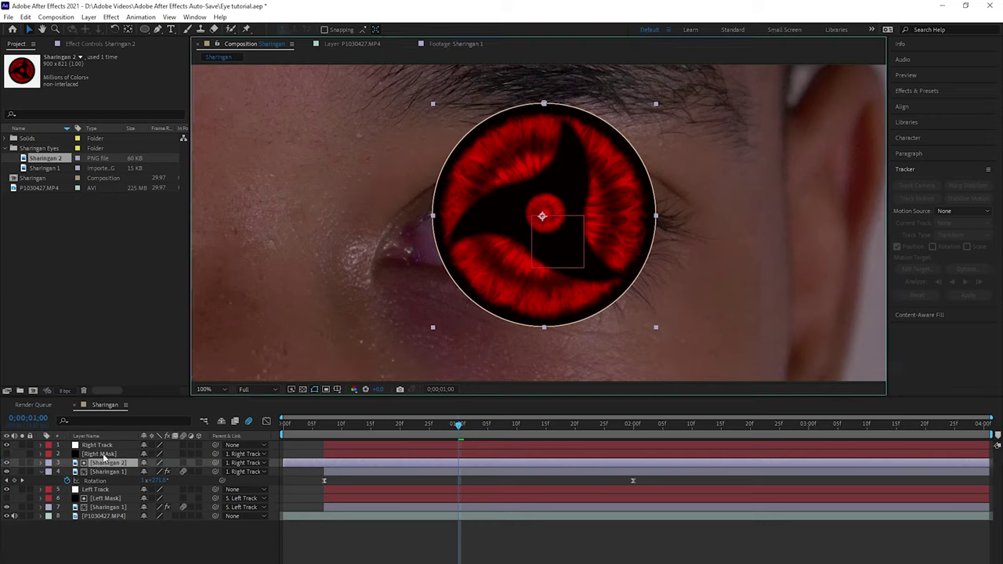
key("ctrl+d")
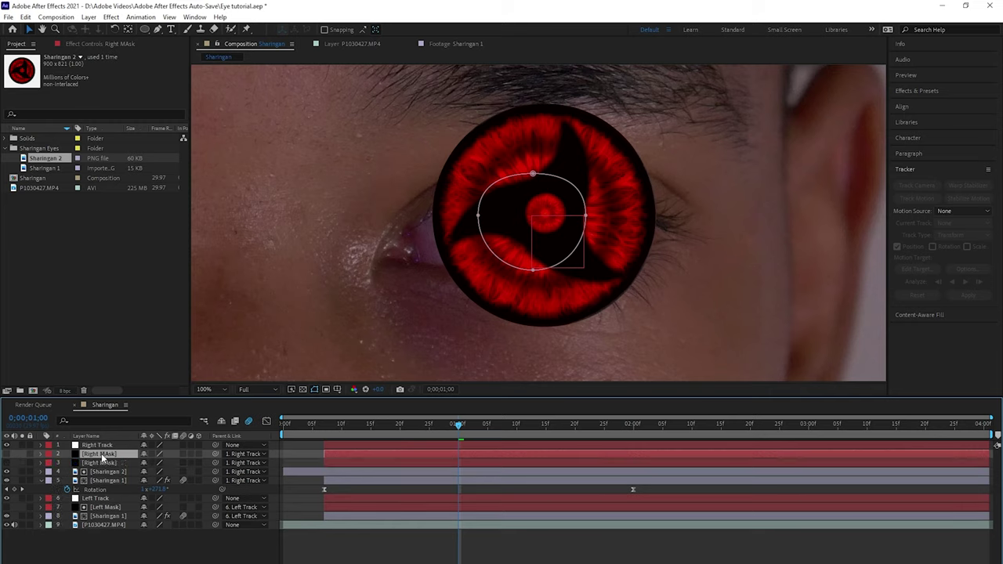
Place Sharingan 2 between the two Right MAsk layers and give it an Alpha track matte
left_click_drag(108, 472, 104, 460)
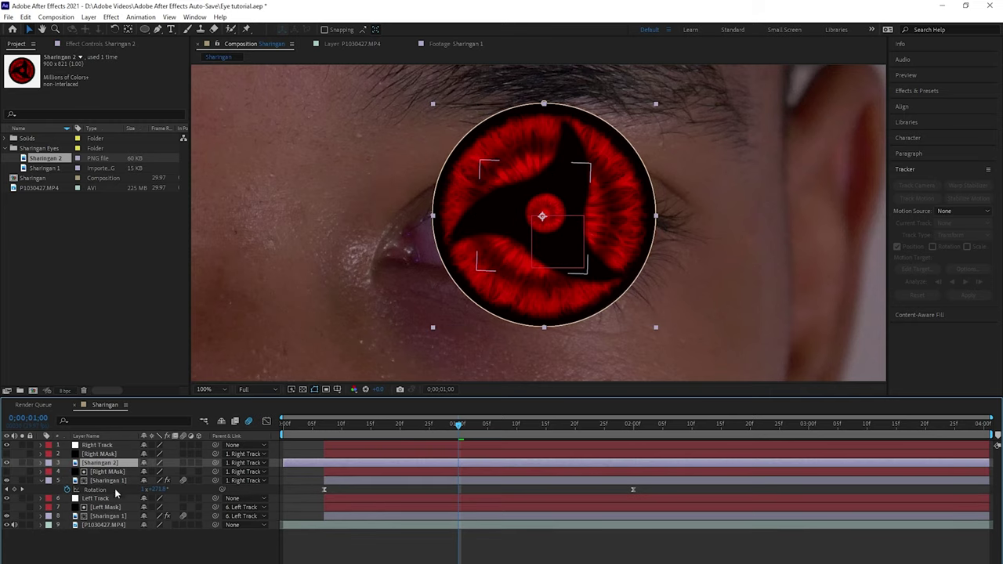
left_click(101, 480)
key("F4")
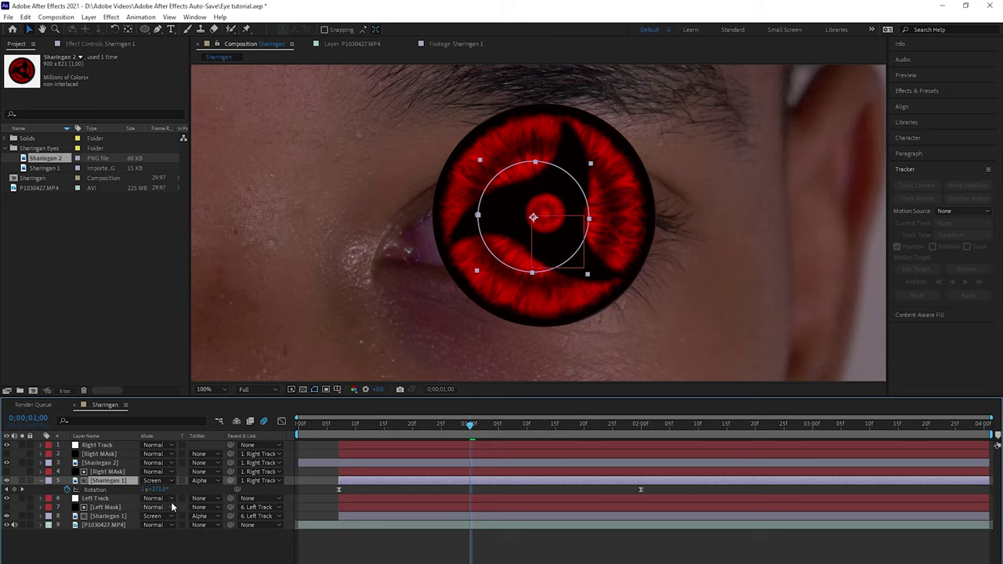
left_click(106, 462)
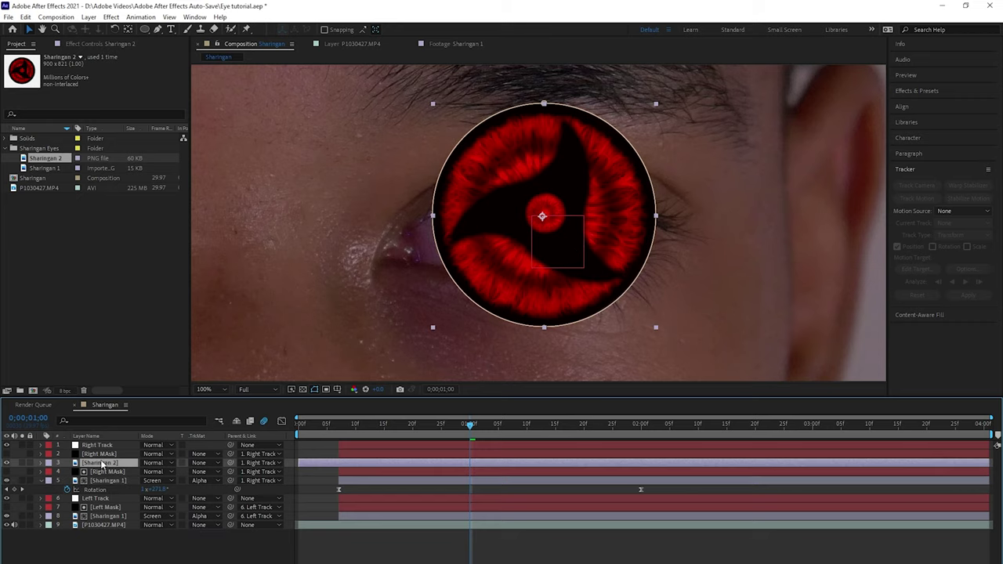
left_click(202, 463)
left_click(218, 488)
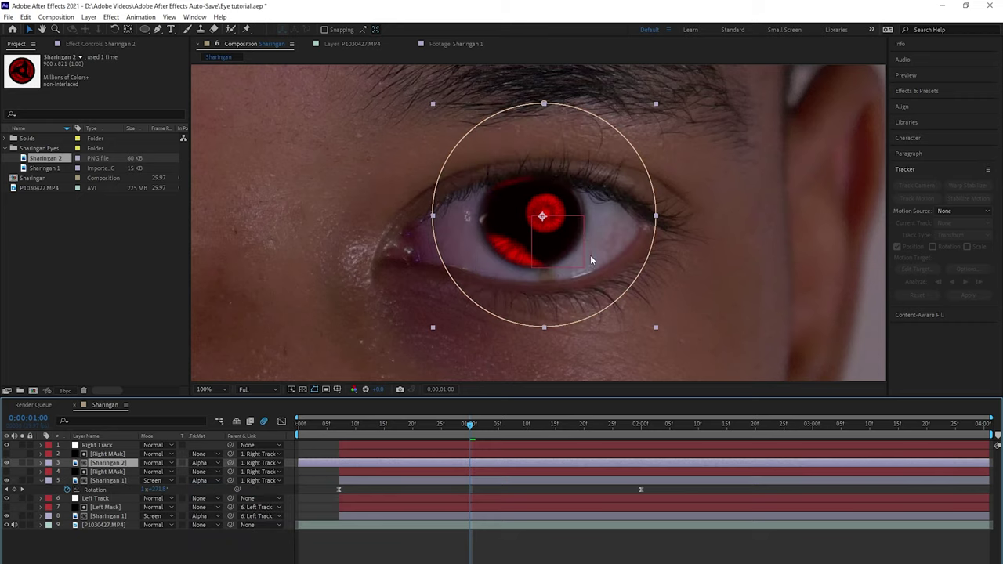
Scale Sharingan 2 down to fit the right-hand iris, centre it there, and blend it with Lighten
left_click_drag(655, 328, 596, 273)
left_click_drag(547, 196, 536, 202)
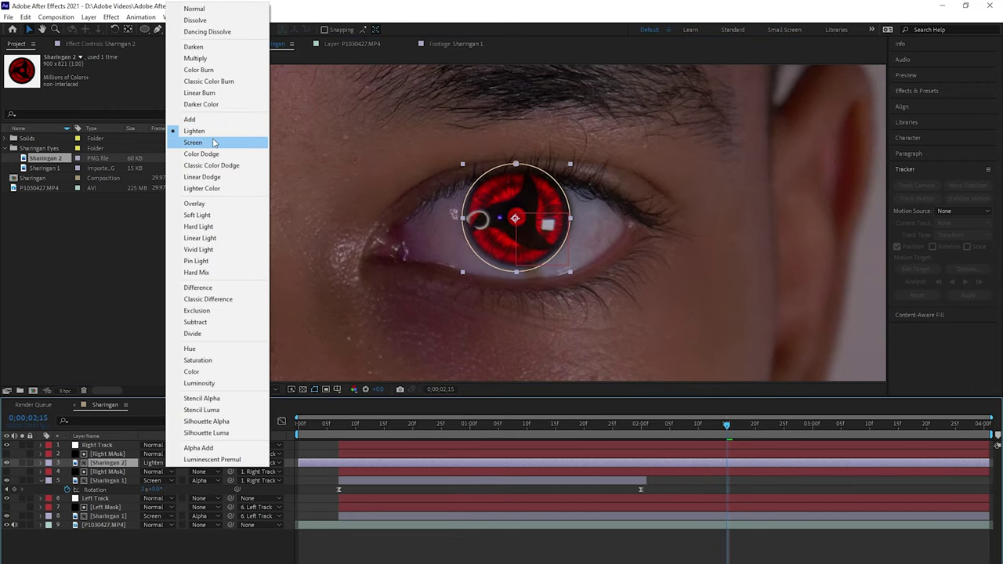
left_click(243, 140)
left_click_drag(537, 208, 540, 207)
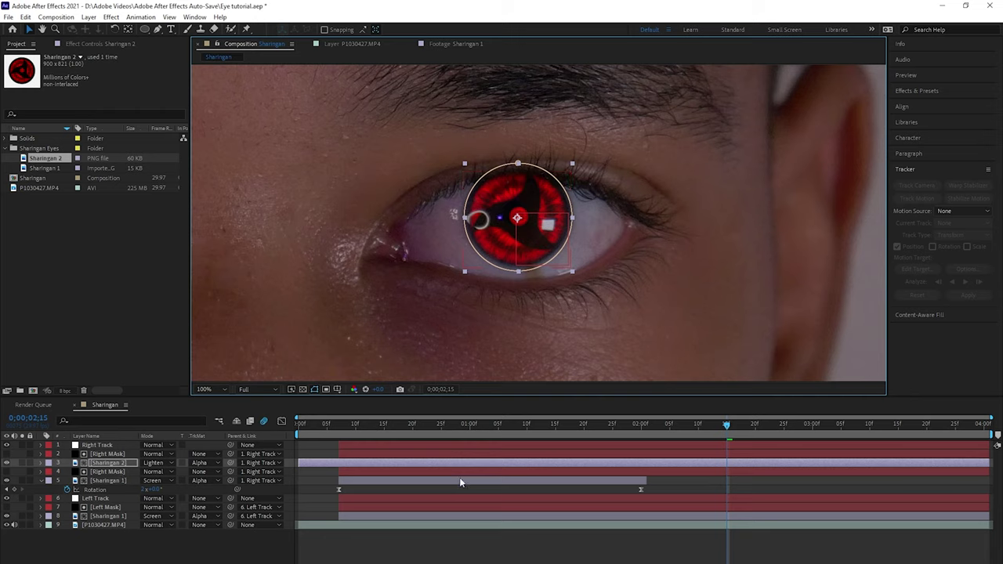
Copy the Curves and Exposure effects from the right-hand eye's Sharingan 1 to Sharingan 2
left_click(96, 491)
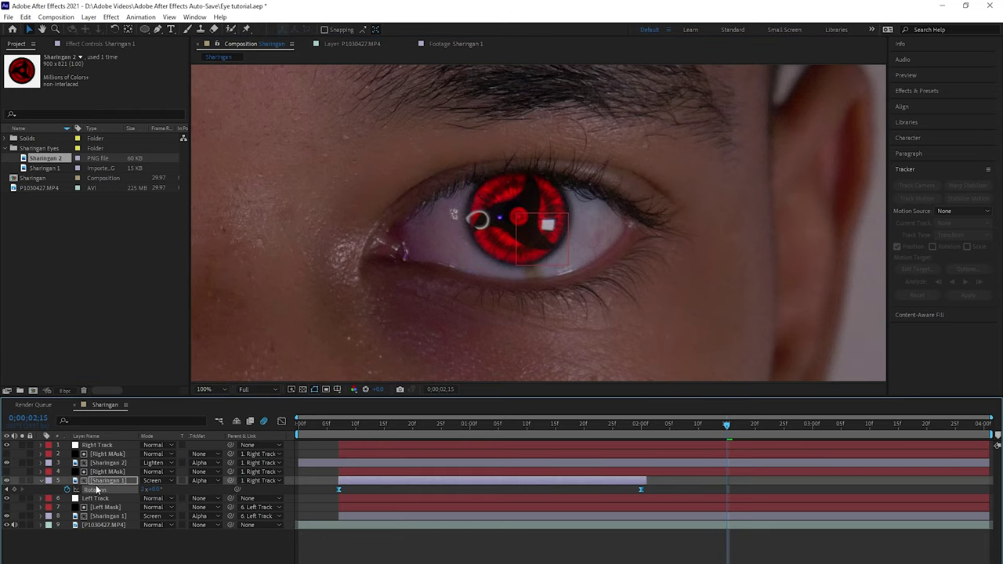
left_click(101, 483)
left_click(82, 44)
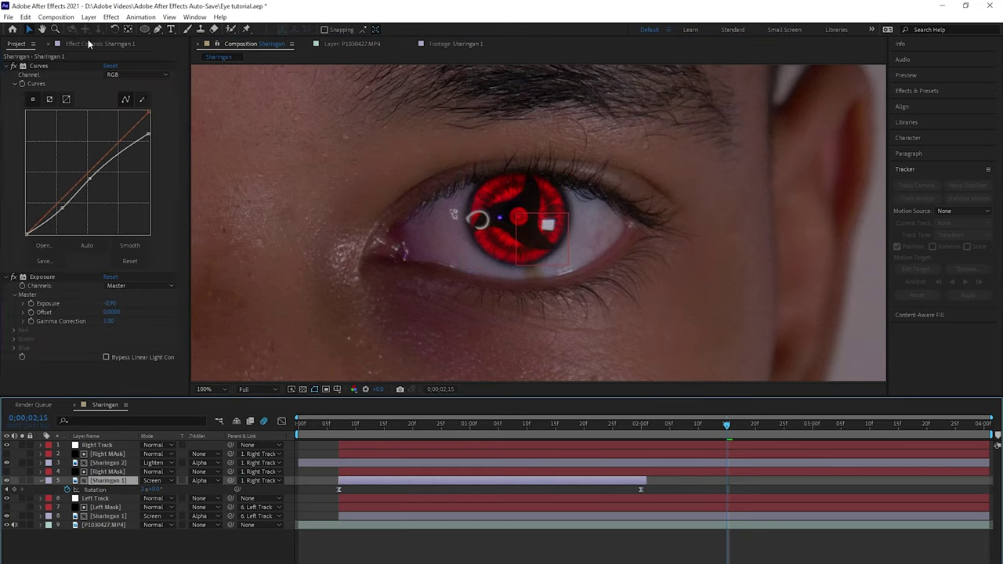
left_click(38, 66)
left_click(42, 278)
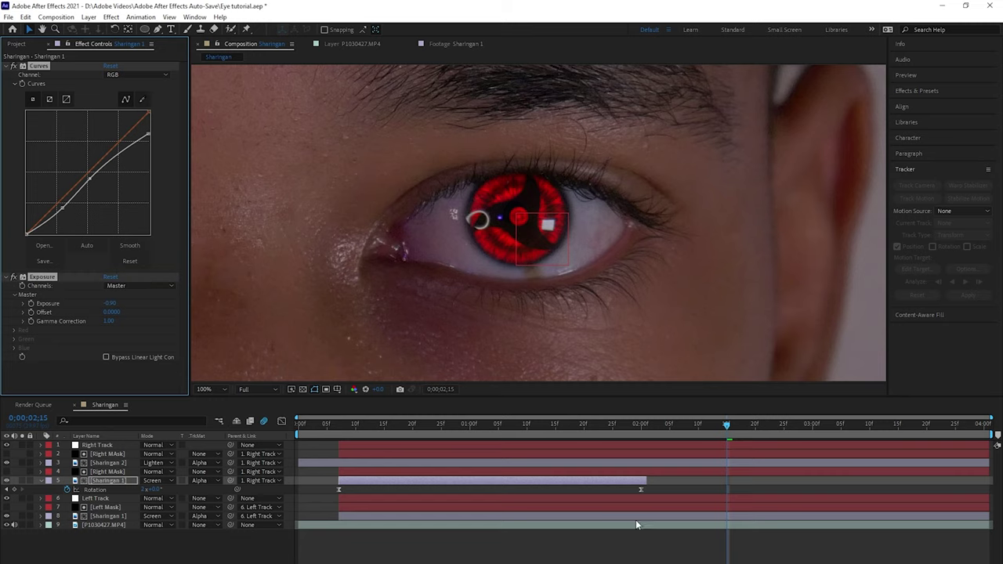
left_click(707, 461)
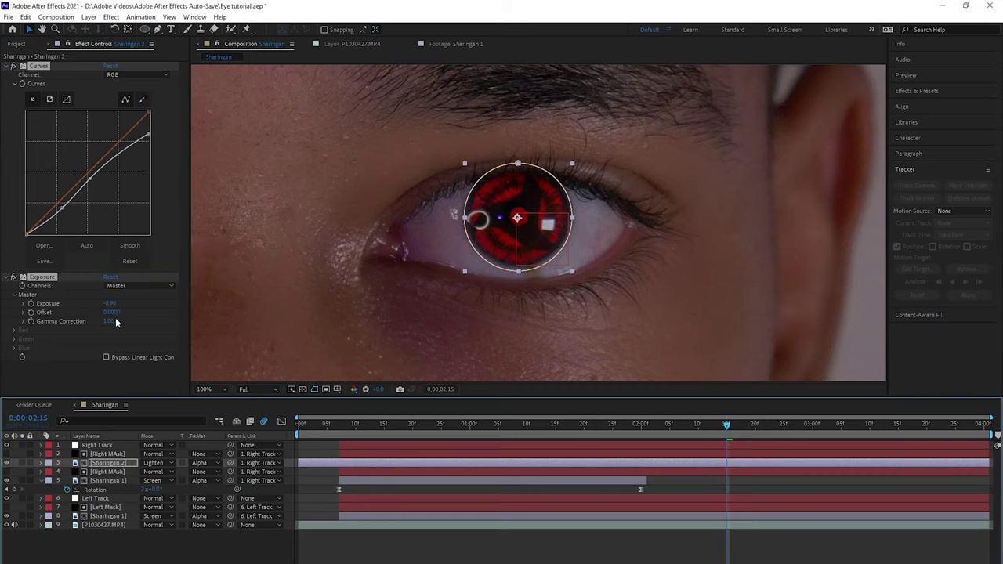
Review the color-matched Sharingan 2 over the eye by scrubbing the timeline and playing from the start
left_click_drag(619, 430, 791, 491)
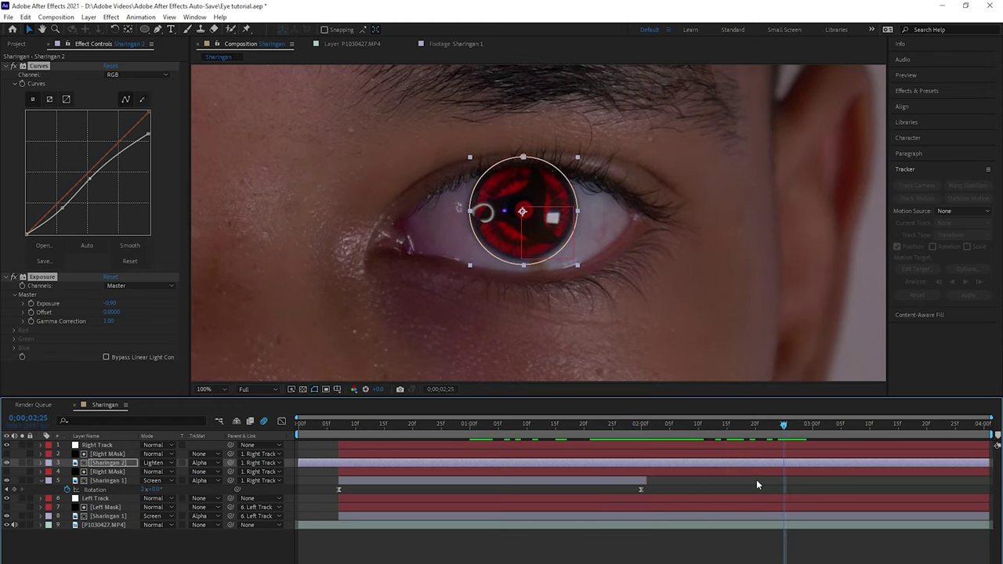
left_click(664, 327)
scroll(552, 267, "down", 2)
scroll(496, 254, "up", 2)
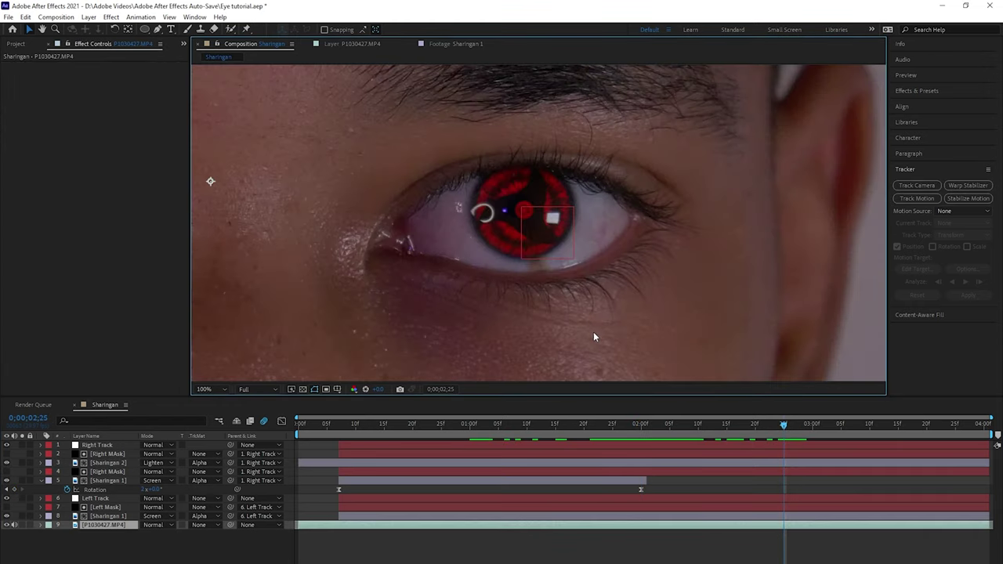
left_click_drag(506, 431, 298, 429)
key("space")
left_click(470, 430)
left_click_drag(470, 431, 475, 430)
left_click(473, 465)
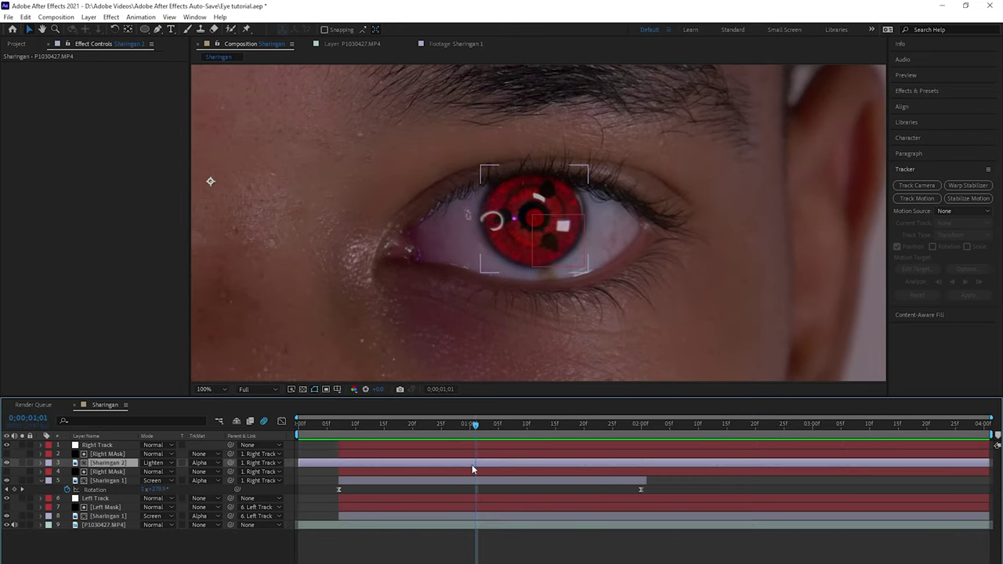
key("alt+bracketleft")
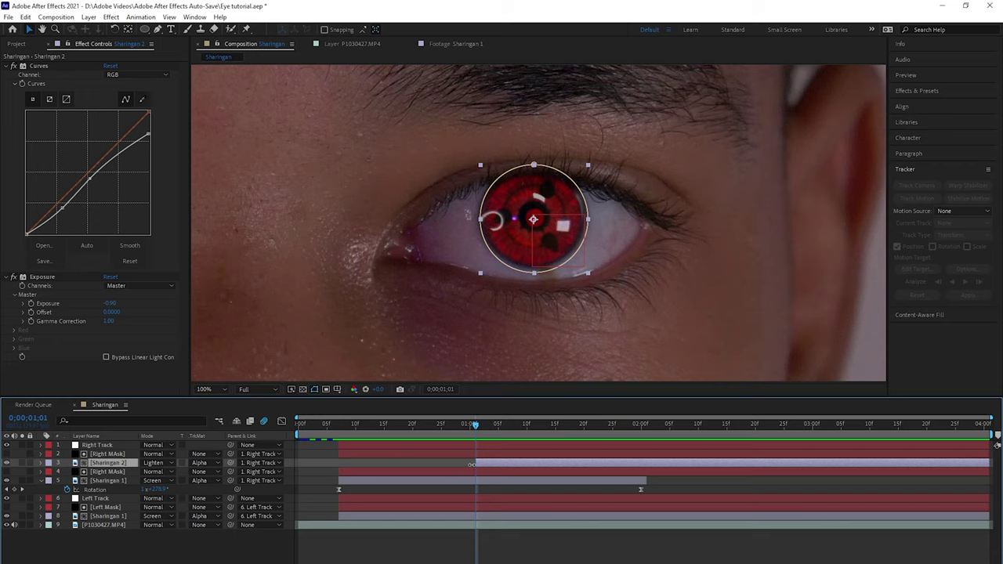
key("r")
left_click(67, 472)
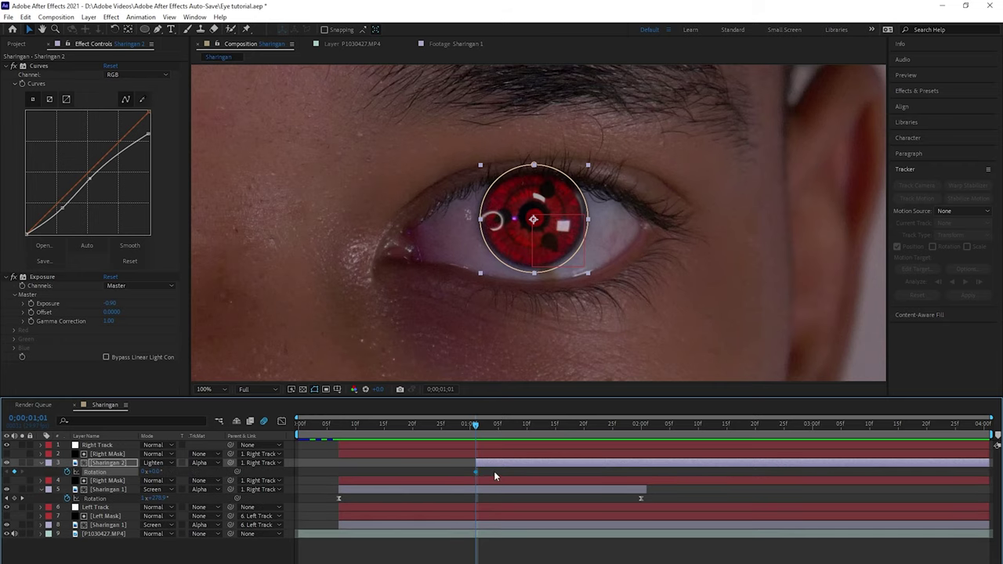
mouse_move(476, 426)
left_mouse_down()
mouse_move(643, 440)
mouse_move(477, 436)
left_mouse_up()
key("ctrl+z")
Copy Sharingan 1's rotation keyframes and paste them onto Sharingan 2 starting at 0;00;00;07
left_click_drag(340, 427, 339, 433)
left_click_drag(333, 496, 660, 500)
left_click(370, 463)
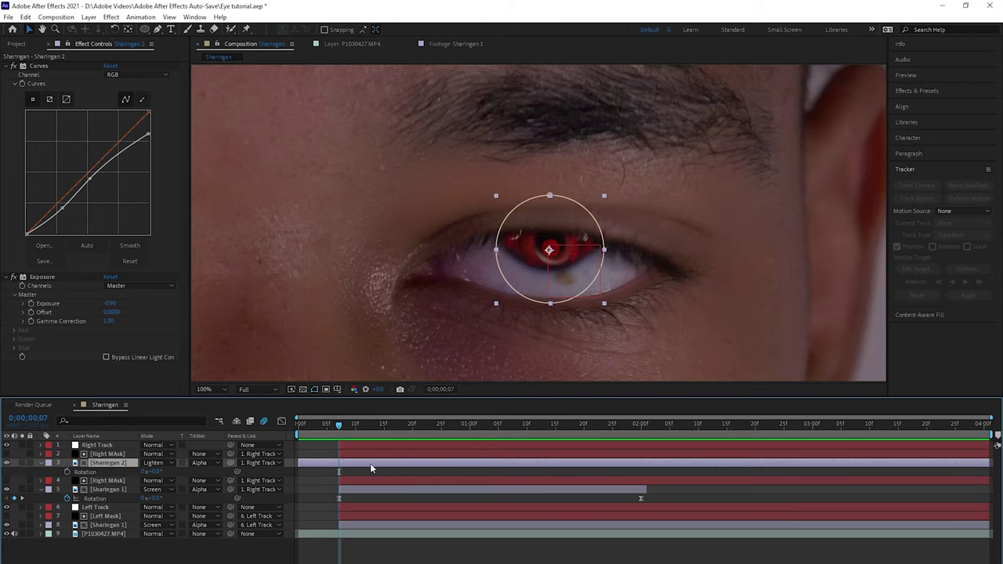
key("ctrl+v")
Trim the start of Sharingan 2 to 0;00;01;03
key("Page_Down")
key("Page_Down")
key("Page_Down")
key("Page_Down")
left_click_drag(370, 432, 487, 426)
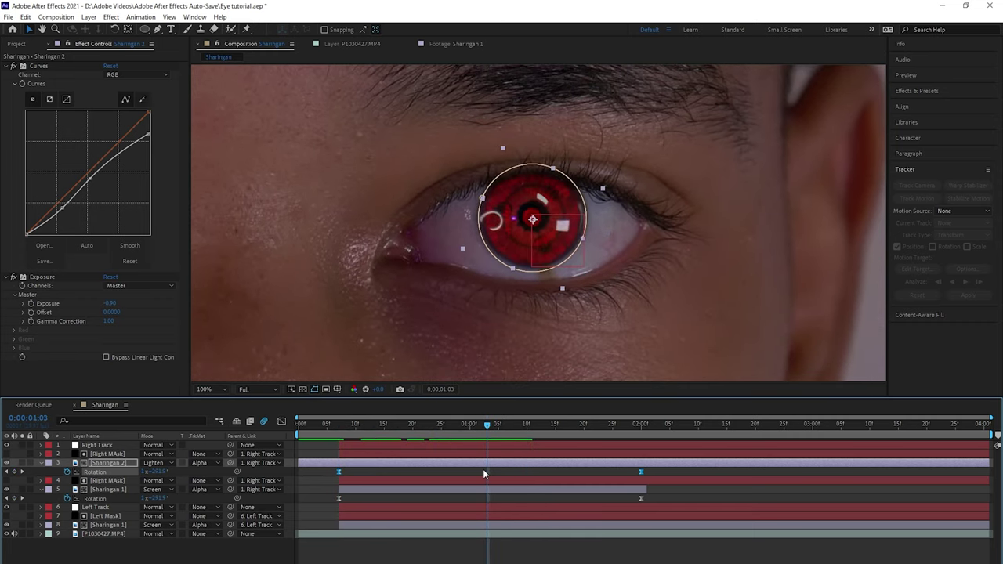
key("alt+bracketleft")
mouse_move(487, 424)
left_mouse_down()
mouse_move(422, 424)
mouse_move(510, 425)
mouse_move(486, 425)
left_mouse_up()
Keyframe Sharingan 2's opacity from 0% at 0;00;01;03 to 100% at 0;00;01;18
key("t")
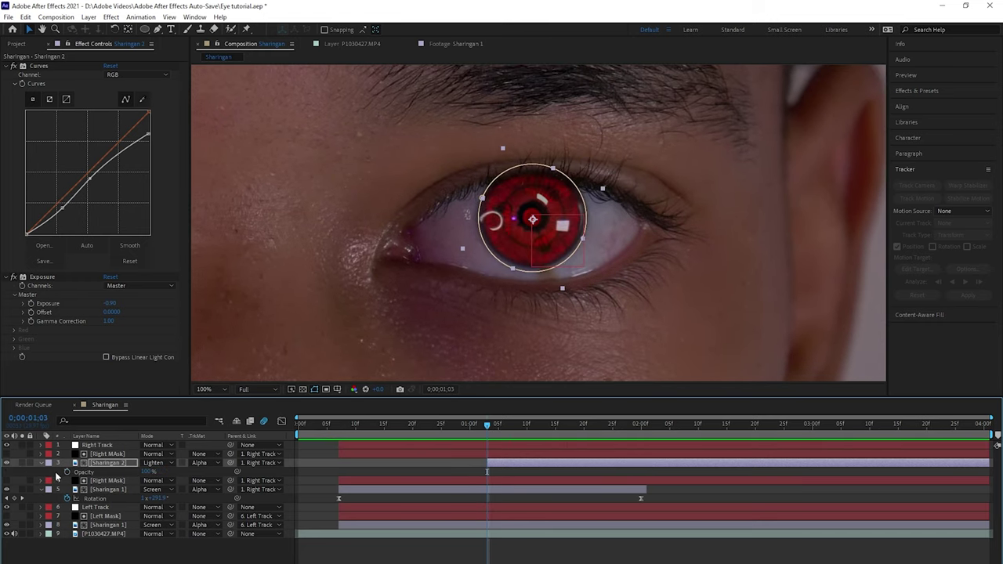
left_click(66, 473)
key("space")
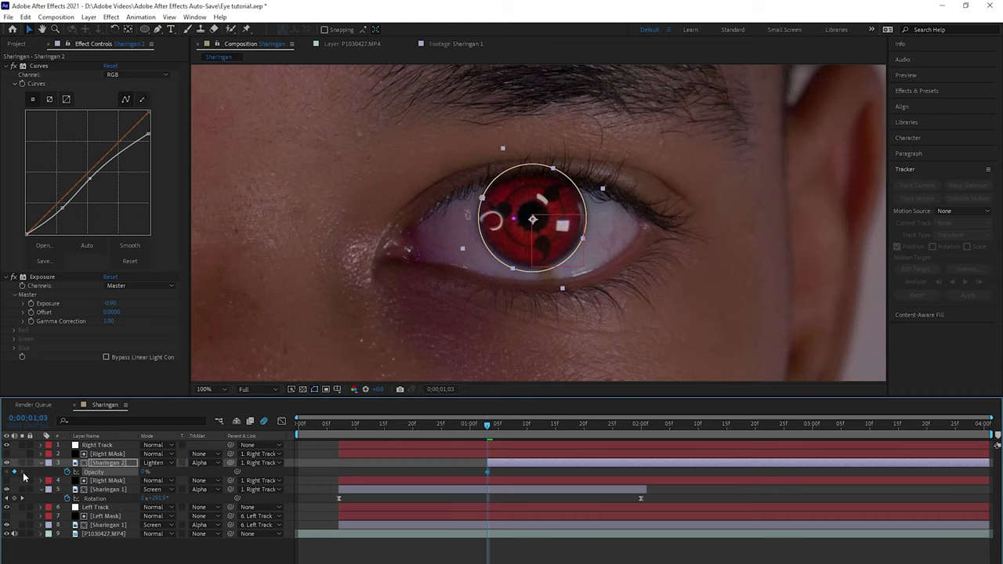
key("space")
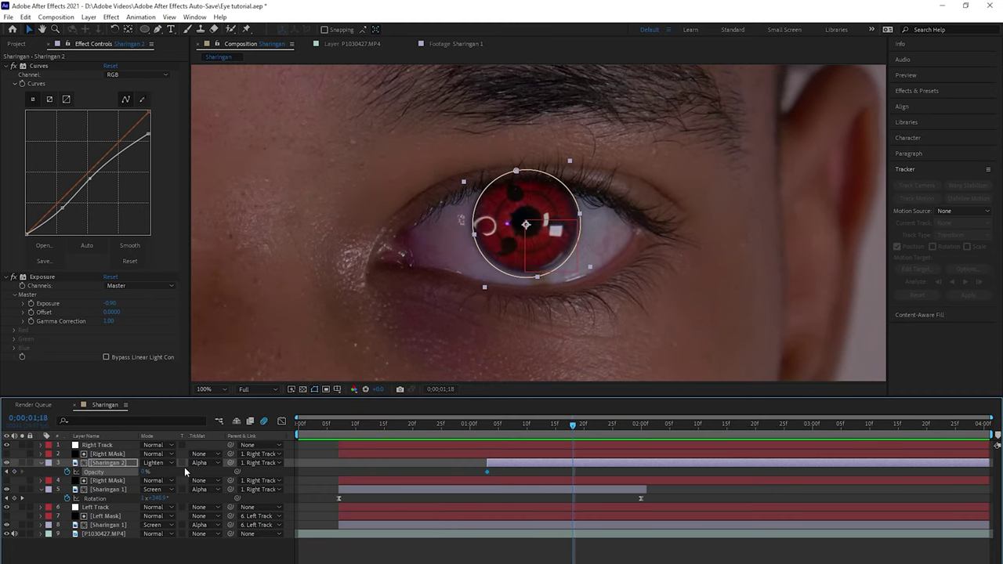
left_click_drag(143, 471, 500, 472)
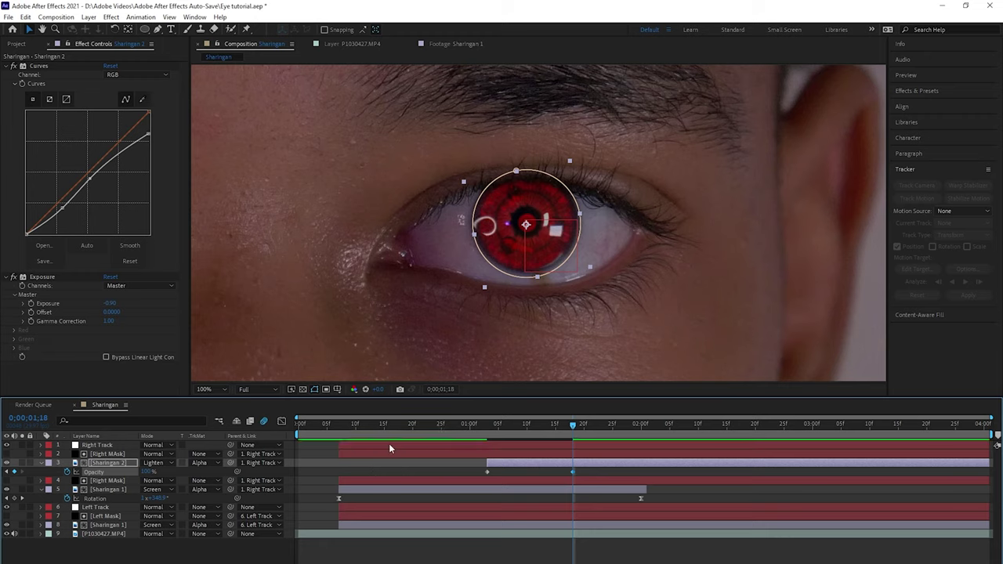
Keyframe the right-hand Sharingan 1's opacity from 100% at 0;00;01;03 to 0% at 0;00;01;18
left_click(567, 490)
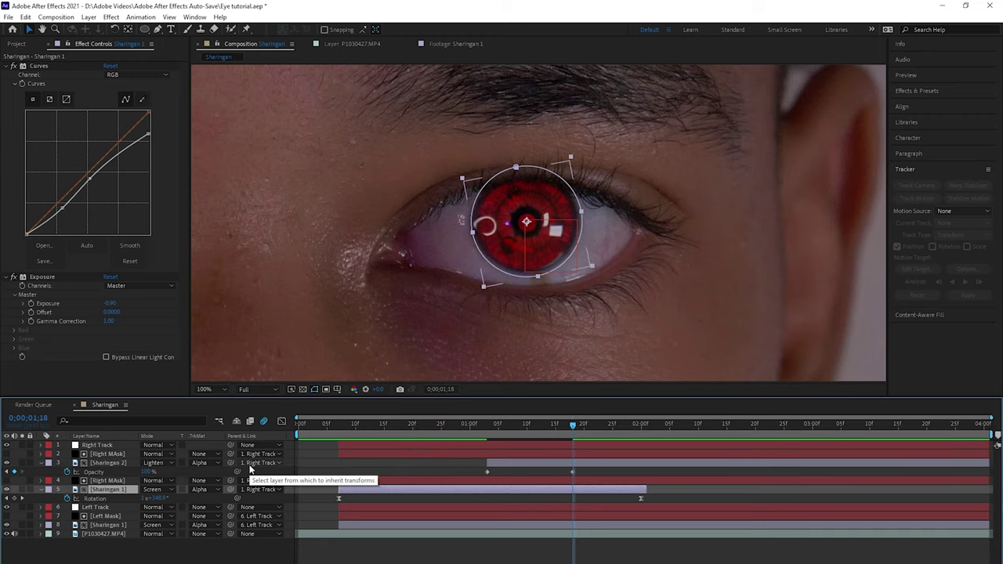
key("t")
left_click(67, 499)
left_click_drag(114, 499, 90, 499)
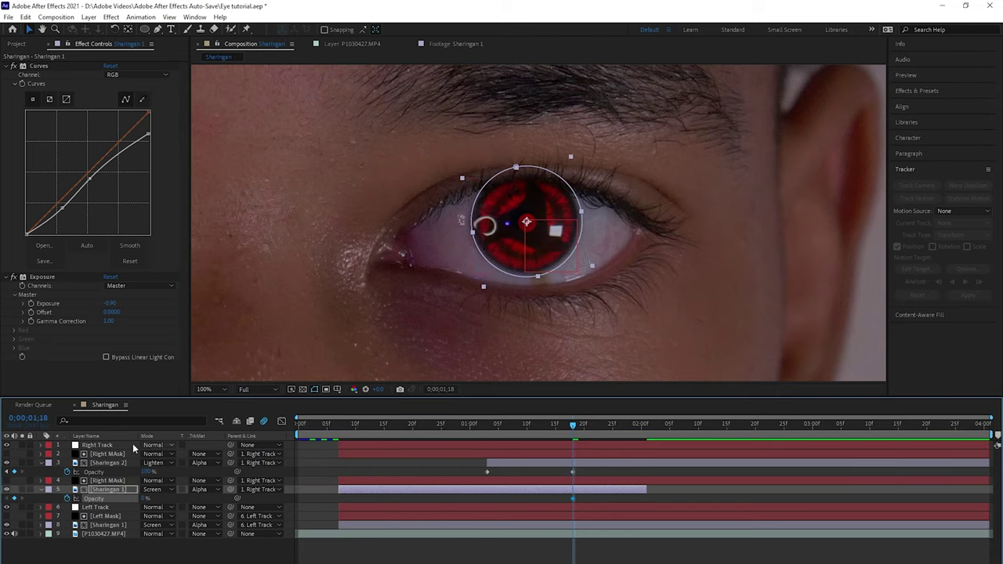
left_click(7, 472)
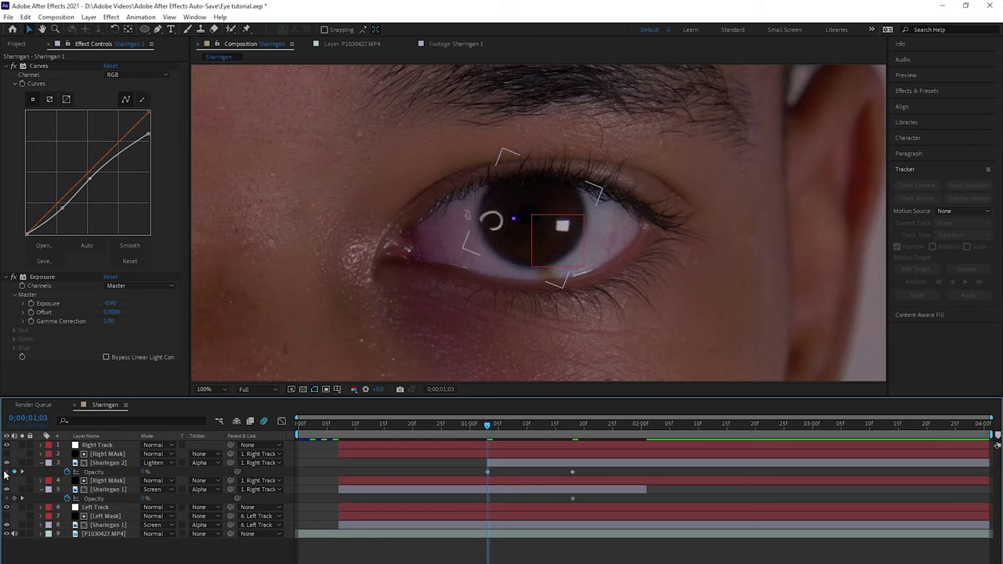
left_click_drag(143, 499, 536, 496)
Preview the crossfade between the two Sharingan designs close up and with the whole face in view
left_click_drag(489, 426, 376, 424)
key("space")
key("space")
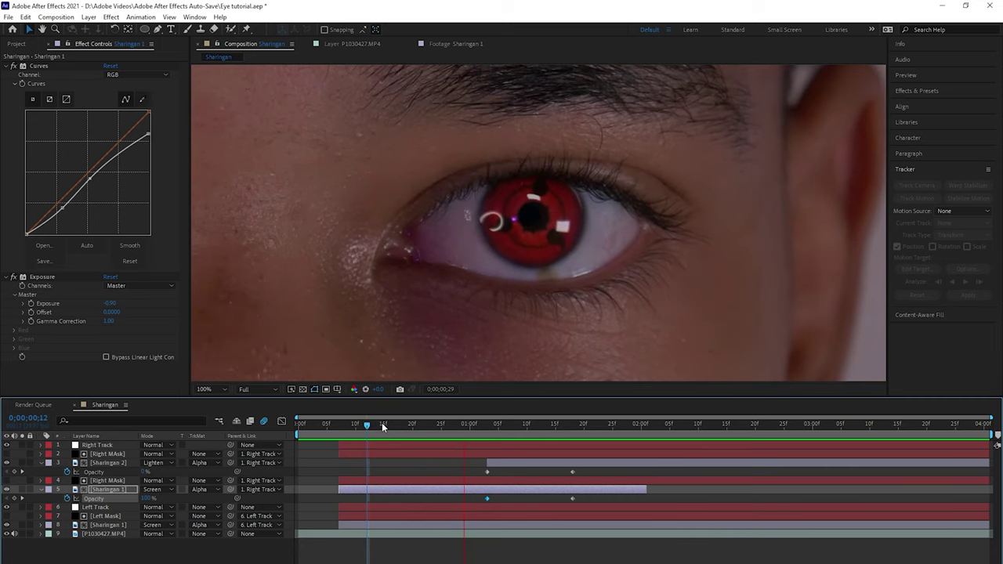
left_click(223, 390)
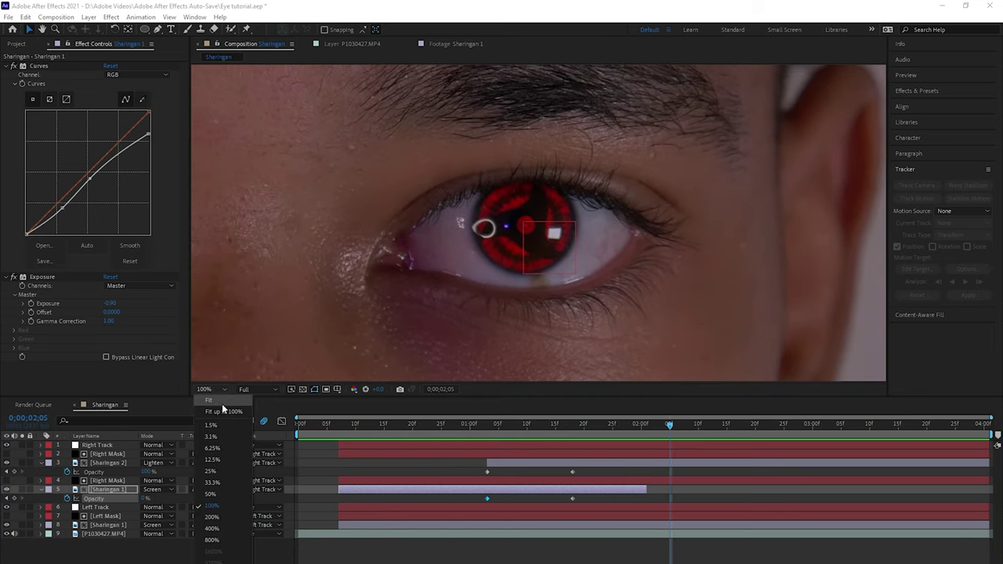
left_click(226, 409)
left_click_drag(487, 427, 469, 437)
key("space")
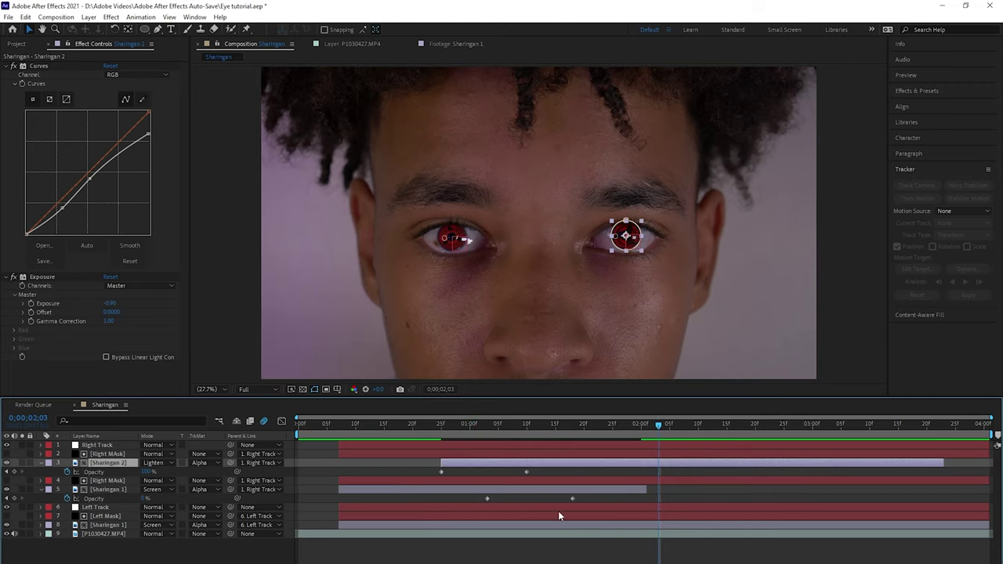
Shift Sharingan 2 and both opacity fades earlier to run from 0;00;00;25 to 0;00;01;10, and preview the transition
left_click_drag(589, 497, 442, 501)
left_click(313, 428)
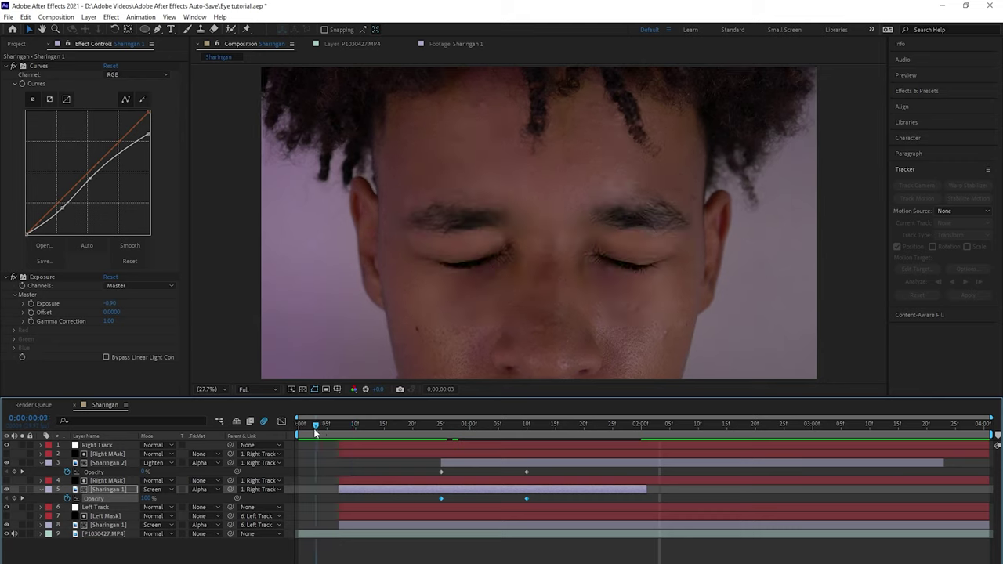
key("space")
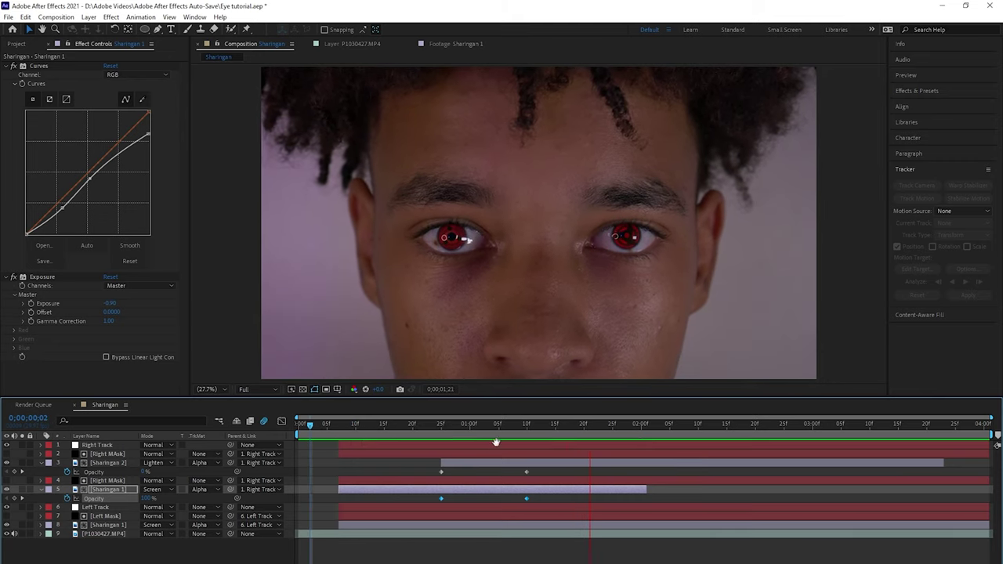
left_click_drag(453, 428, 373, 428)
key("space")
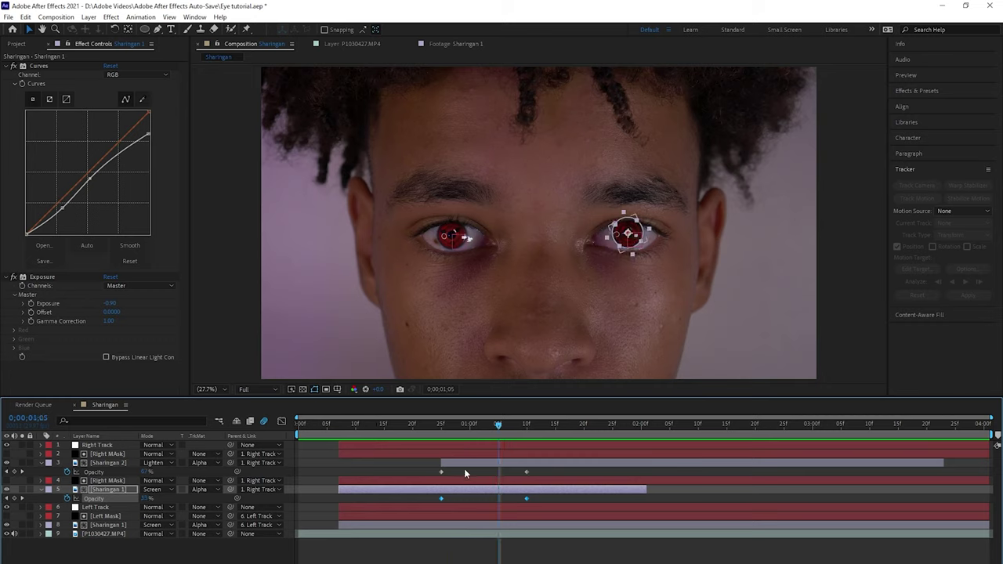
Duplicate the Left Mask and Sharingan 2 layers, placing the Sharingan 2 copy between the two Left Mask layers
left_click(106, 516)
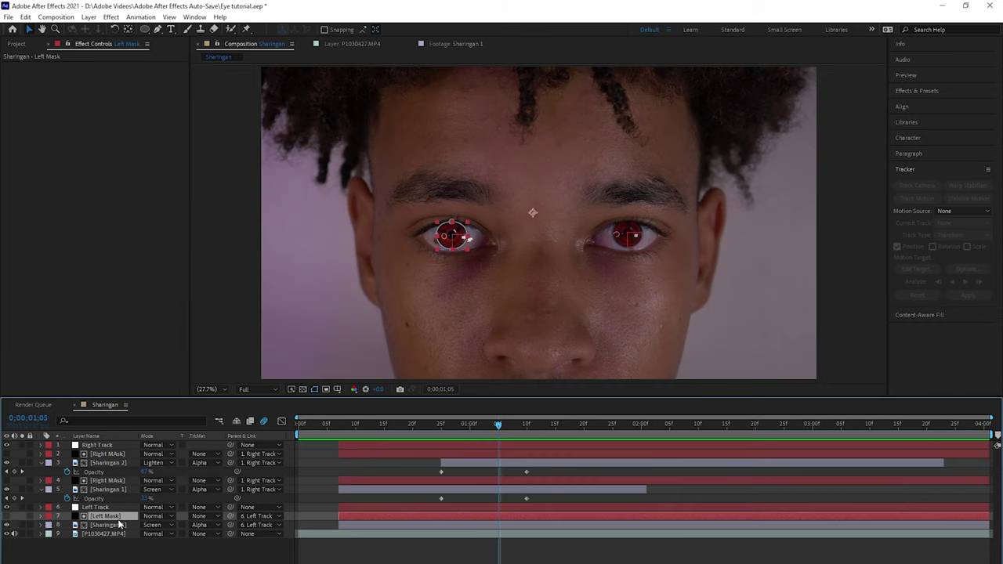
key("ctrl+d")
left_click(450, 463)
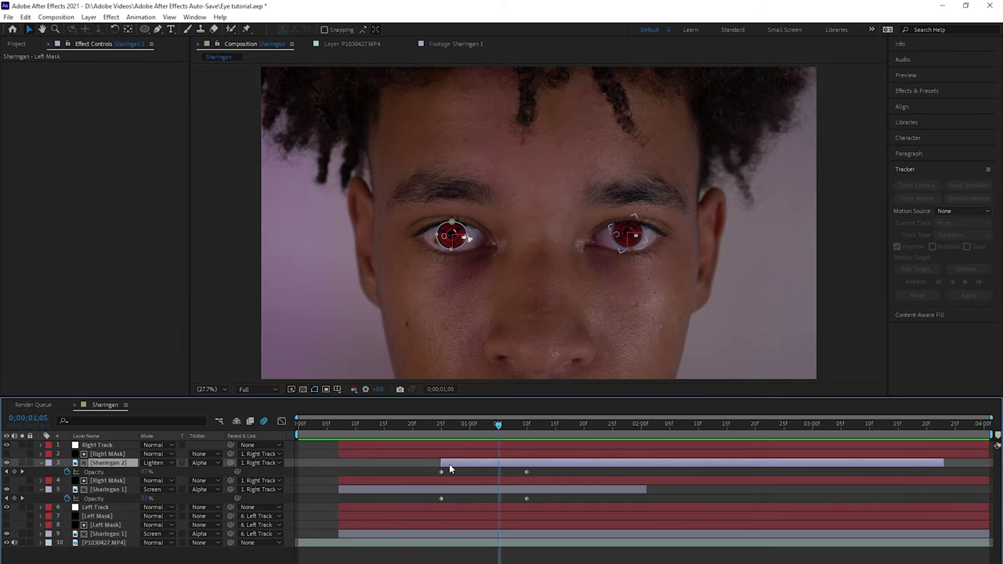
key("ctrl+d")
left_click_drag(107, 456, 108, 531)
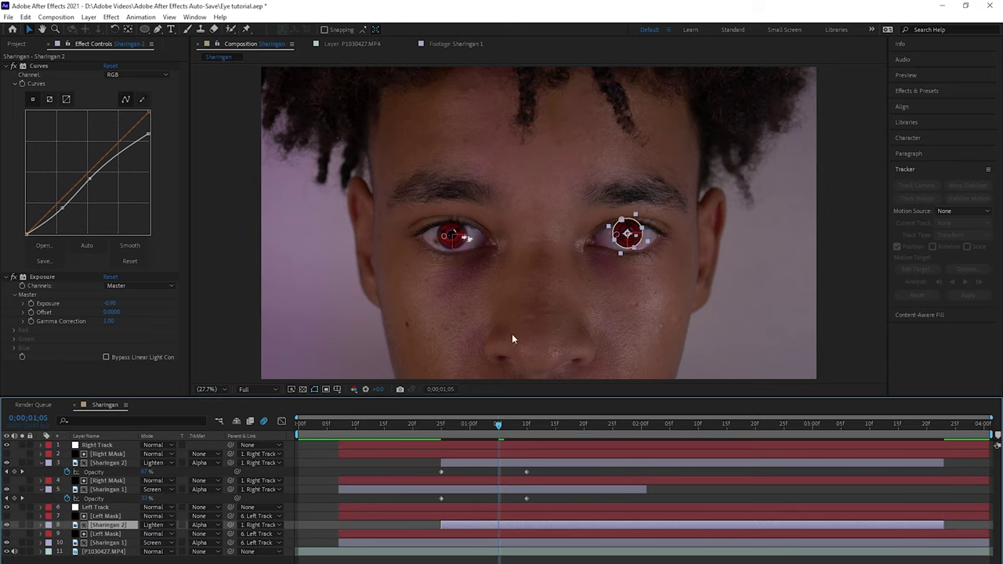
Position the duplicated Sharingan 2 over the iris of the left-hand eye
left_click_drag(633, 231, 459, 231)
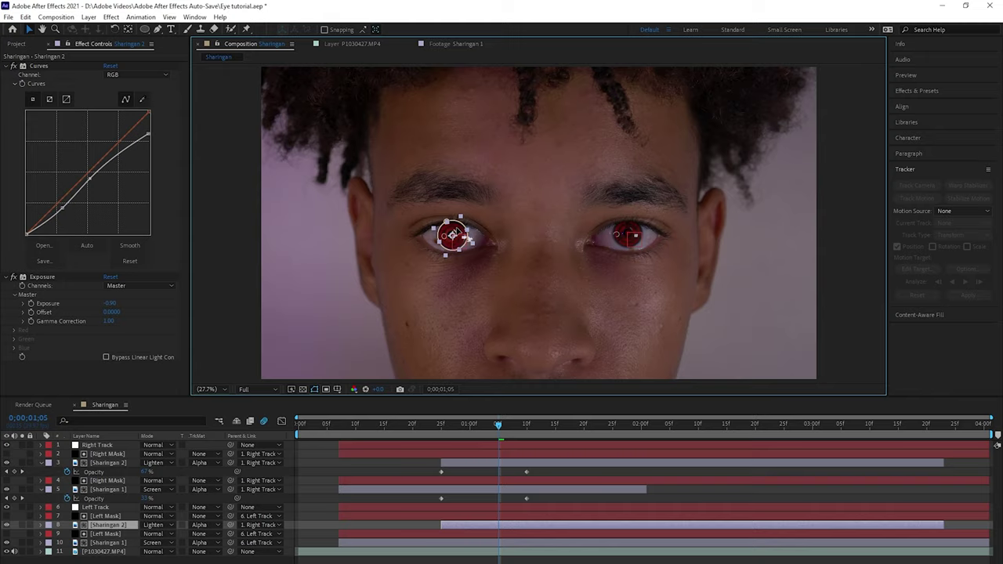
scroll(405, 337, "up", 4)
left_click_drag(404, 337, 417, 450)
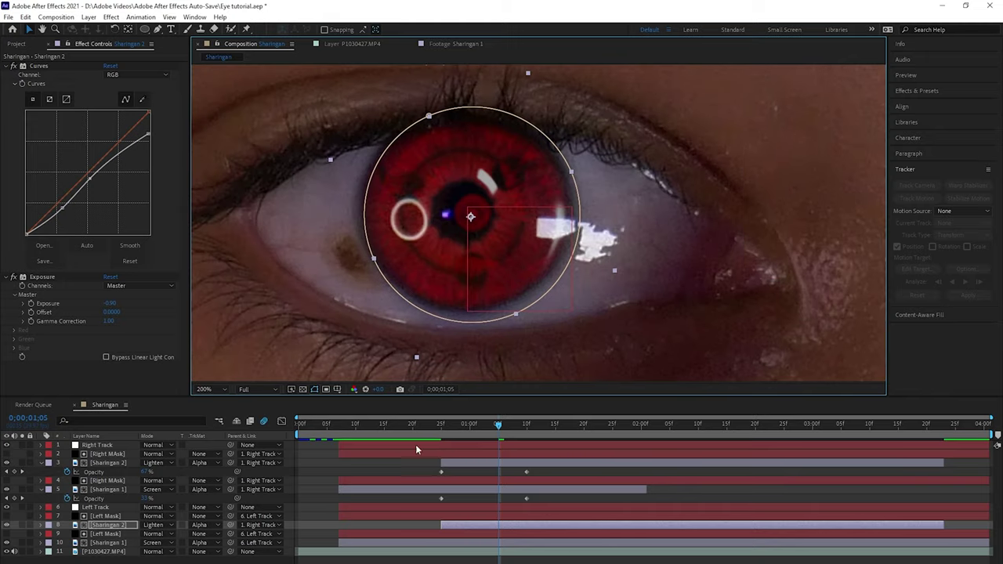
Center the left-hand eye's Sharingan 2 on the iris, and copy the upper Sharingan 1's opacity keyframes to the lower Sharingan 1 from 0;00;00;25
mouse_move(480, 188)
left_mouse_down()
mouse_move(448, 187)
mouse_move(471, 197)
left_mouse_up()
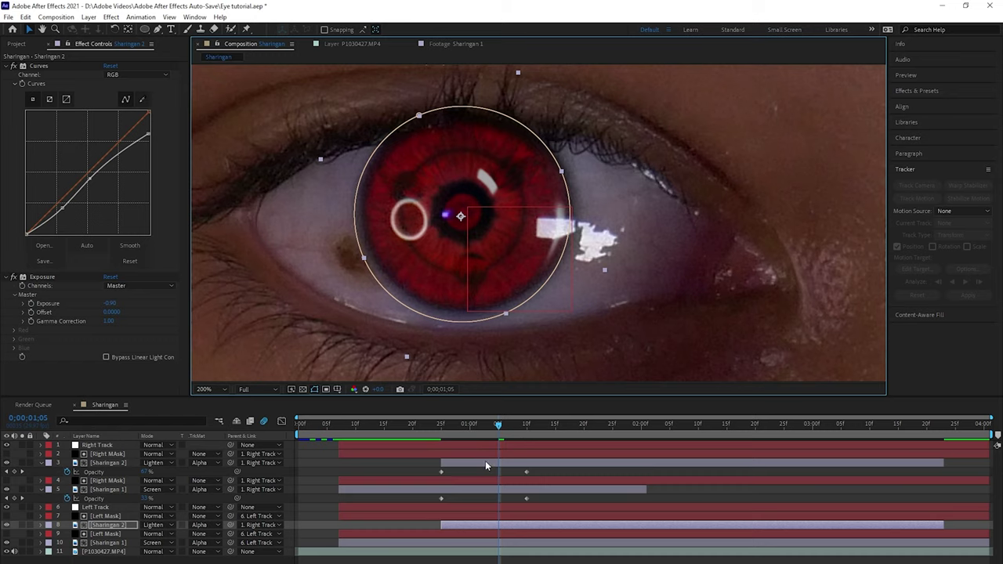
left_click(440, 437)
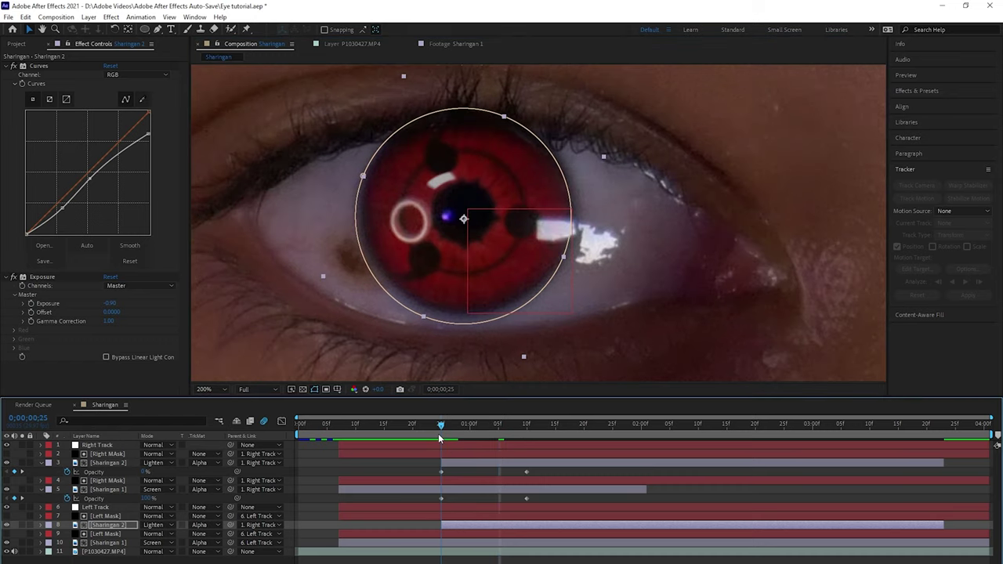
left_click(541, 499)
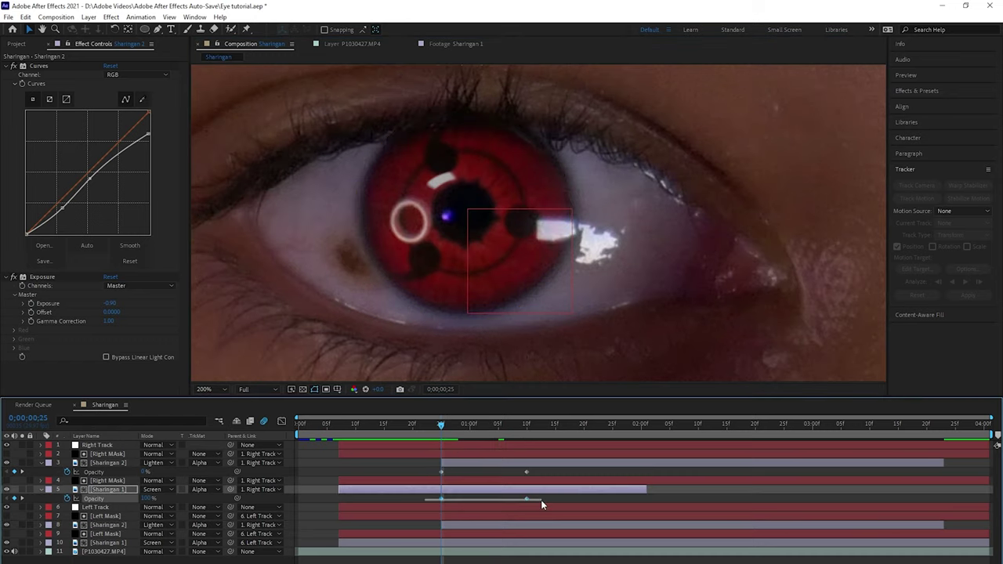
left_click(475, 544)
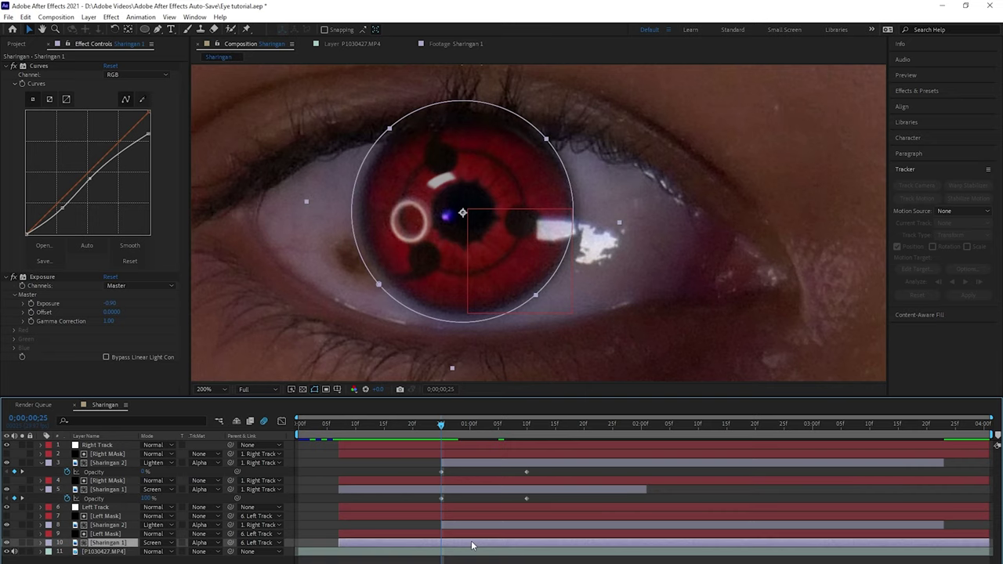
key("ctrl+v")
key("space")
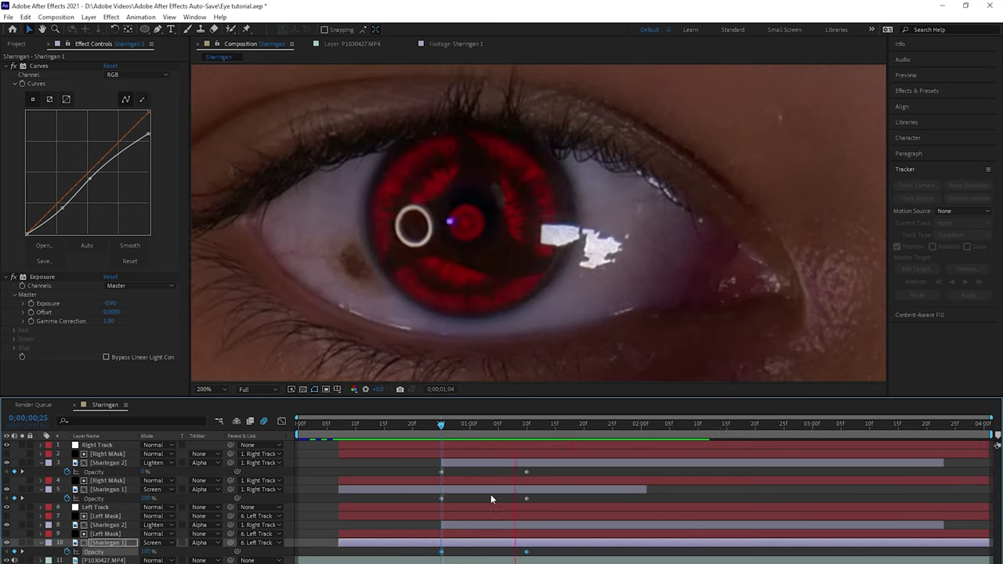
key("space")
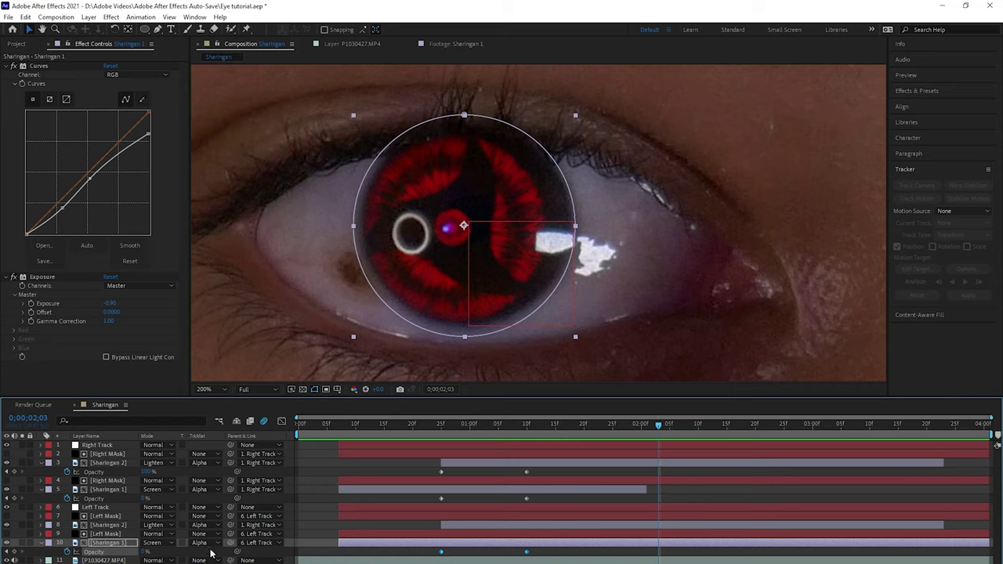
Parent the Sharingan 2 layer between the two Left Mask layers to Left Track and recenter it on the iris
left_click_drag(231, 542, 127, 512)
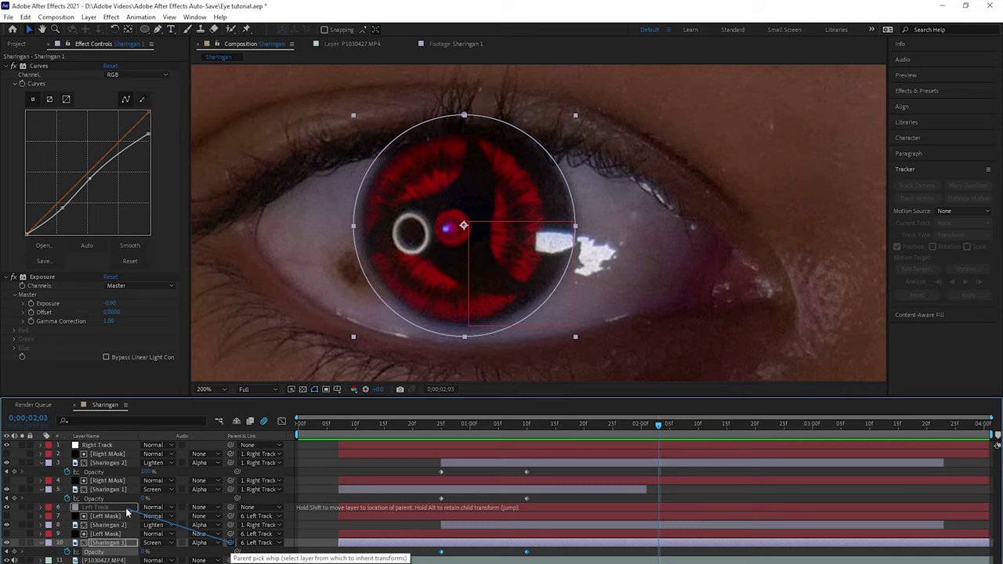
left_click_drag(127, 512, 128, 512)
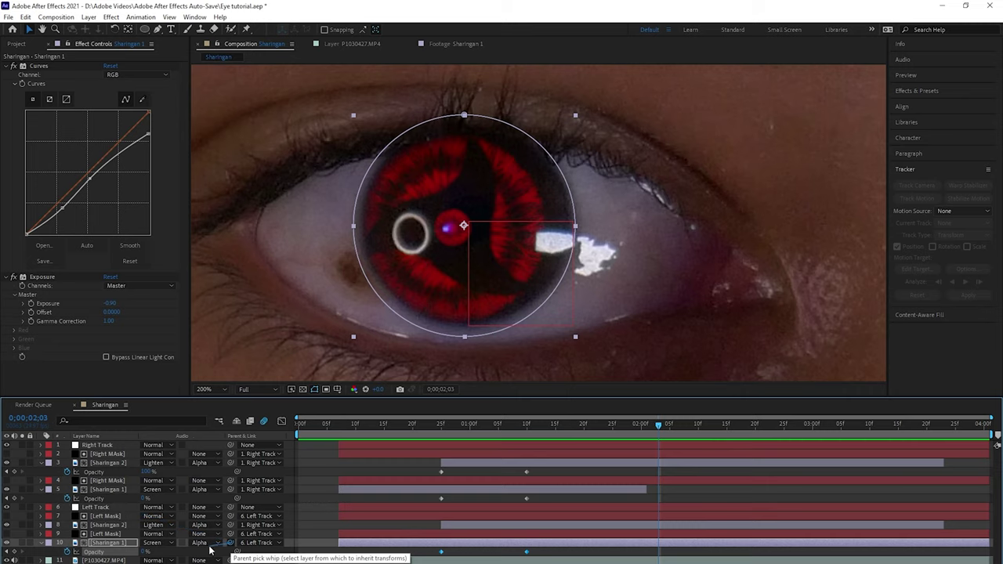
left_click_drag(229, 526, 114, 510)
left_click_drag(434, 221, 462, 225)
key("ctrl+z")
left_click(115, 526)
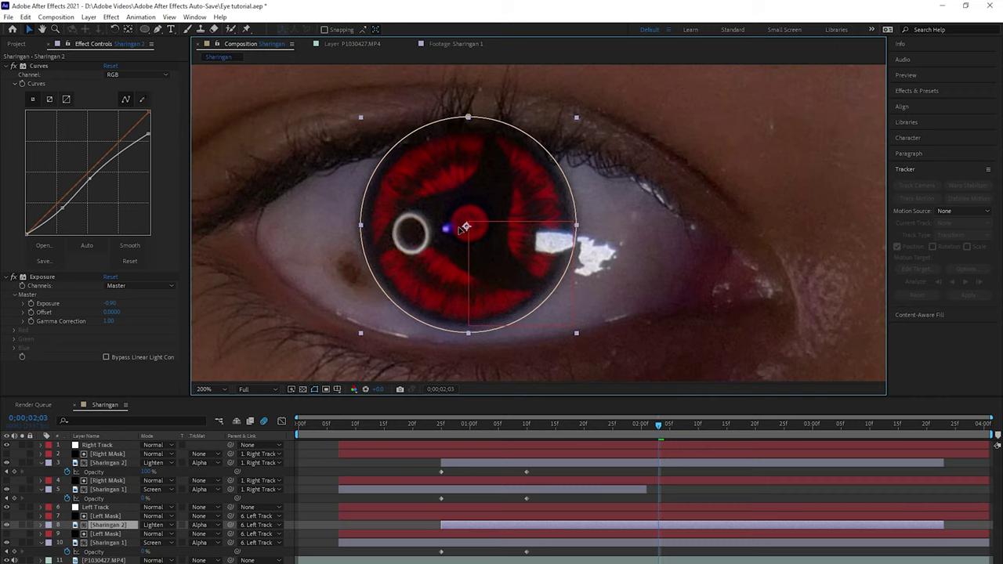
Collapse the opacity keyframes shown under the Sharingan layers in the timeline
left_click(774, 232)
scroll(775, 232, "down", 4)
left_click_drag(753, 245, 618, 260)
left_click(310, 518)
key("u")
key("u")
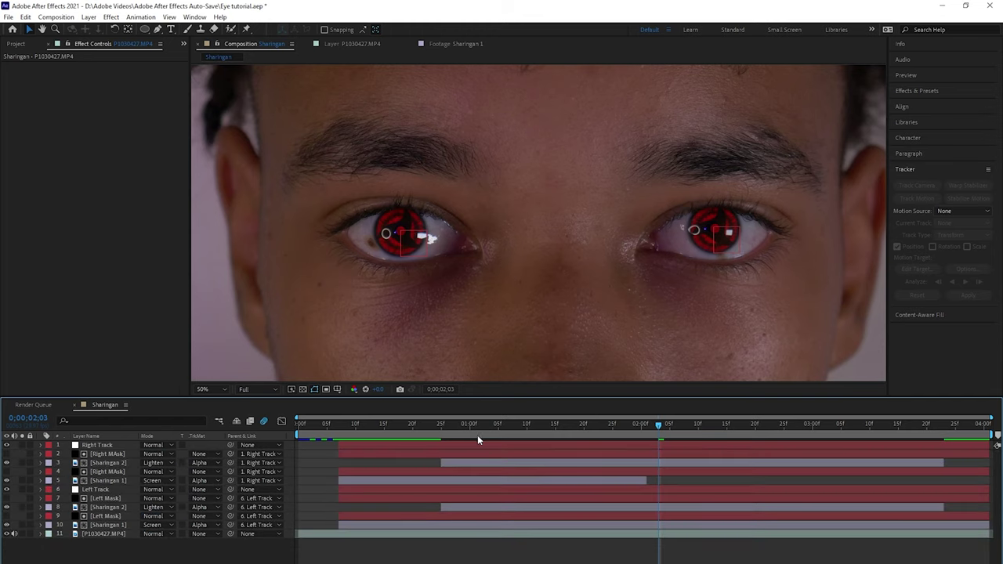
Extend the out points of both Sharingan 2 layers to the end of the composition
left_click(224, 389)
left_click(215, 397)
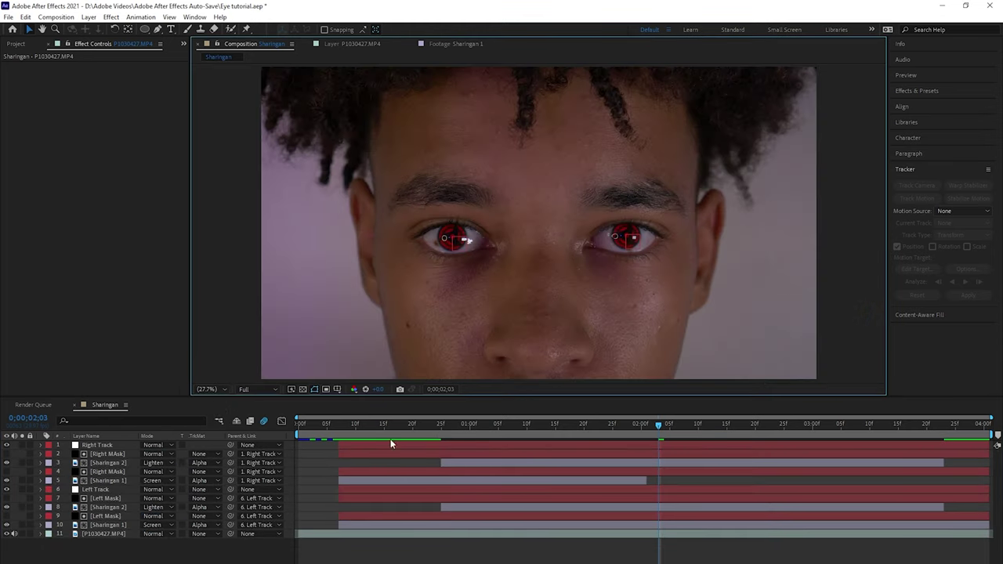
left_click_drag(942, 507, 990, 508)
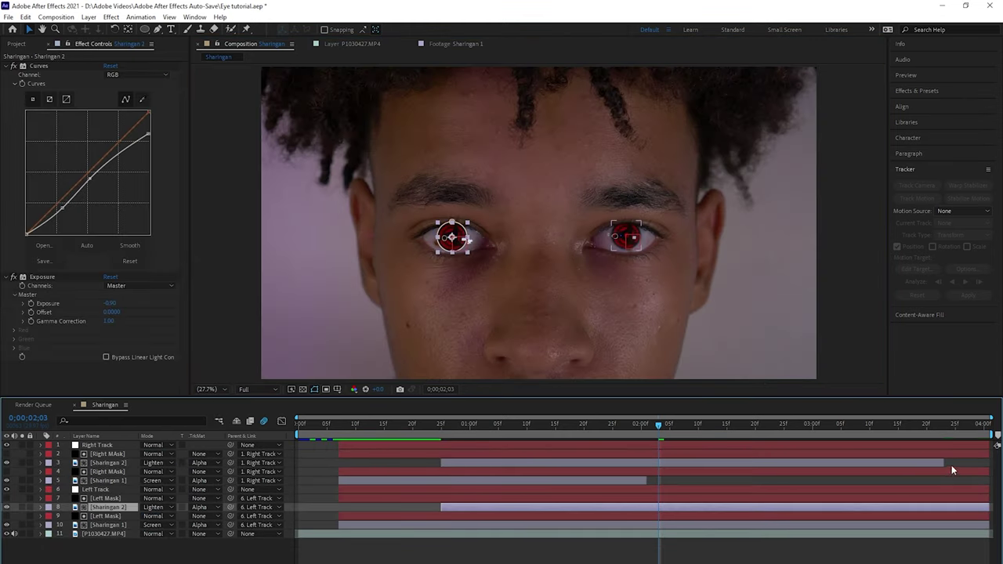
left_click_drag(944, 463, 991, 462)
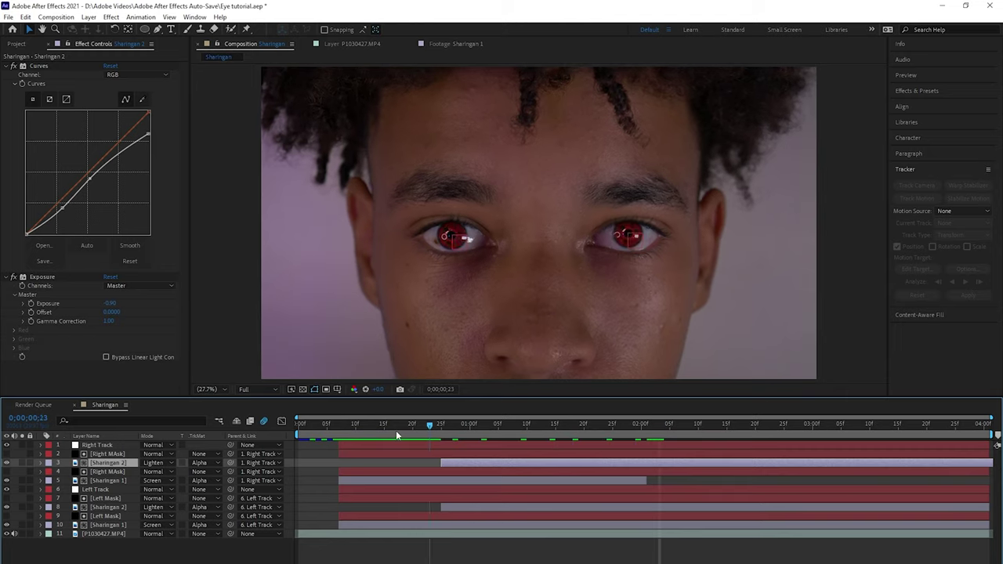
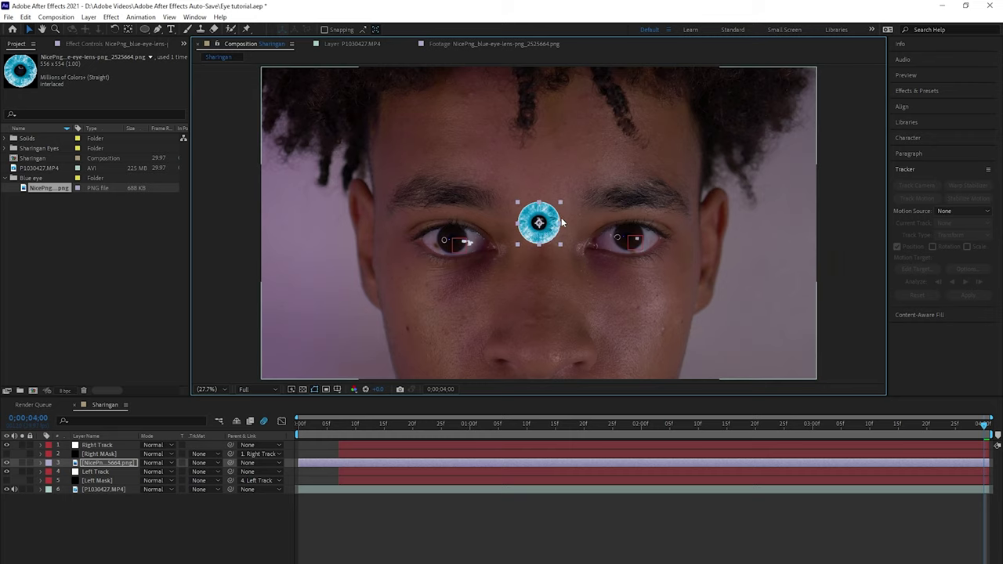
Position the blue eye image over the right-hand eye, centered on its pupil
left_click_drag(642, 236, 468, 215)
left_click_drag(383, 218, 536, 241)
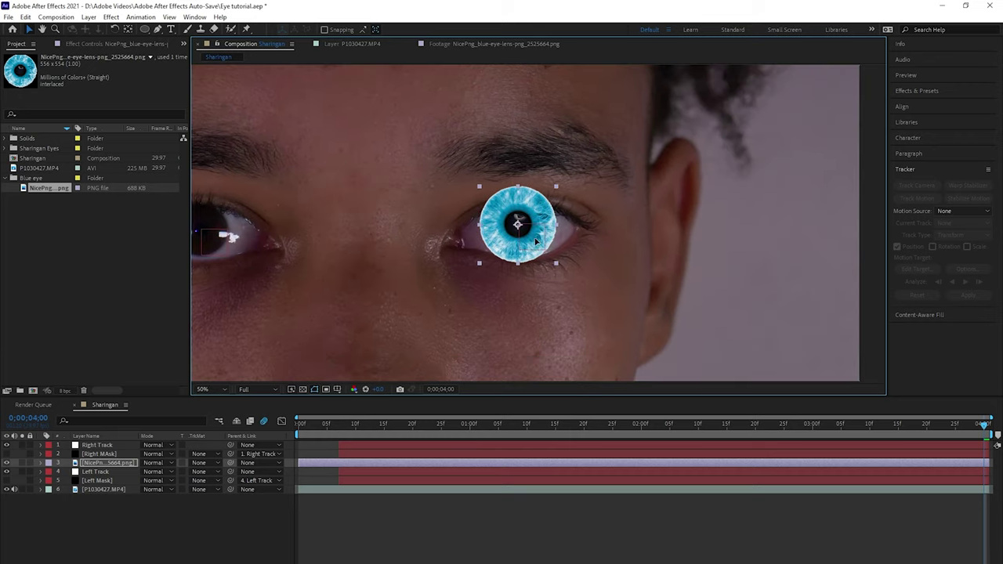
scroll(556, 225, "up", 3)
mouse_move(512, 170)
left_mouse_down()
mouse_move(534, 187)
mouse_move(516, 167)
left_mouse_up()
mouse_move(590, 231)
left_mouse_down()
mouse_move(536, 227)
mouse_move(575, 220)
mouse_move(535, 203)
mouse_move(575, 230)
left_mouse_up()
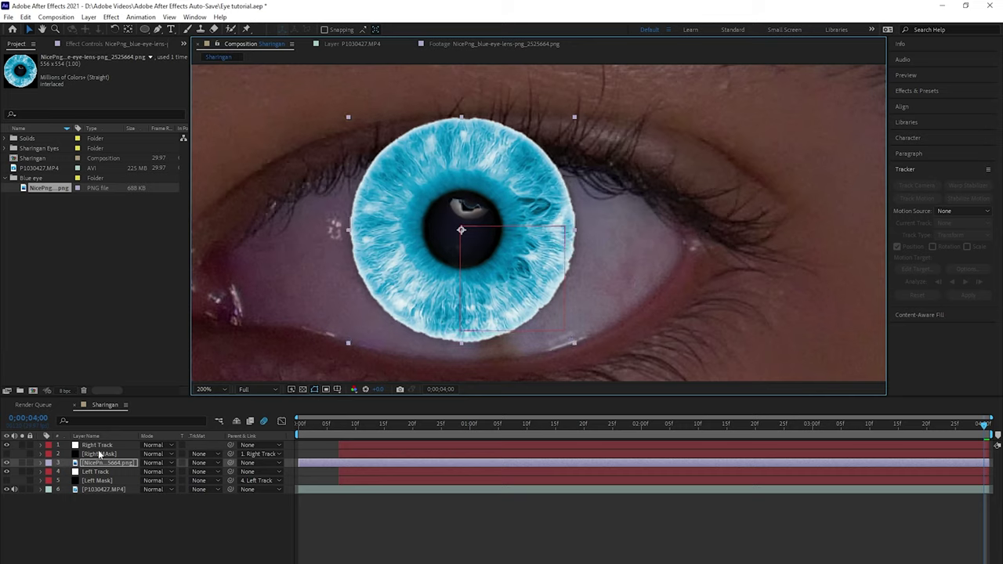
Set the blue eye layer's track matte to Alpha Matte "[Right MAsk]"
left_click(203, 464)
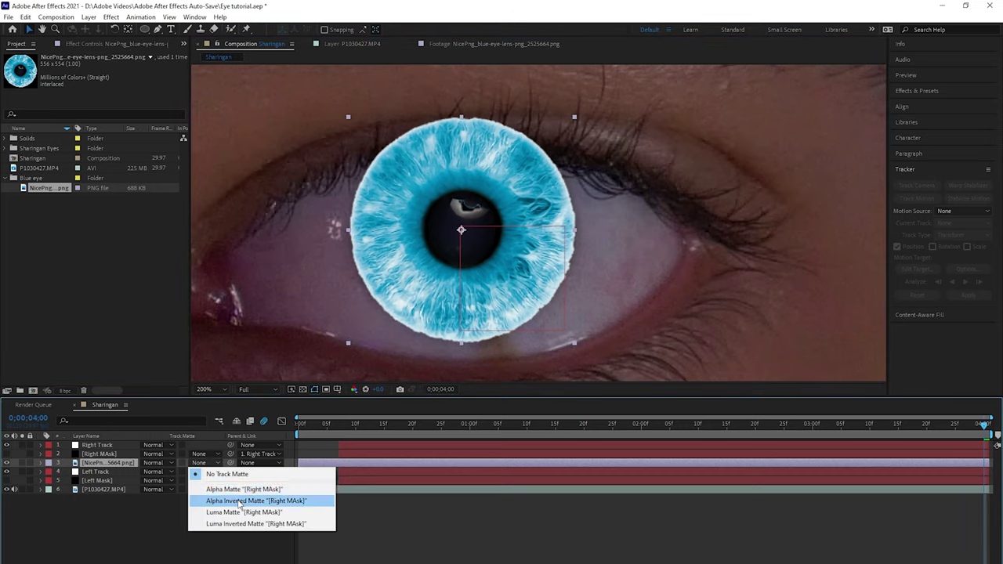
left_click(238, 490)
scroll(364, 289, "down", 1)
scroll(364, 289, "up", 1)
Set Right MAsk's mask expansion to -7 pixels and collapse its mask properties
left_click(108, 454)
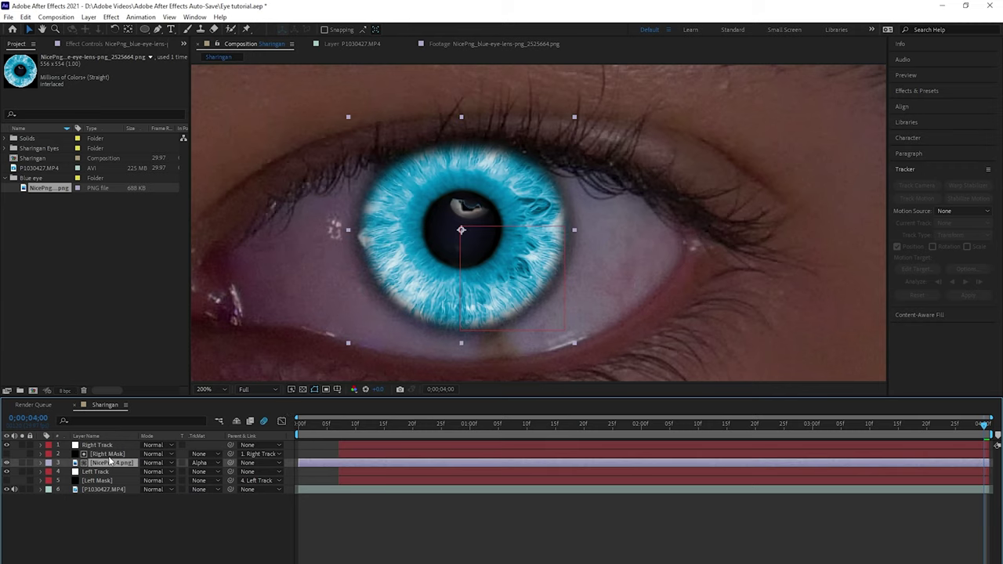
key("m")
key("m")
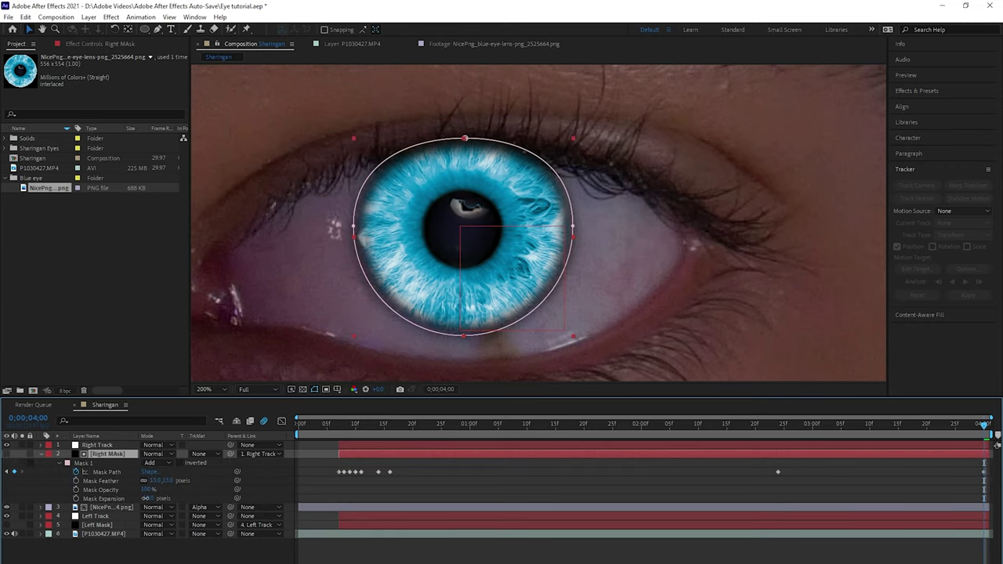
left_click_drag(145, 499, 148, 499)
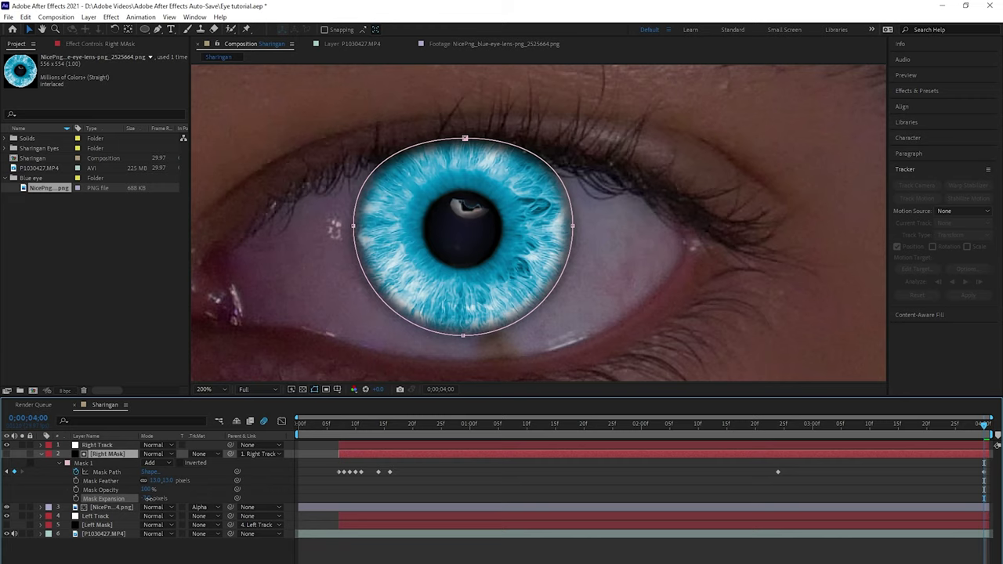
left_click(123, 555)
scroll(411, 276, "down", 4)
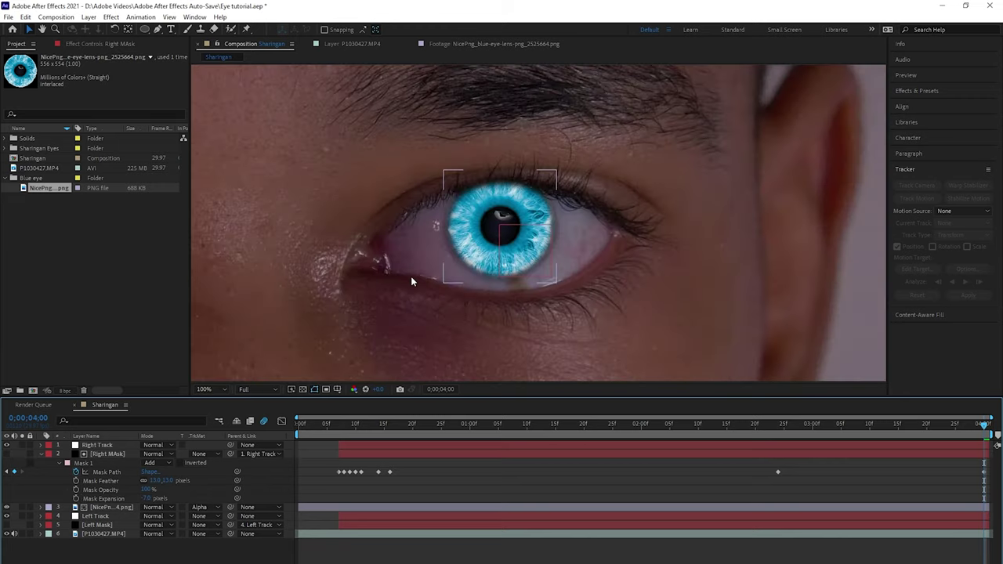
key("period")
left_click(40, 454)
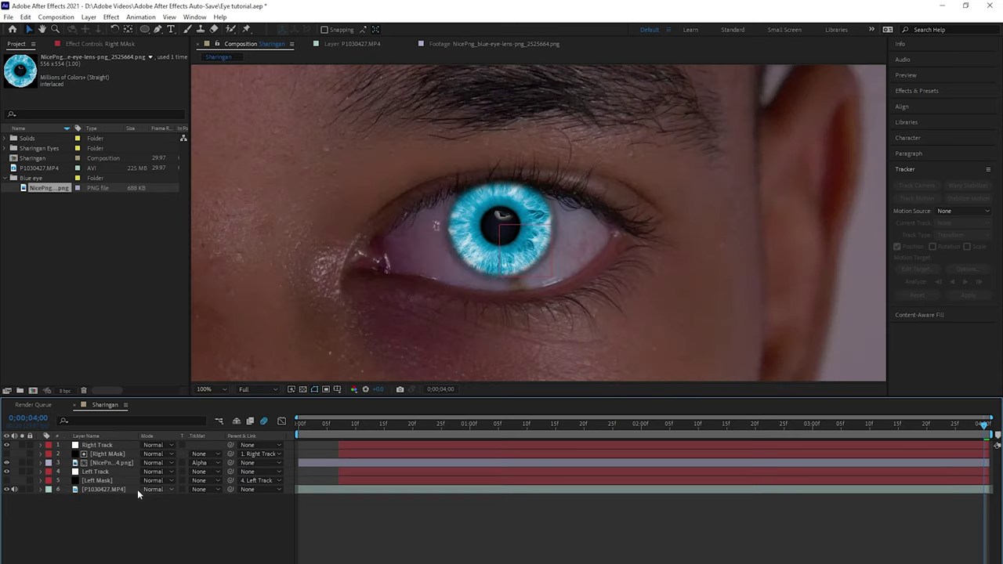
Parent the blue eye layer to Right Track
left_click(111, 471)
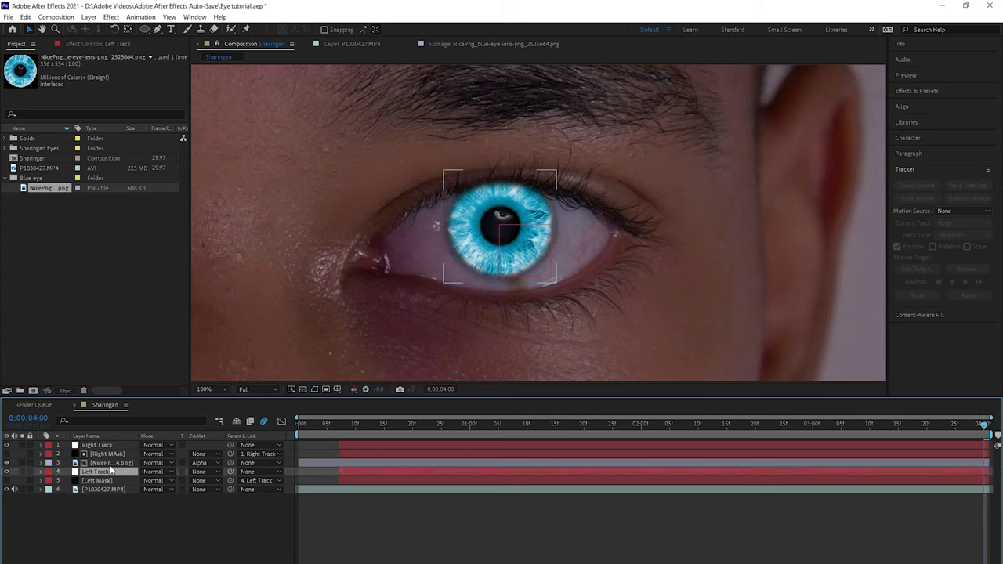
left_click(111, 463)
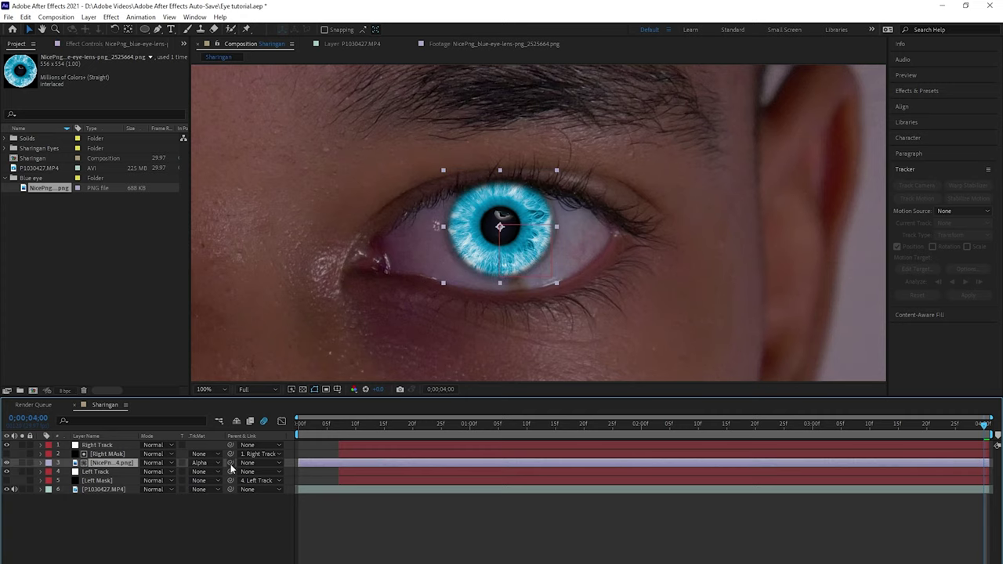
left_click_drag(230, 463, 133, 445)
Apply a Curves effect to the blue eye layer and set its blending mode to Screen
key("ctrl+space")
type("cur")
key("Return")
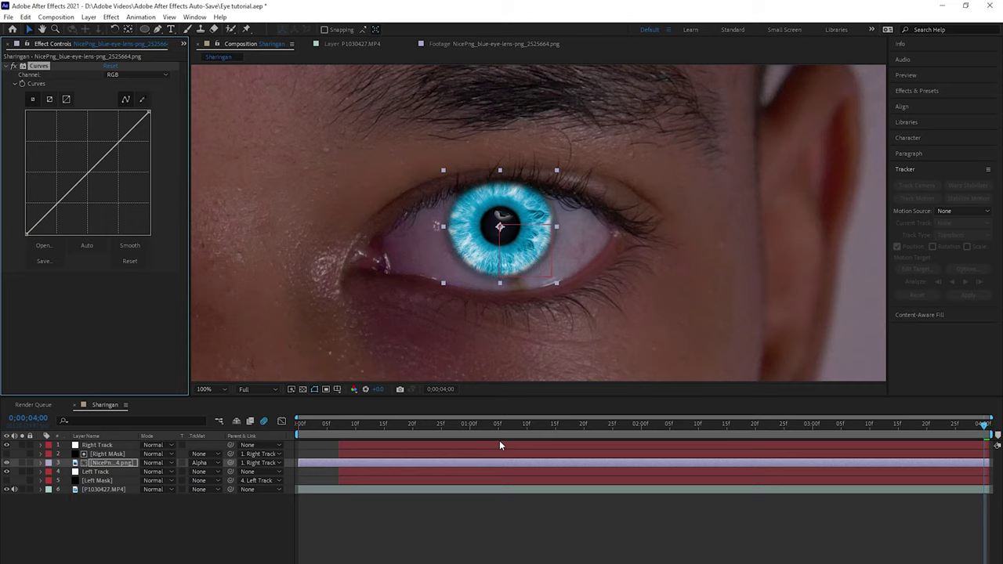
left_click(153, 463)
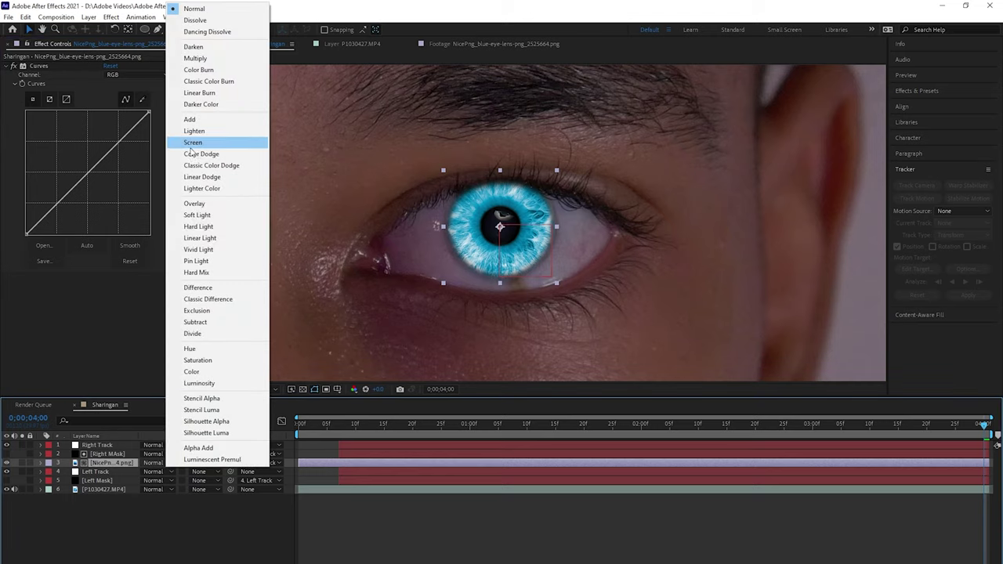
left_click(200, 139)
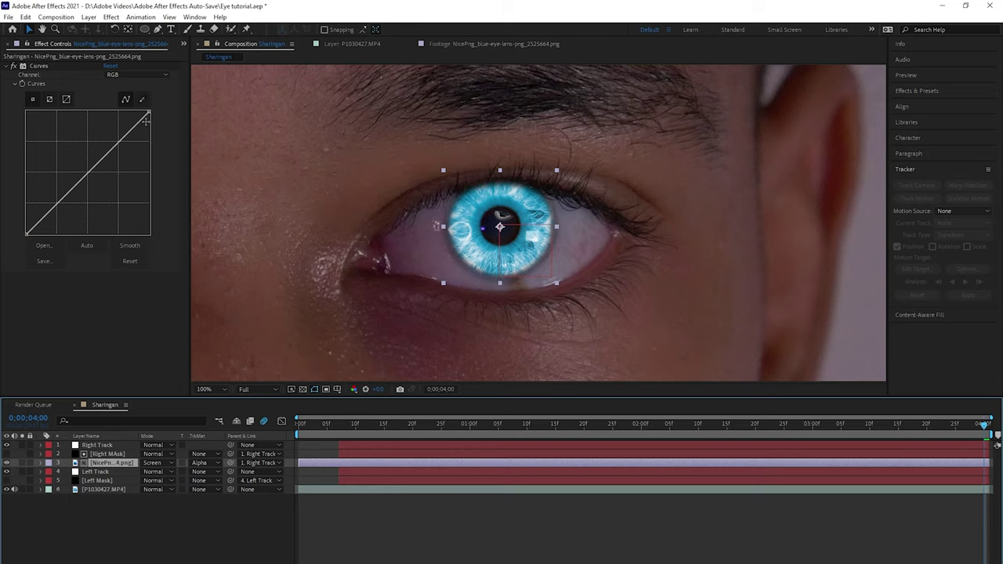
Darken the blue eye by bending the RGB curve below the diagonal and adding an Exposure effect with exposure -0.18
left_click_drag(116, 143, 124, 155)
left_click_drag(80, 204, 70, 201)
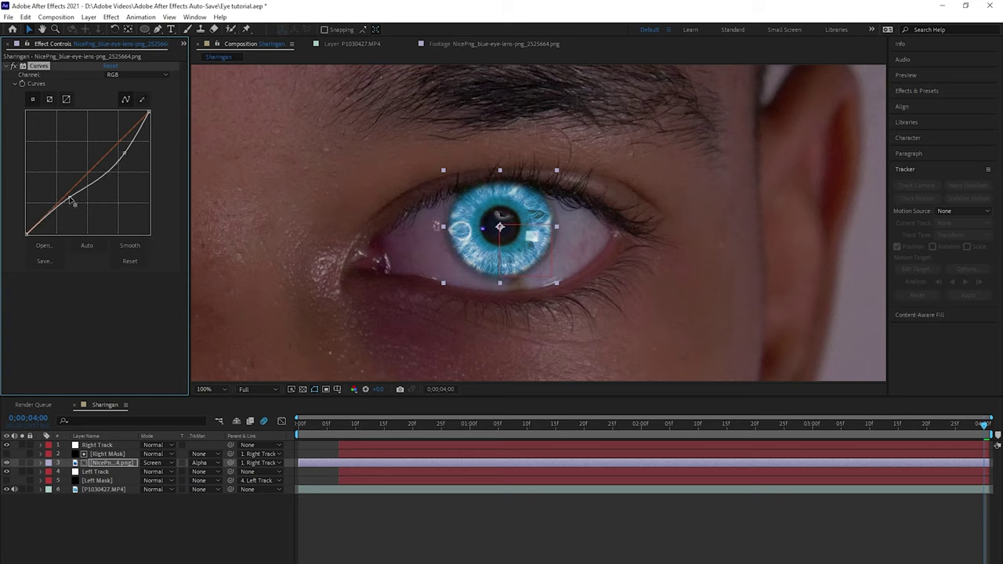
key("ctrl+space")
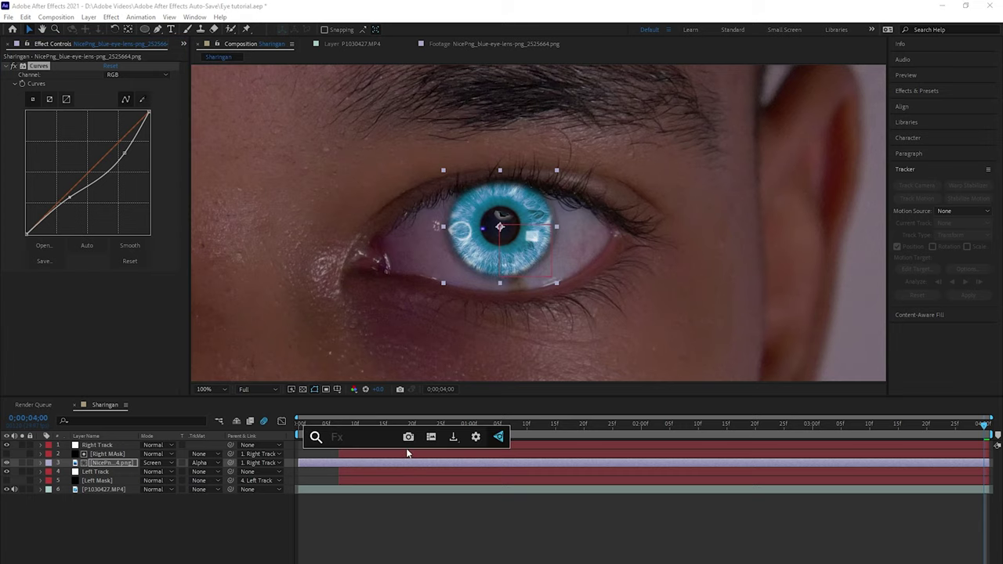
type("exp")
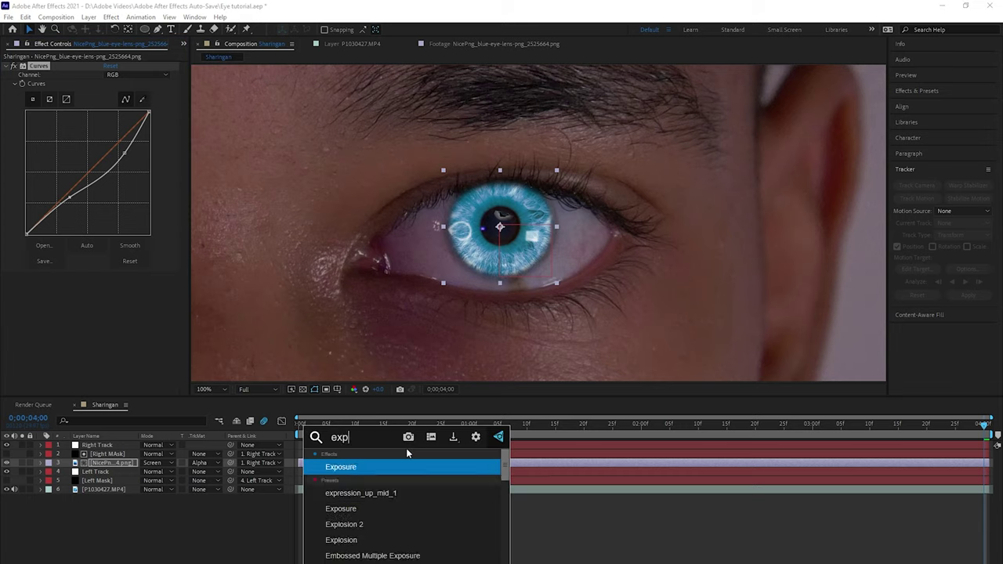
key("Return")
left_click(108, 304)
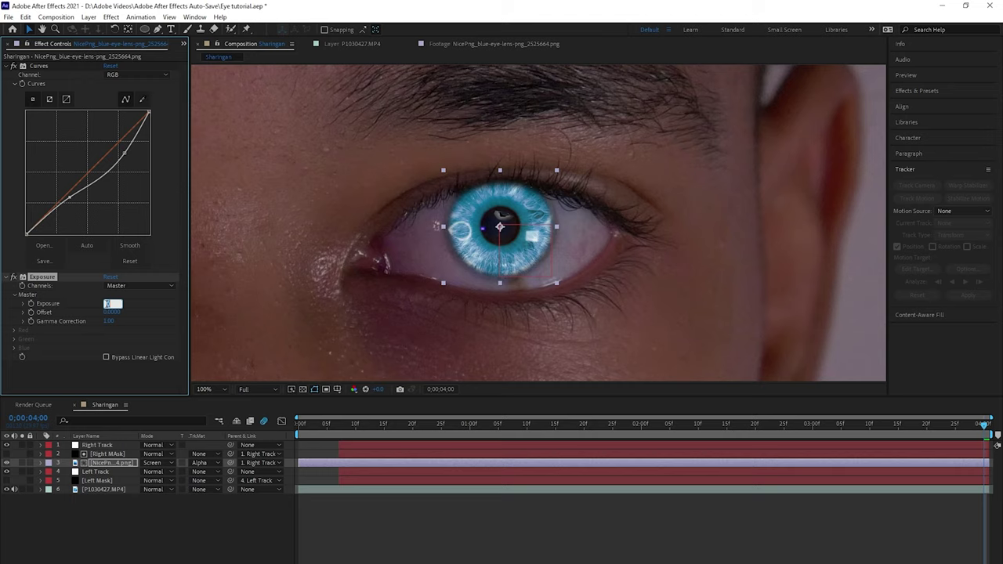
type("-.18")
key("Return")
Add Hue/Saturation to the blue eye, shift the master hue slightly toward deeper blue and raise the master saturation to 7
key("ctrl+space")
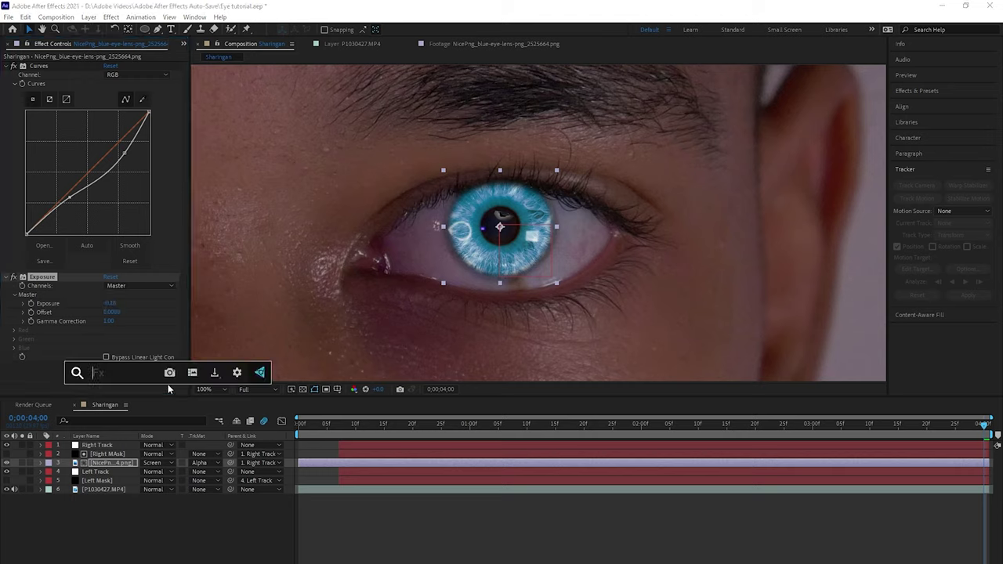
type("hue")
key("Return")
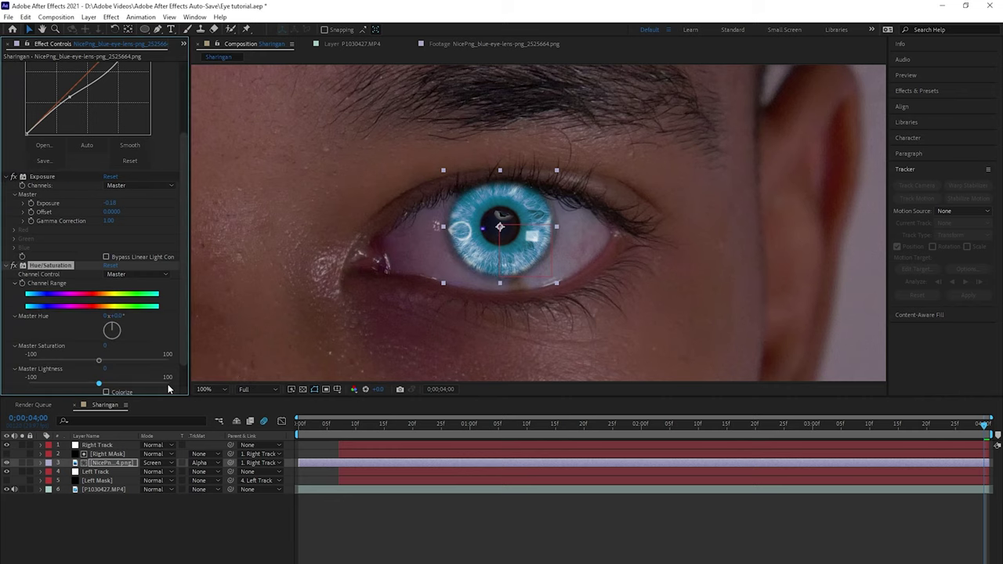
left_click_drag(113, 319, 292, 296)
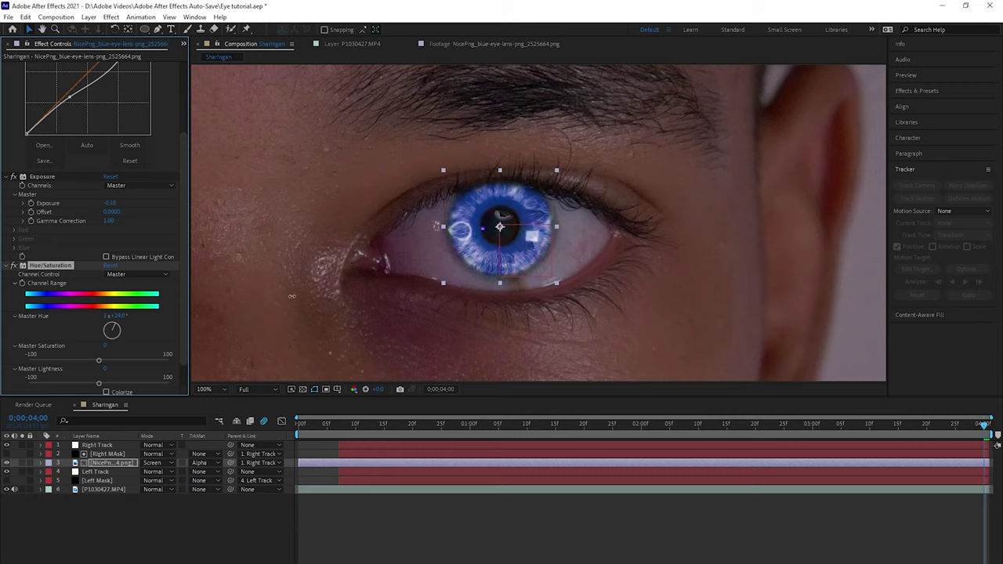
left_click_drag(292, 297, 287, 298)
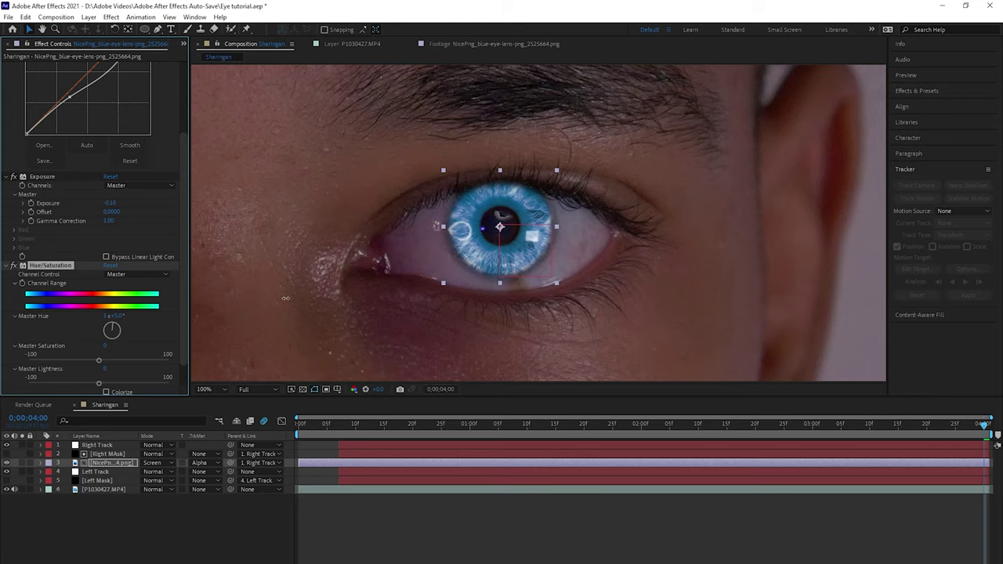
left_click_drag(286, 298, 287, 297)
left_click_drag(101, 362, 107, 362)
Add a Photo Filter effect to the blue eye with the Deep Blue filter at 80% density
key("ctrl+space")
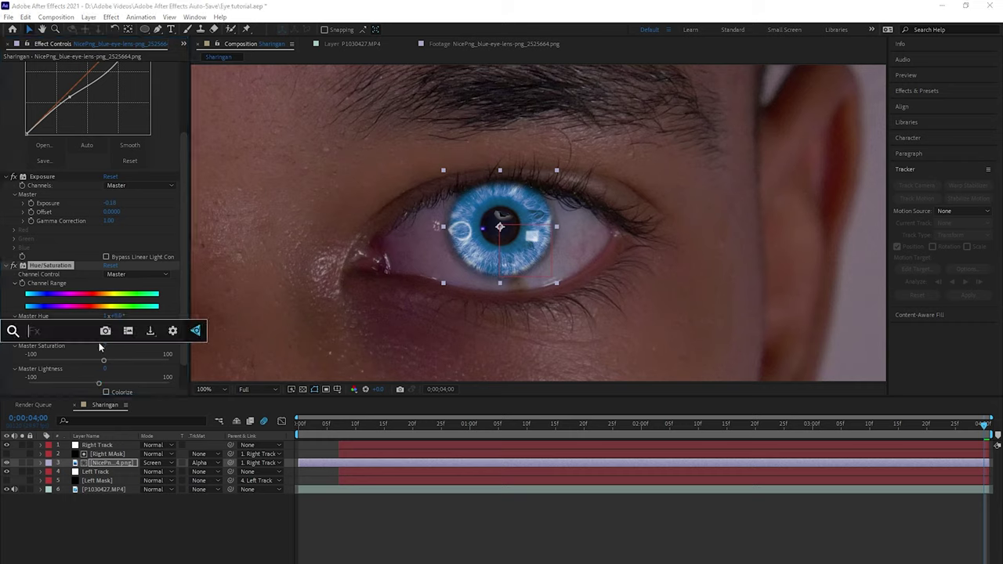
type("pho")
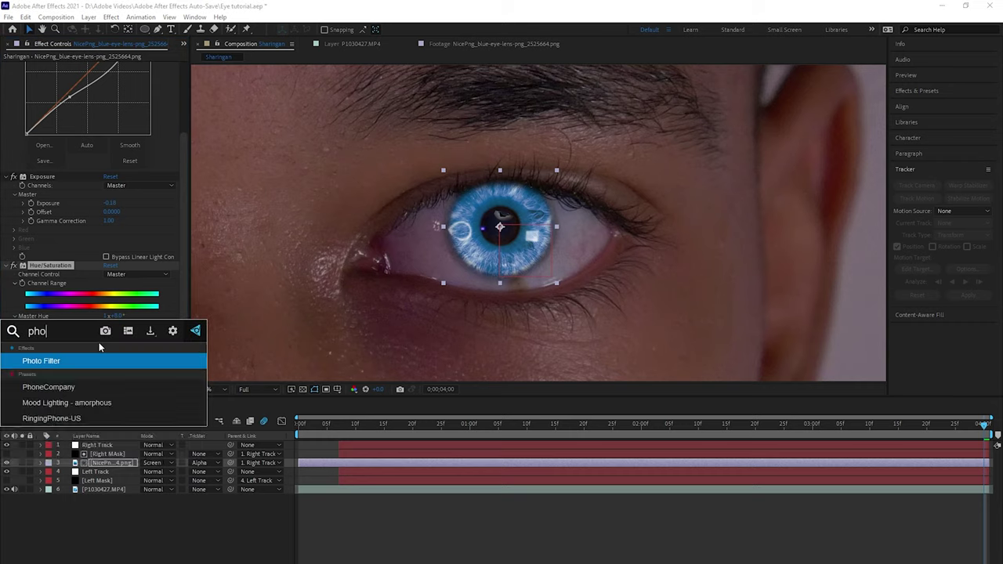
key("Return")
left_click(132, 367)
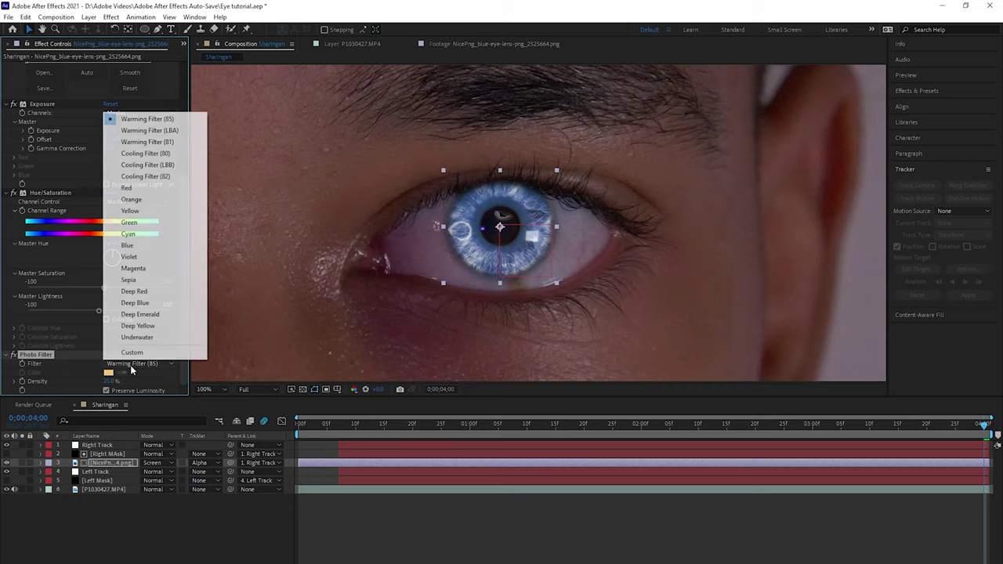
left_click(153, 307)
left_click_drag(114, 382, 146, 379)
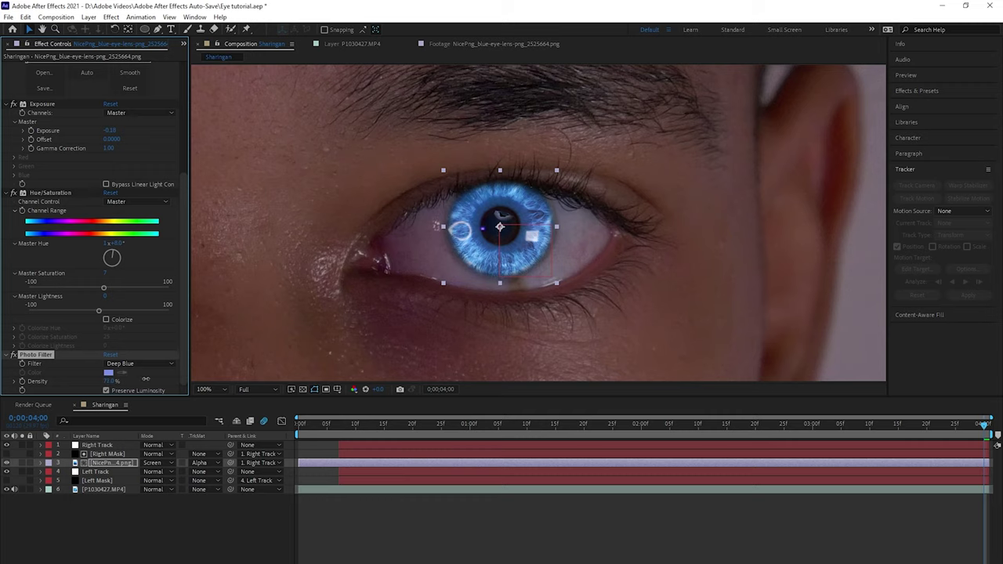
left_click(114, 382)
type("80")
key("Return")
Create an adjustment layer and place it directly below the blue eye layer
left_click(363, 318)
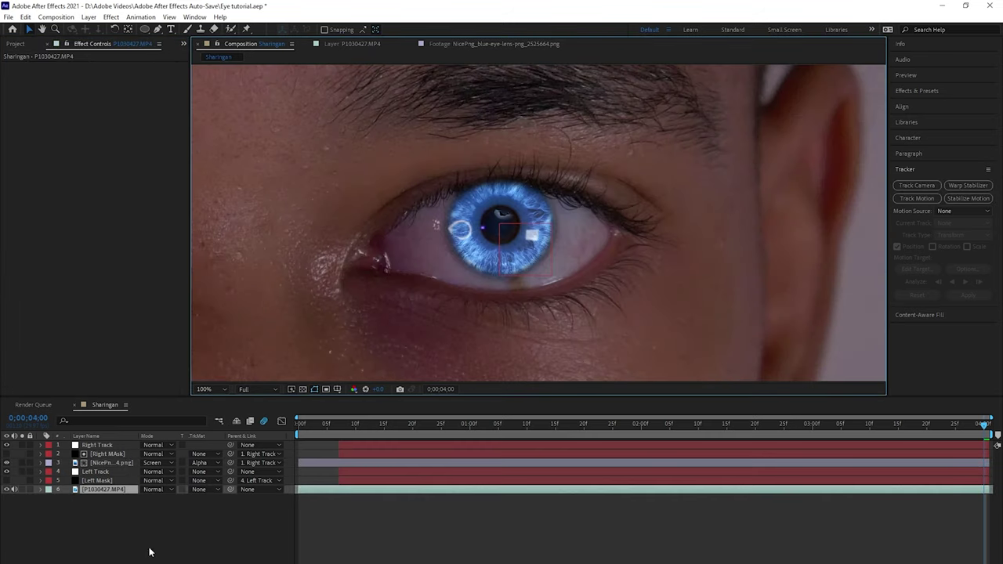
right_click(151, 553)
mouse_move(219, 423)
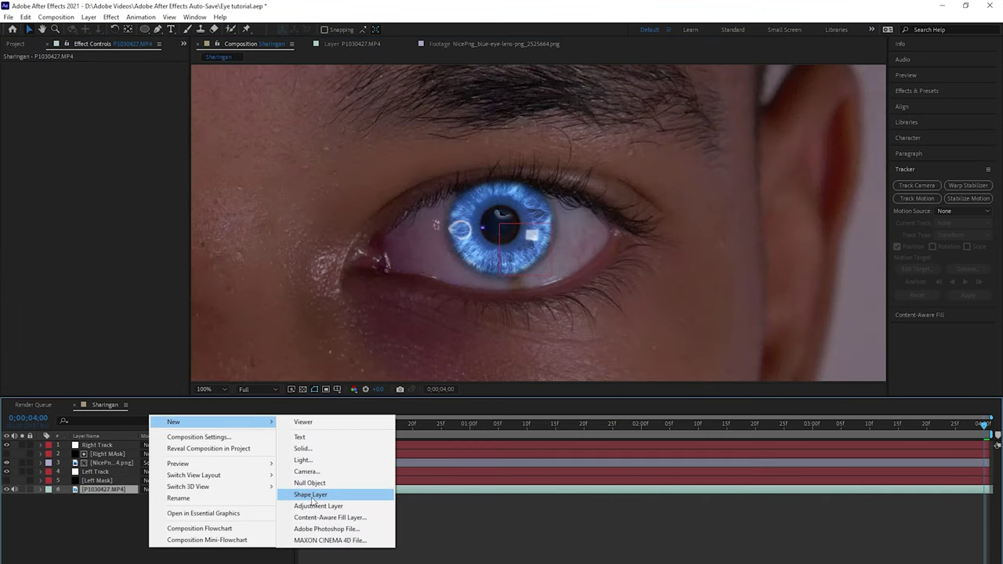
left_click(315, 505)
left_click_drag(124, 489, 114, 470)
Trim the starts of the blue eye and adjustment layers to match the track layers, and parent the adjustment layer to Right Track
left_click(327, 462)
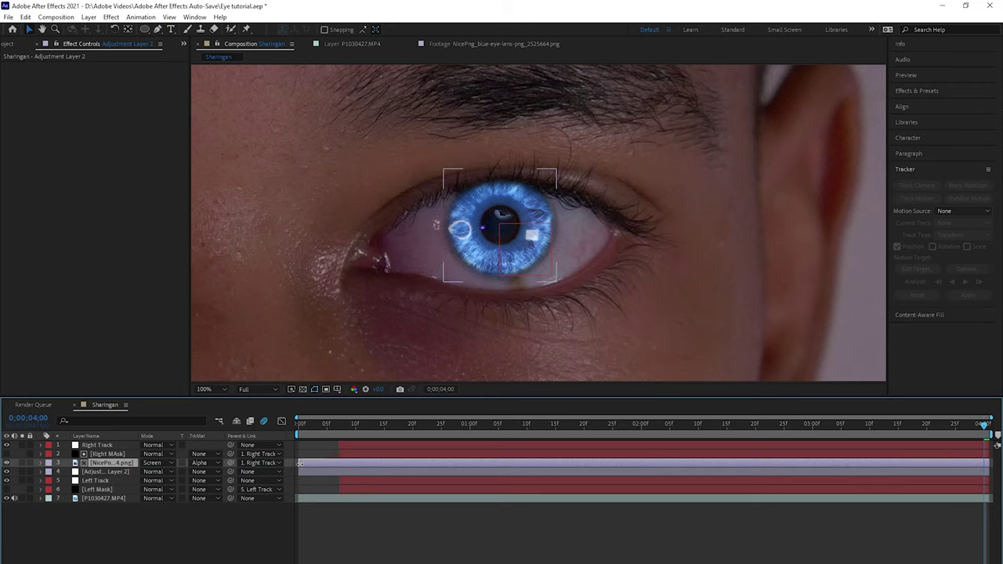
left_click_drag(300, 472, 339, 470)
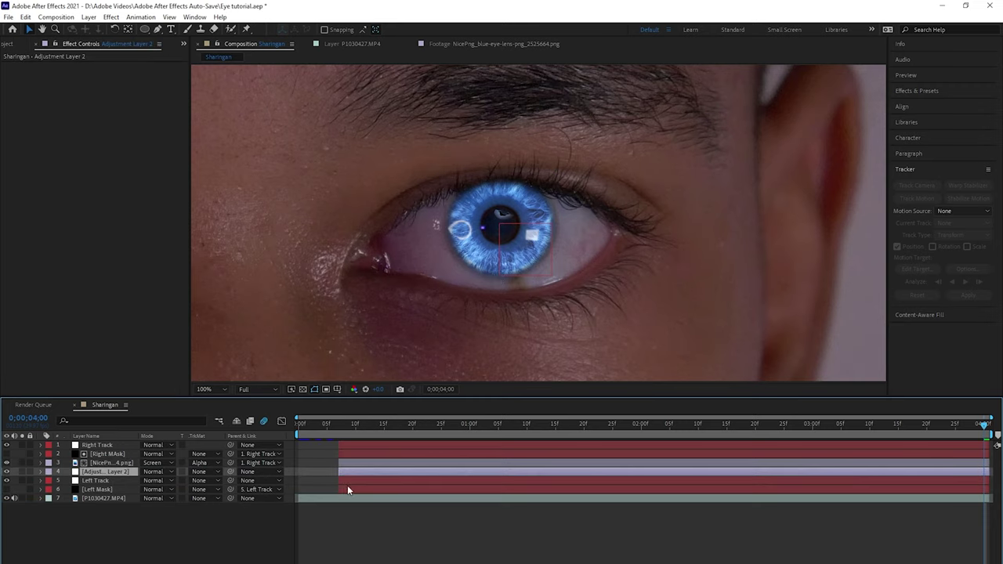
left_click_drag(229, 471, 113, 446)
Draw a closed, curved Pen mask around the whole right-hand eye opening on the adjustment layer
key("comma")
key("comma")
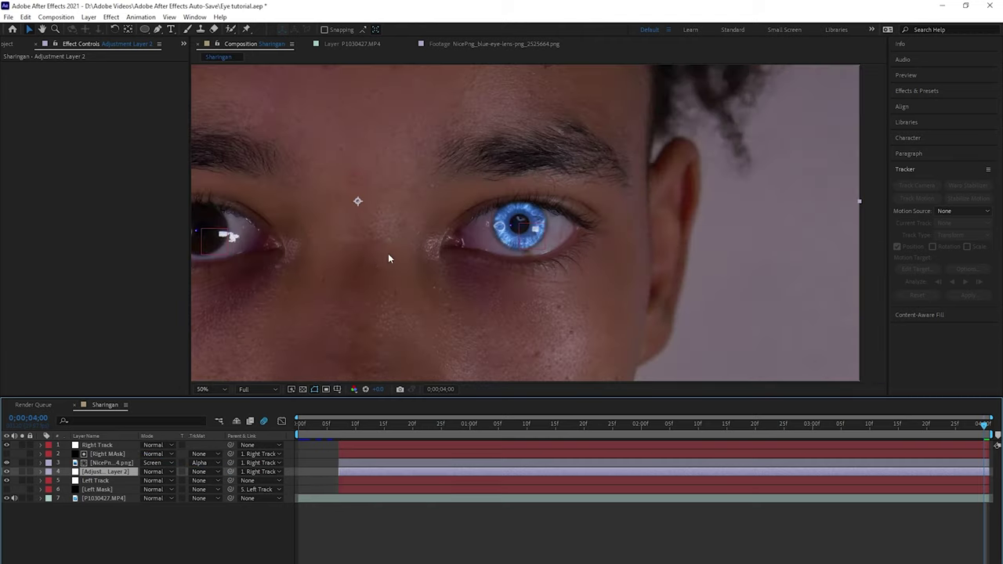
key("g")
left_click(450, 243)
left_click_drag(520, 196, 578, 195)
left_click(585, 226)
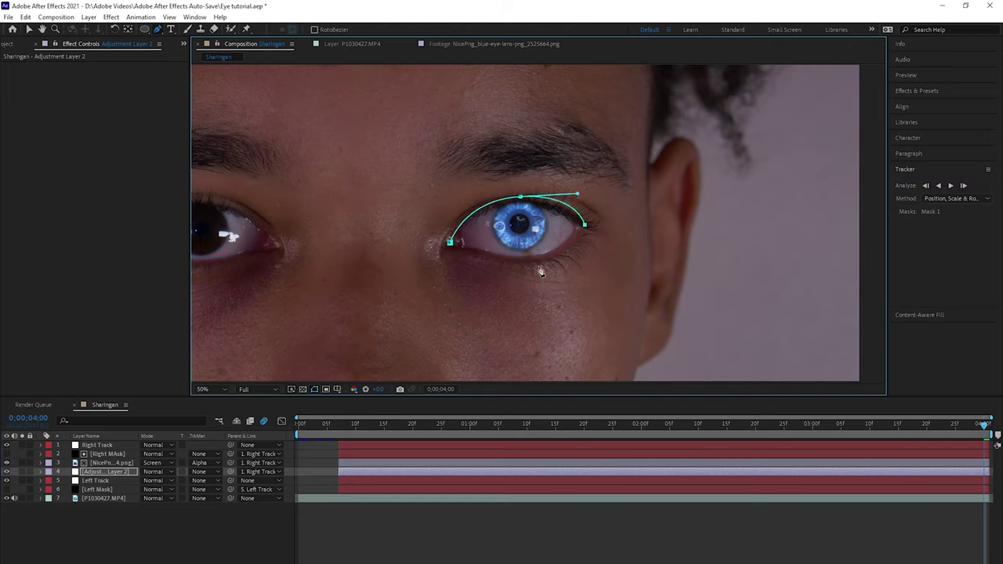
left_click_drag(538, 267, 503, 268)
left_click_drag(450, 244, 451, 259)
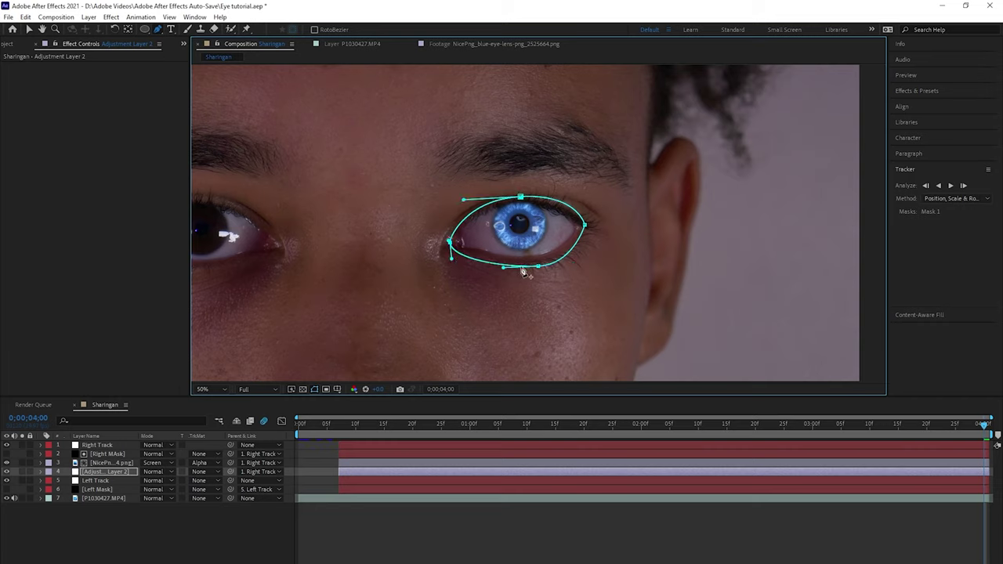
Apply a Curves effect to the masked adjustment layer and set its blending mode to Add
key("ctrl+space")
type("cu")
key("Return")
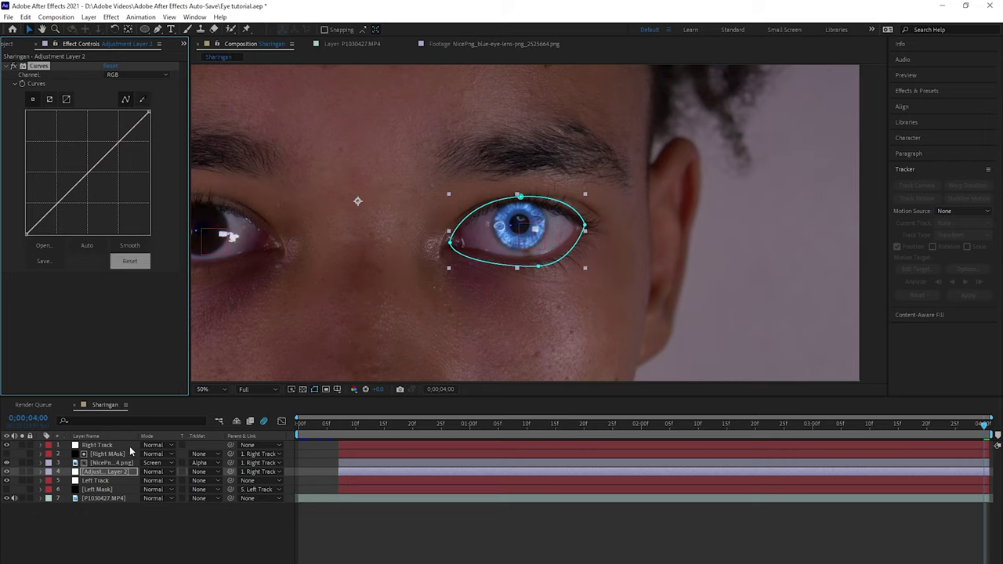
left_click(93, 472)
left_click(160, 474)
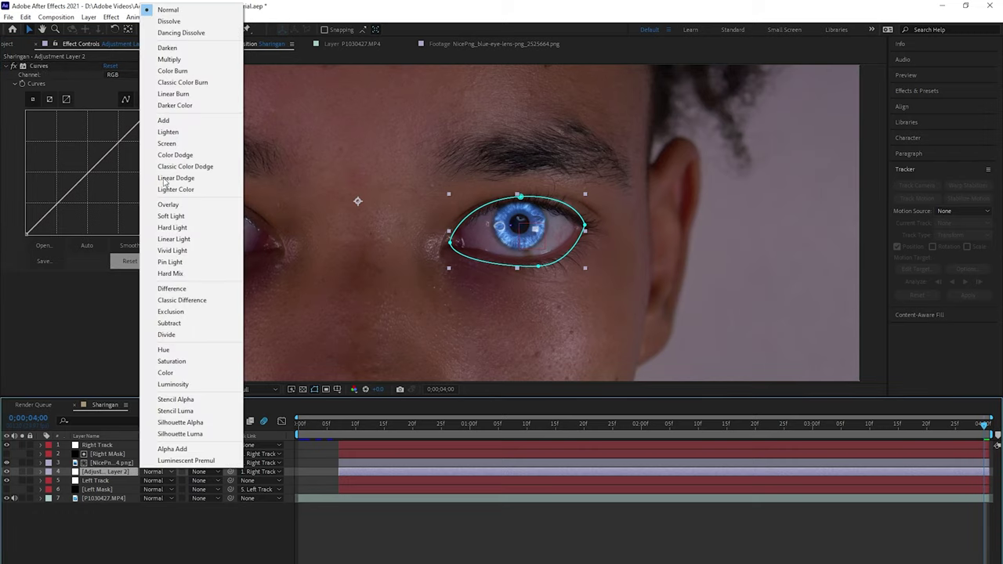
left_click(182, 121)
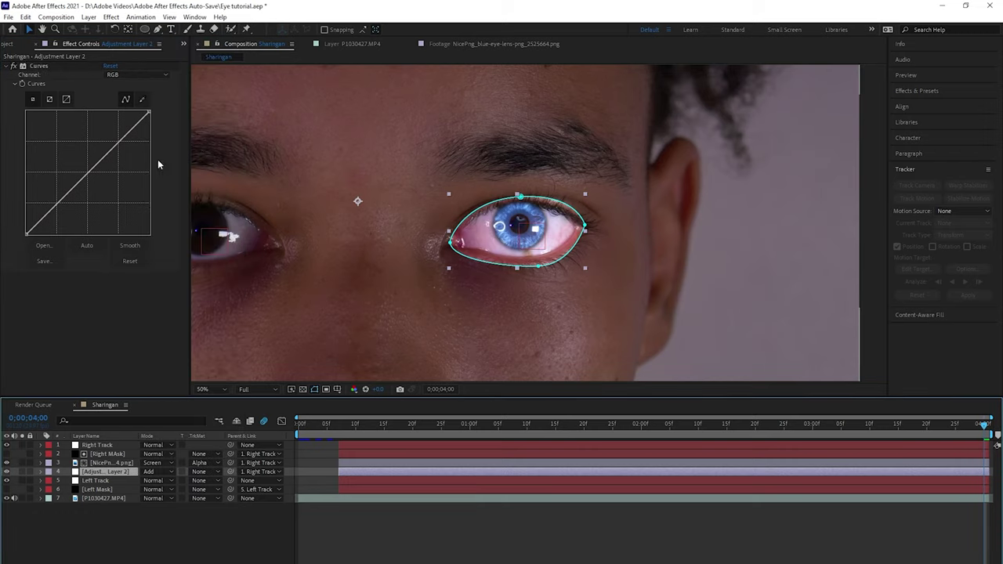
Shift the blue curve's white point to about mid-input and raise the green curve's midtones slightly in the adjustment layer's Curves effect
left_click(145, 75)
left_click(149, 119)
left_click_drag(151, 116, 87, 110)
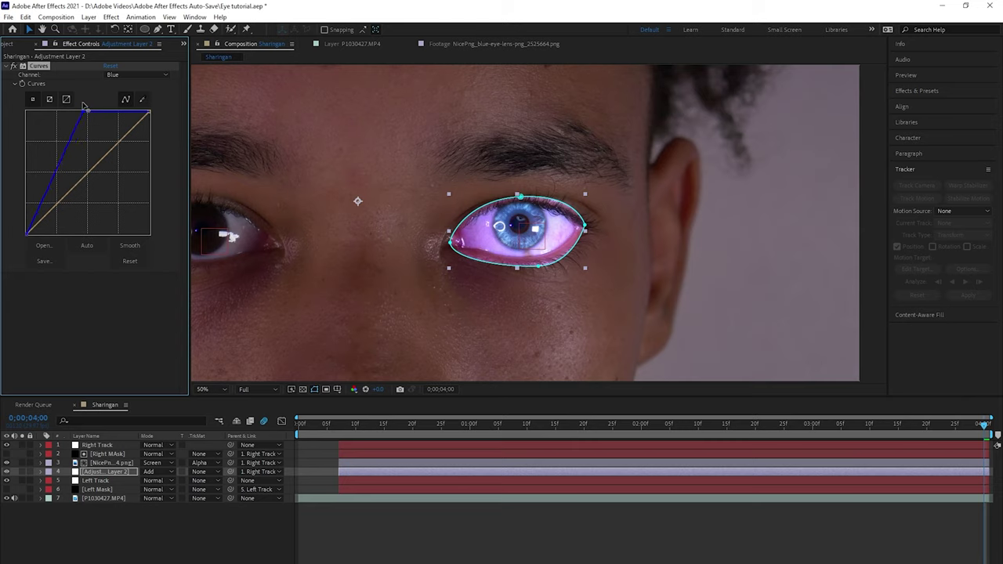
left_click(142, 75)
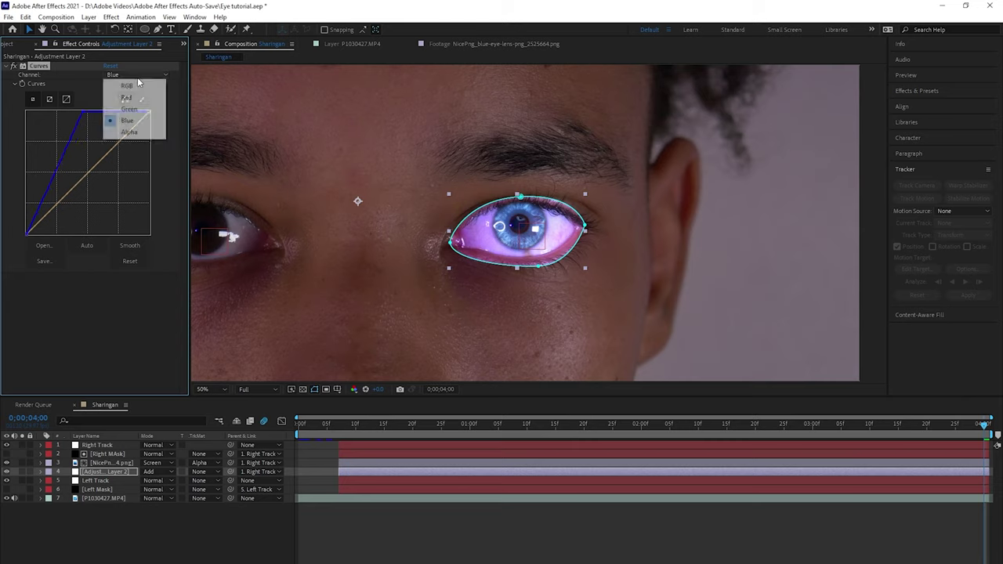
left_click(130, 107)
left_click_drag(96, 162, 91, 160)
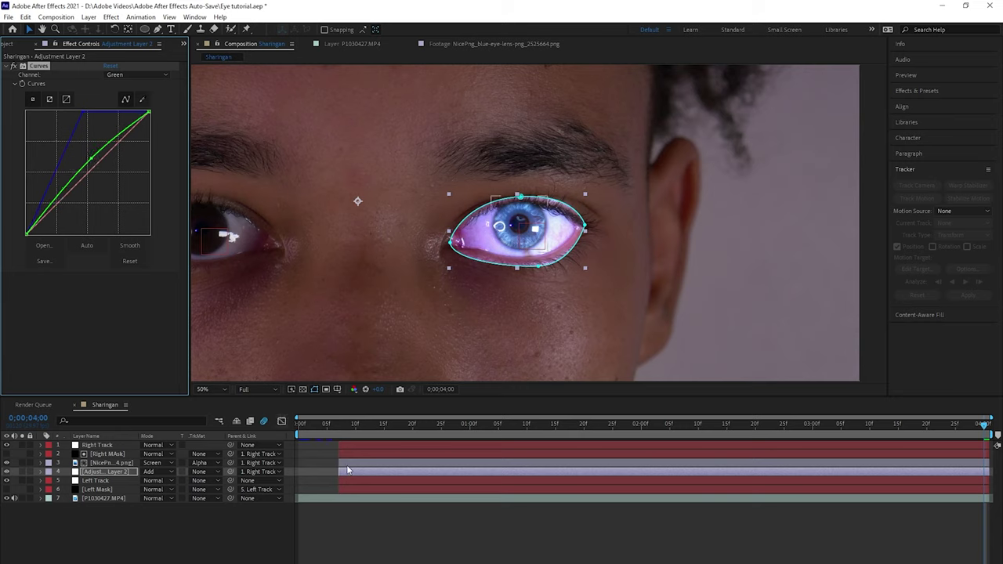
Add a second Curves effect to the adjustment layer, strongly raising the blue channel and lowering the red channel
key("ctrl+space")
type("cur")
key("Return")
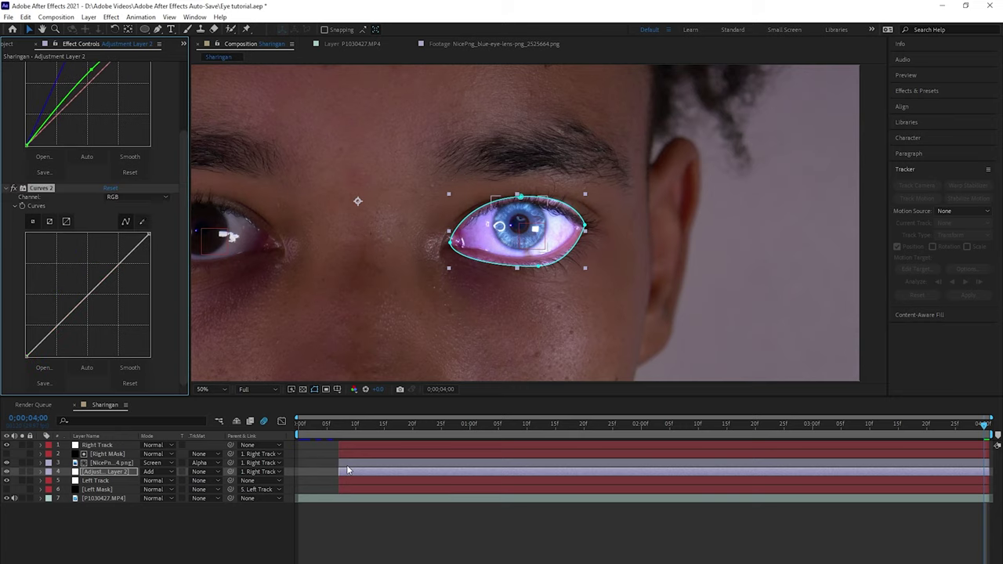
left_click(114, 200)
left_click(119, 246)
left_click_drag(81, 290, 64, 281)
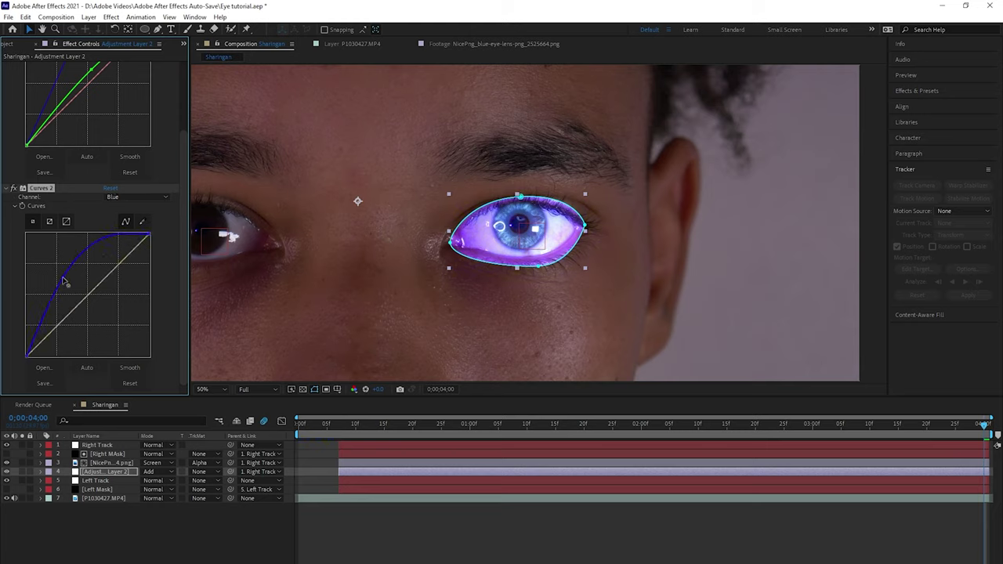
left_click(125, 197)
left_click(126, 219)
left_click_drag(90, 293, 107, 310)
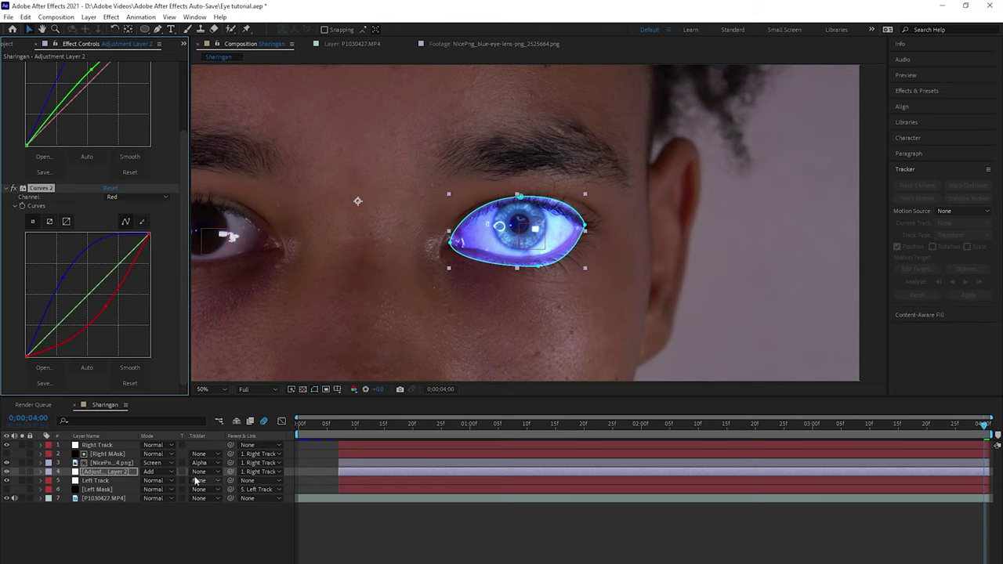
Set the adjustment layer's Mask Feather to 277 pixels
left_click(115, 473)
key("f")
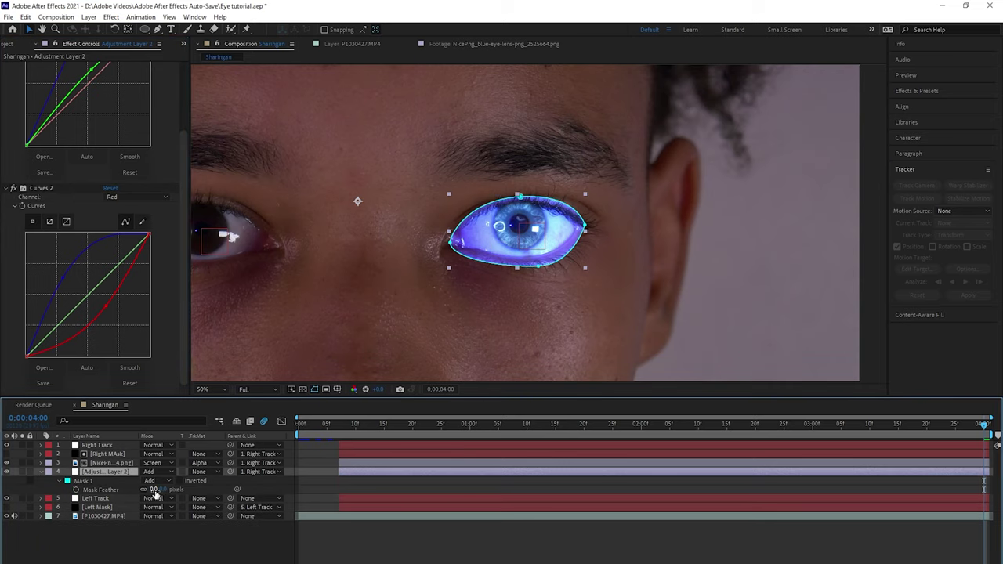
left_click_drag(155, 490, 277, 468)
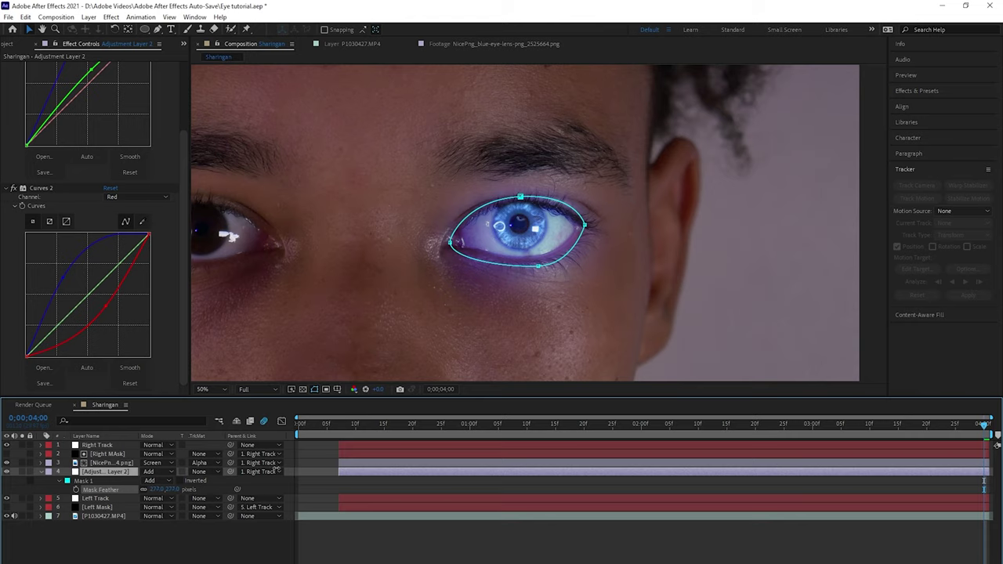
left_click_drag(276, 469, 277, 471)
left_click(359, 324)
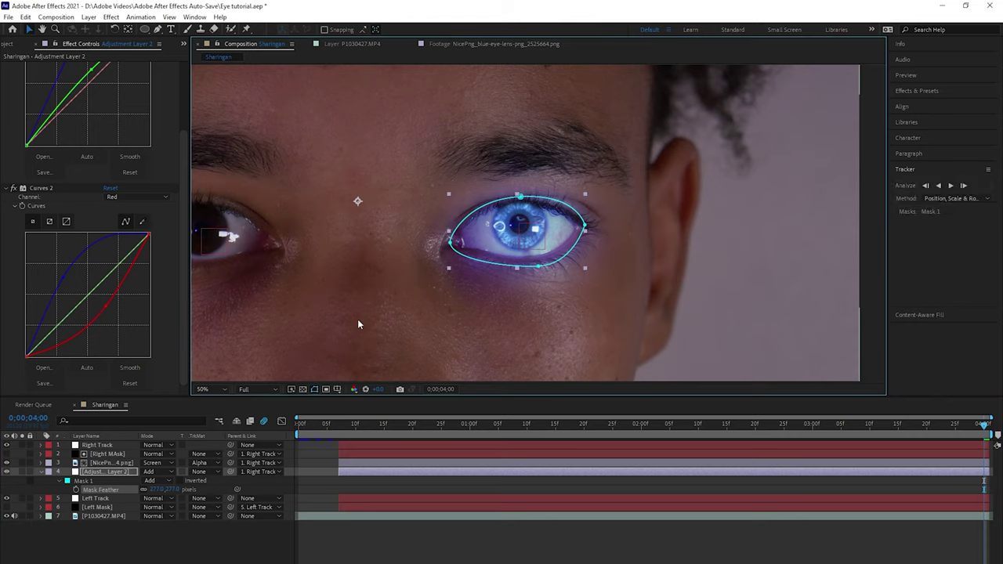
left_click(377, 314)
Set the adjustment layer's Mask Expansion to about -26 pixels and collapse its mask properties
left_click(96, 472)
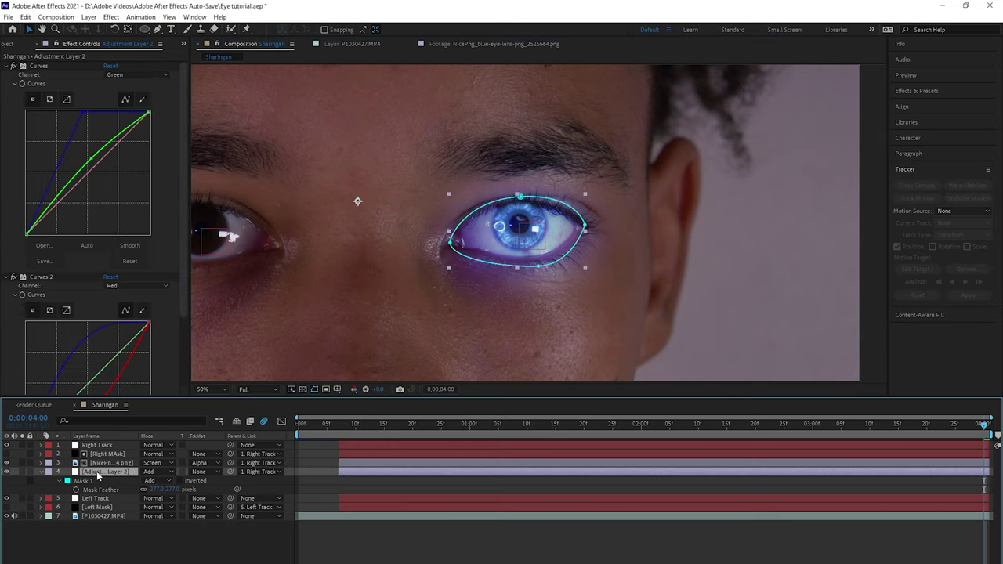
key("m")
key("m")
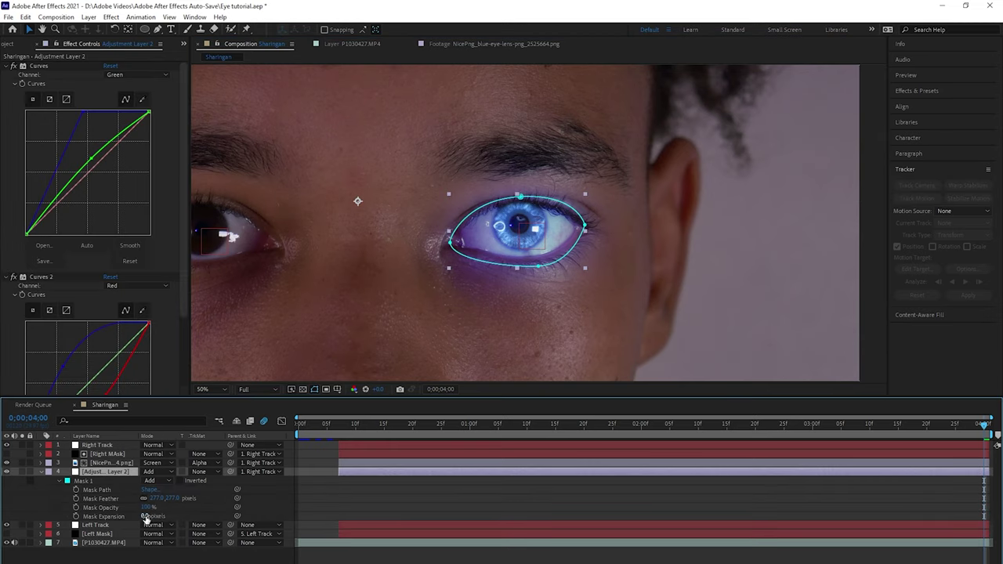
left_click_drag(145, 519, 139, 515)
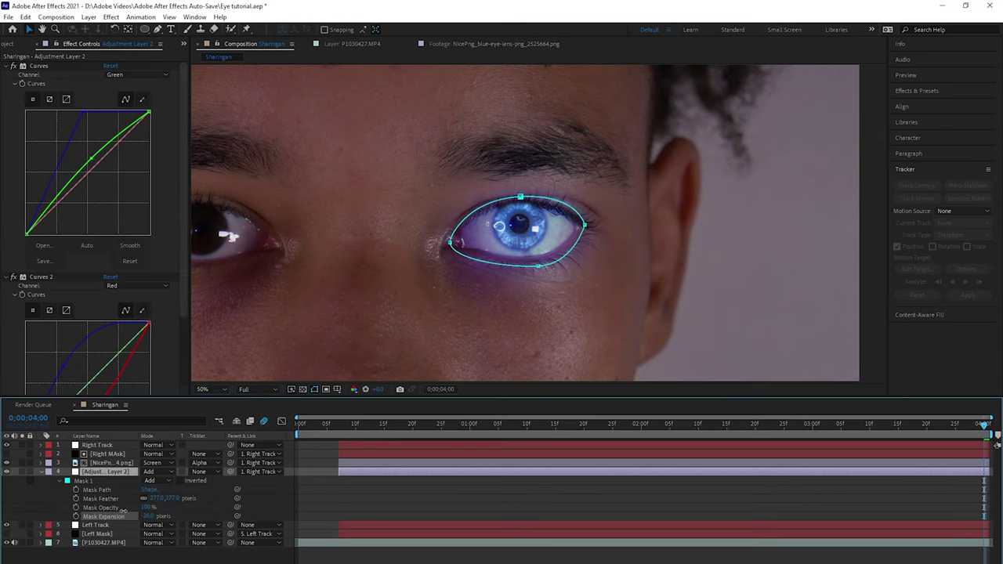
left_click(144, 551)
scroll(311, 329, "down", 2)
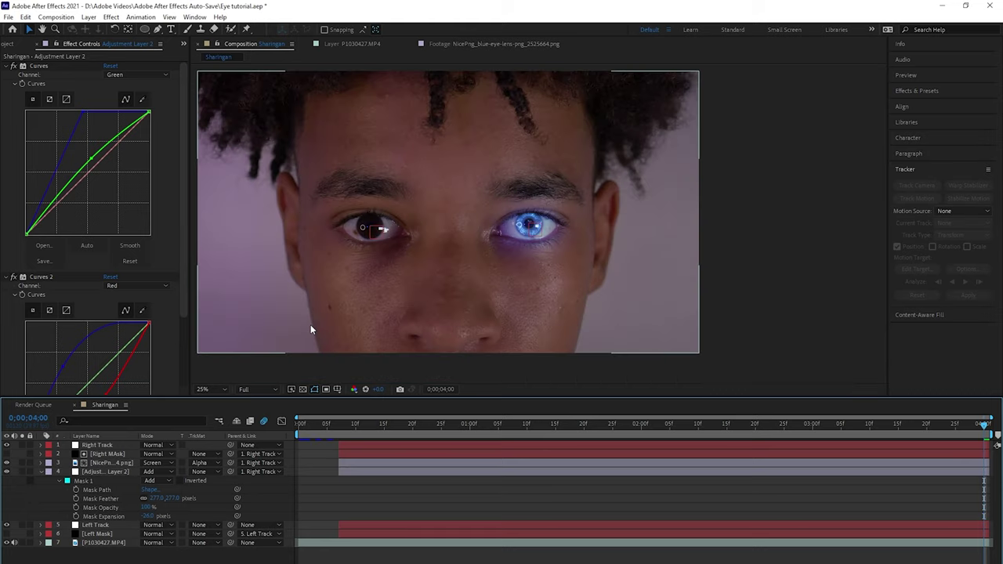
left_click(104, 479)
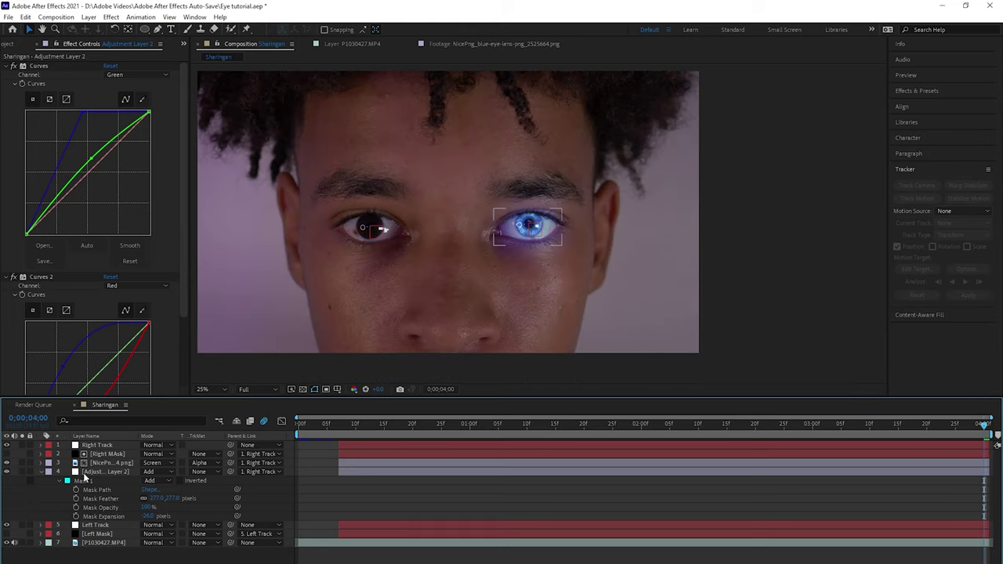
left_click(40, 474)
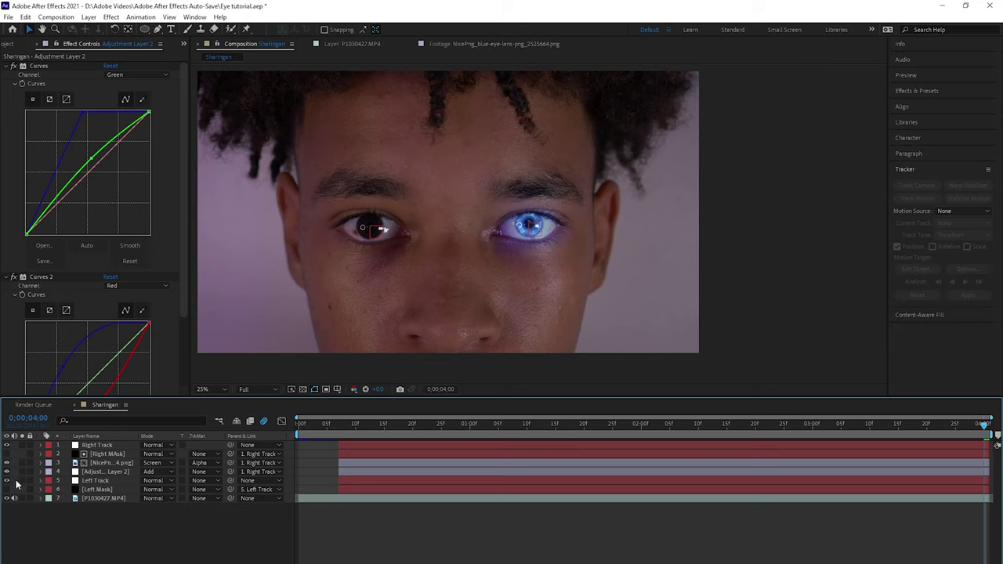
Toggle the adjustment layer's visibility to compare the right-hand eye with and without the glow
left_click(101, 477)
left_click(101, 472)
left_click(7, 473)
left_click(7, 472)
left_click(7, 473)
left_click(8, 473)
left_click(8, 472)
left_click(8, 473)
left_click(78, 511)
left_click(110, 473)
left_click(122, 466, "ctrl")
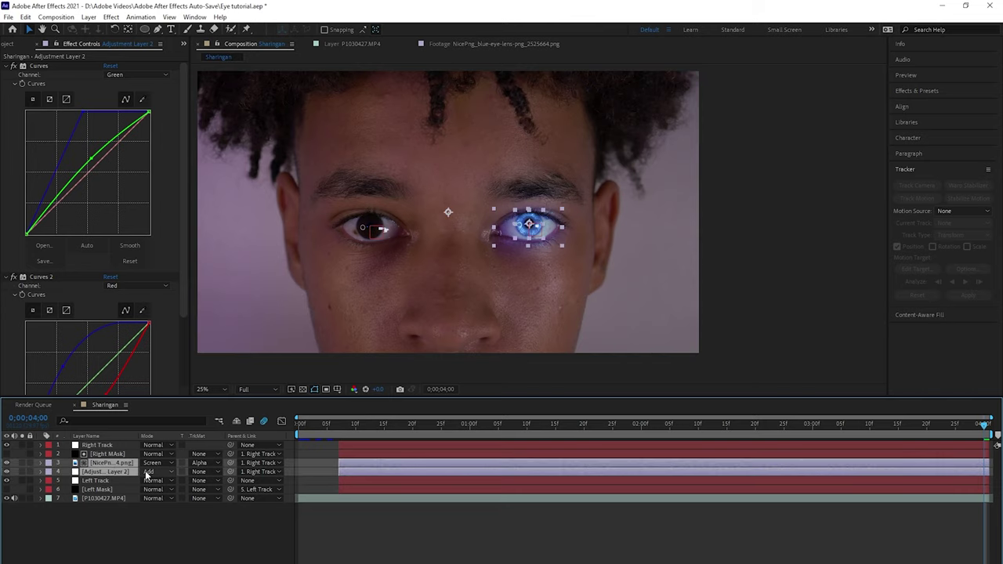
key("ctrl+d")
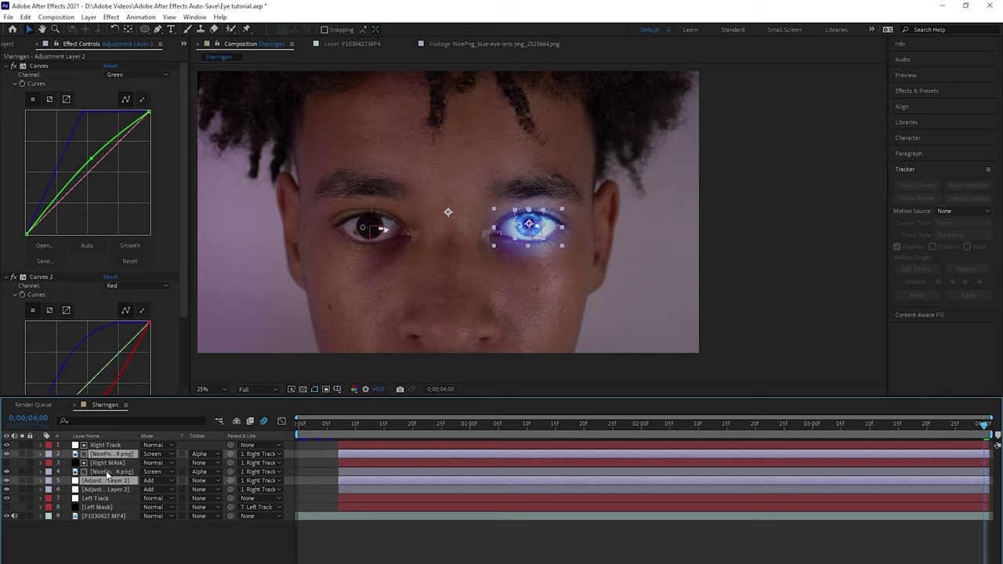
left_click(106, 473)
key("ctrl+z")
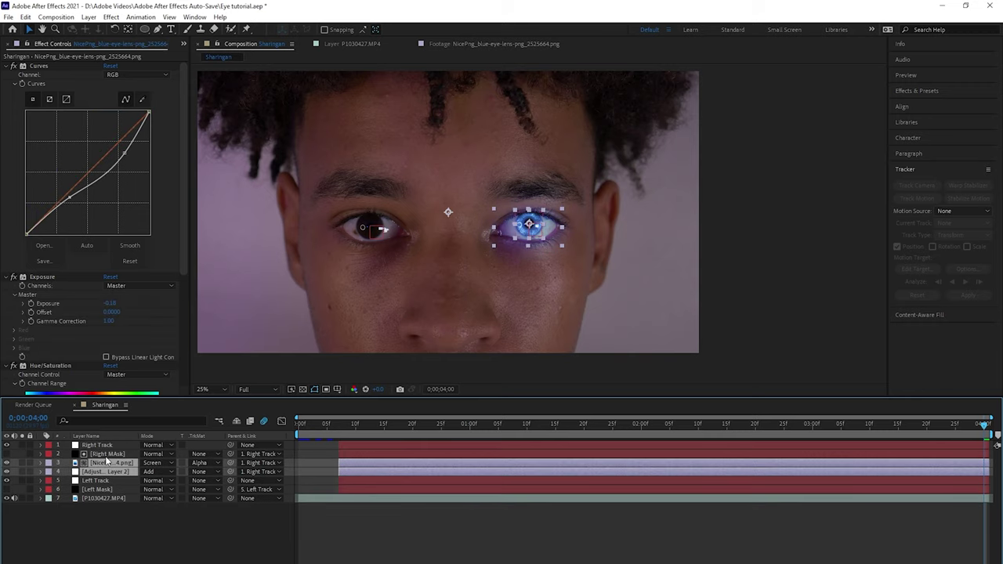
Duplicate the blue eye layer, place the copy directly below Left Mask, and parent it to Left Track
key("ctrl+d")
left_click_drag(107, 455, 115, 498)
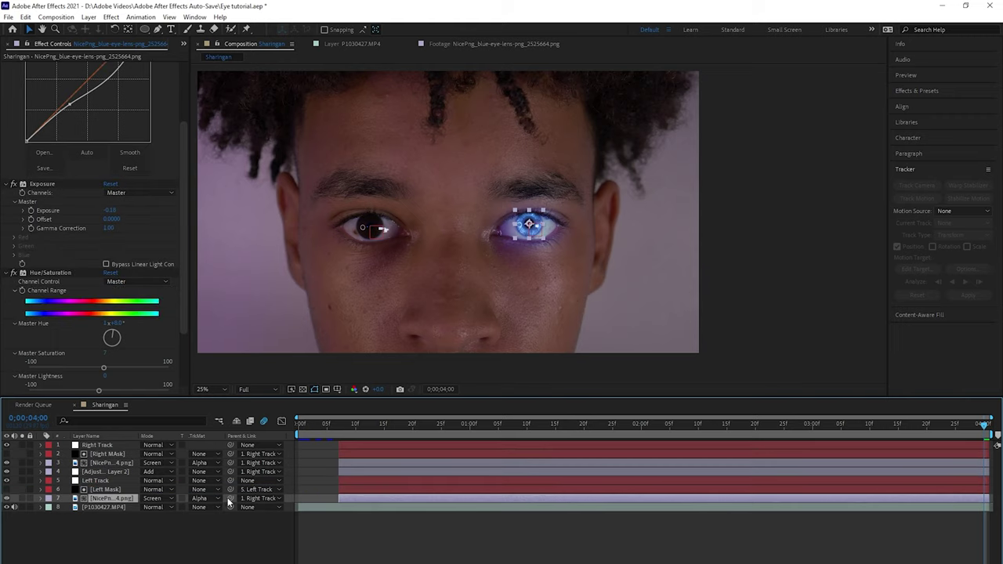
left_click_drag(229, 499, 98, 481)
Move the duplicated blue eye so it is centred over the left-hand iris
scroll(539, 225, "up", 4)
left_click_drag(380, 226, 805, 174)
left_click_drag(652, 173, 293, 161)
left_click_drag(436, 233, 547, 243)
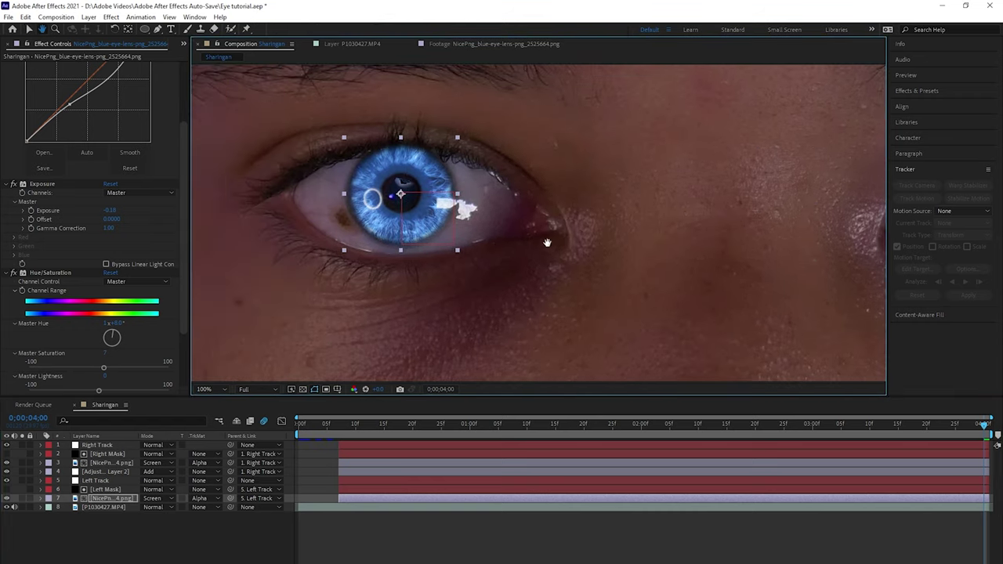
Duplicate the adjustment layer, place the copy below the left blue eye layer, and parent it to Left Track
left_click(108, 472)
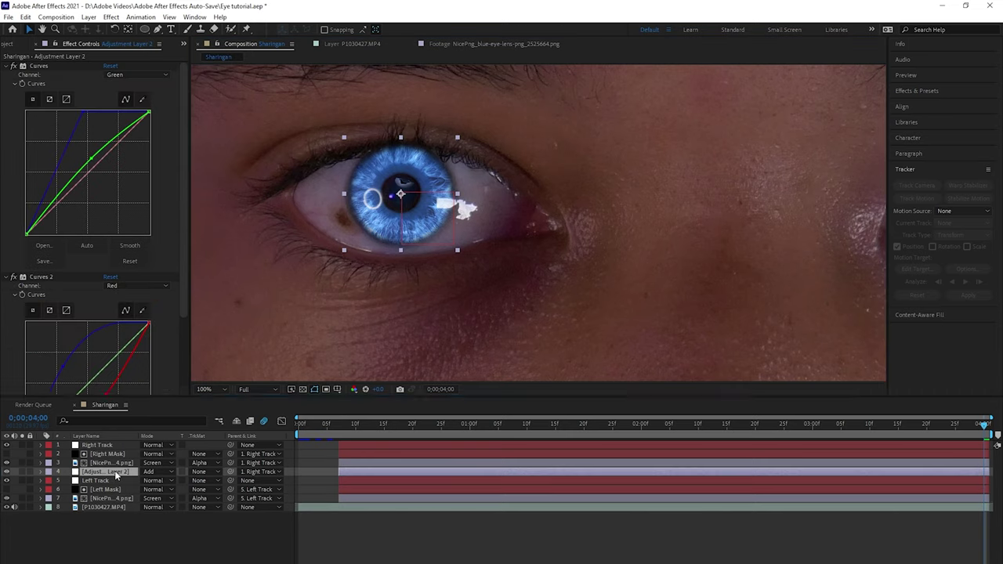
key("ctrl+d")
left_click_drag(110, 523, 130, 520)
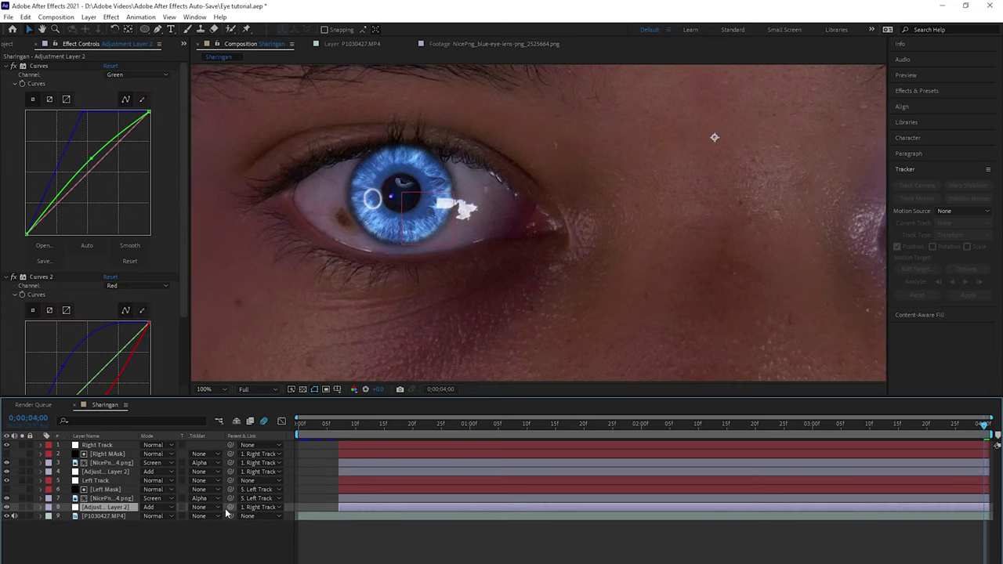
left_click_drag(230, 508, 124, 493)
Move the duplicated adjustment layer over the left-hand eye and flip it horizontally to match the eye opening
scroll(502, 279, "down", 1)
left_click_drag(836, 208, 520, 212)
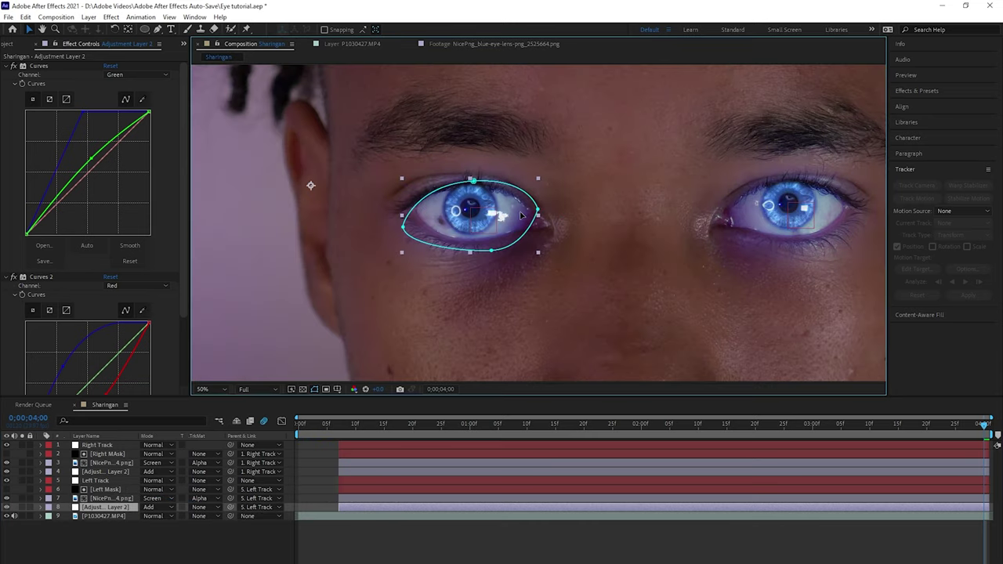
right_click(520, 213)
mouse_move(562, 268)
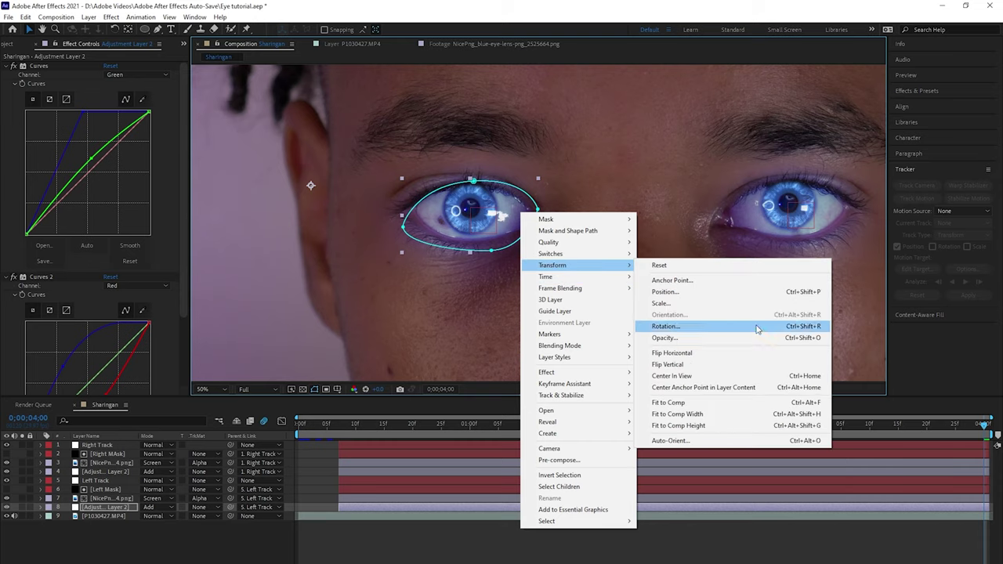
left_click(699, 358)
left_click_drag(200, 224, 523, 217)
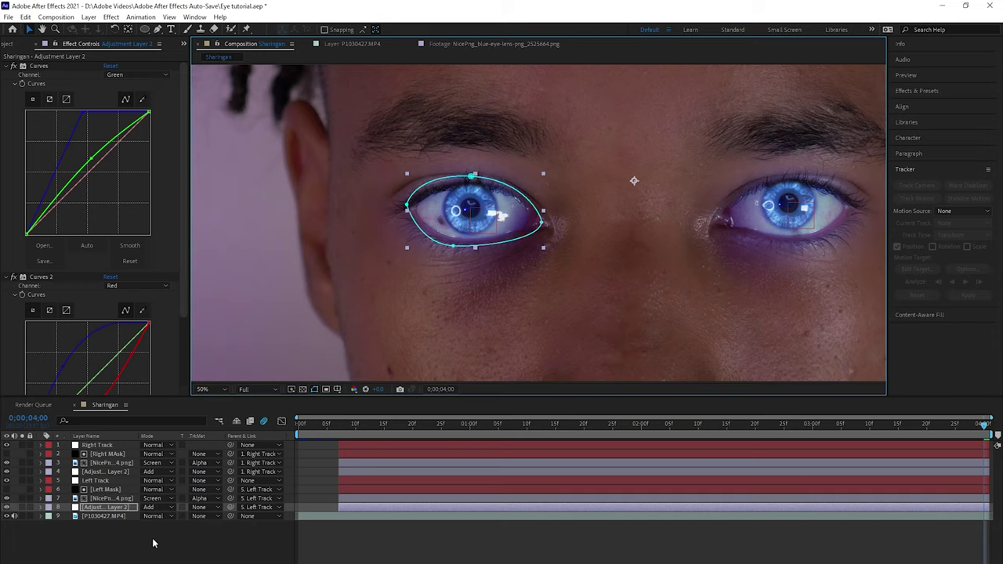
Fit the whole composition in view and preview the eye effect from the first frame
left_click(153, 543)
left_click(205, 390)
left_click(223, 402)
left_click_drag(343, 424, 257, 426)
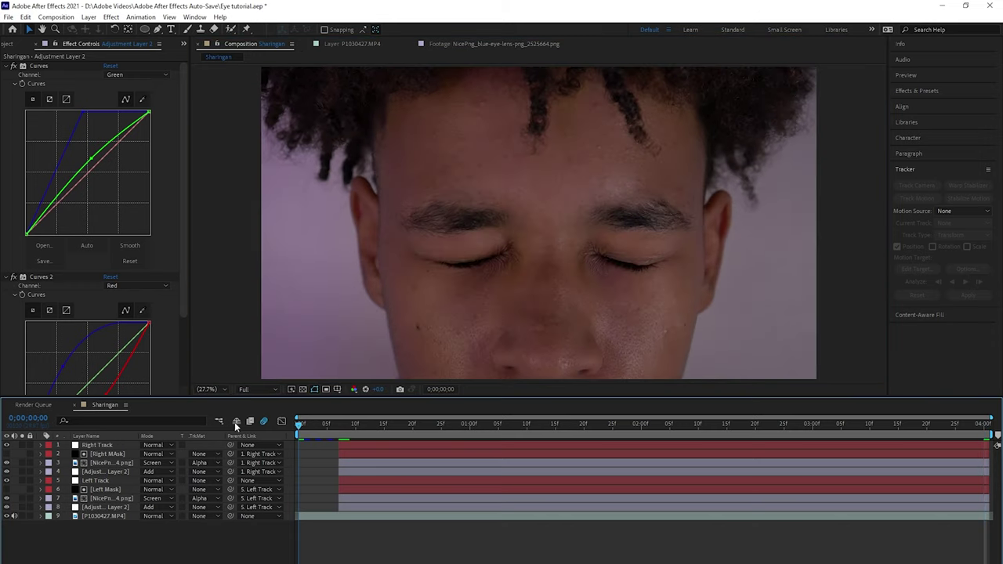
key("space")
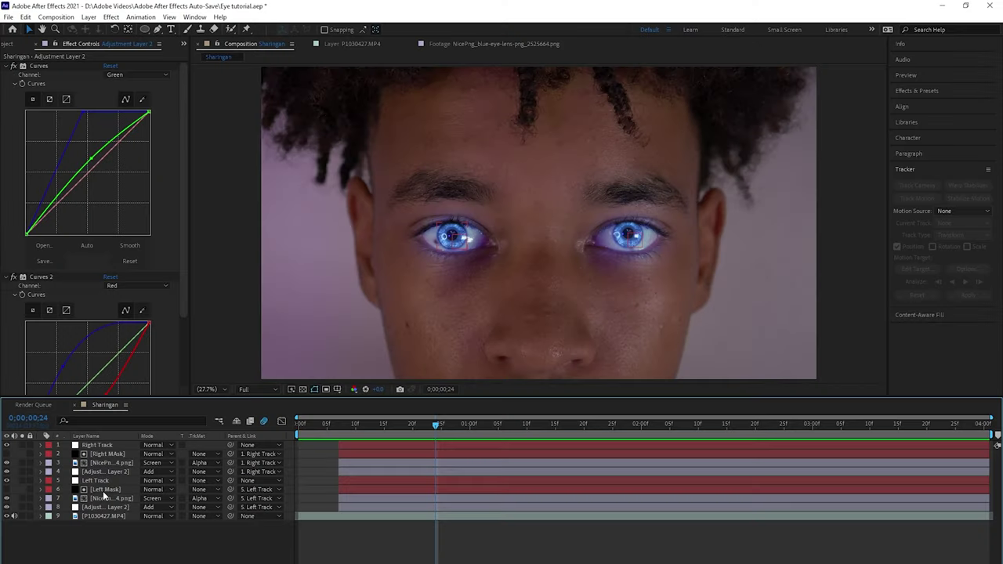
Set the Left Mask layer's Mask Expansion to -7 pixels and collapse its properties
left_click(103, 491)
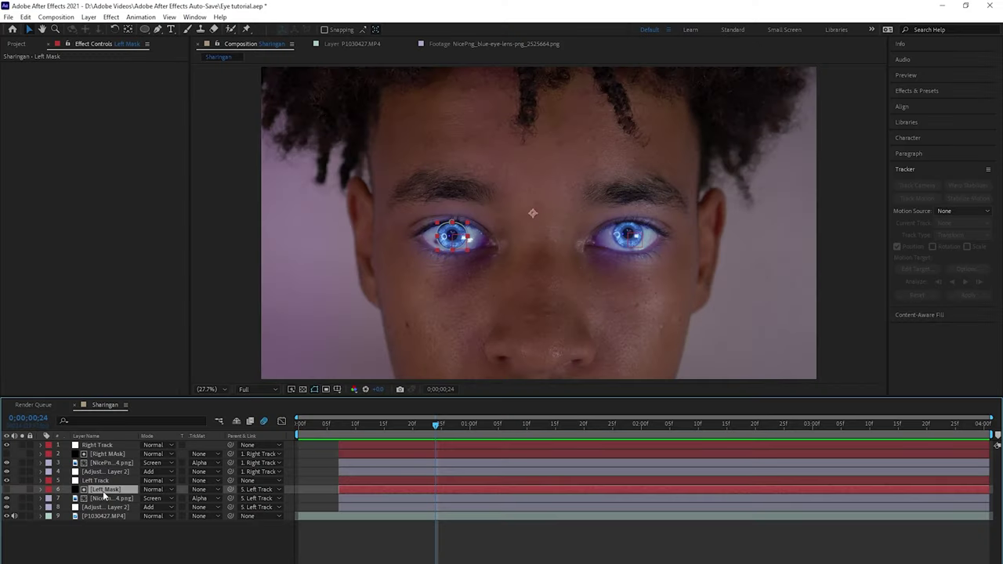
key("m")
key("m")
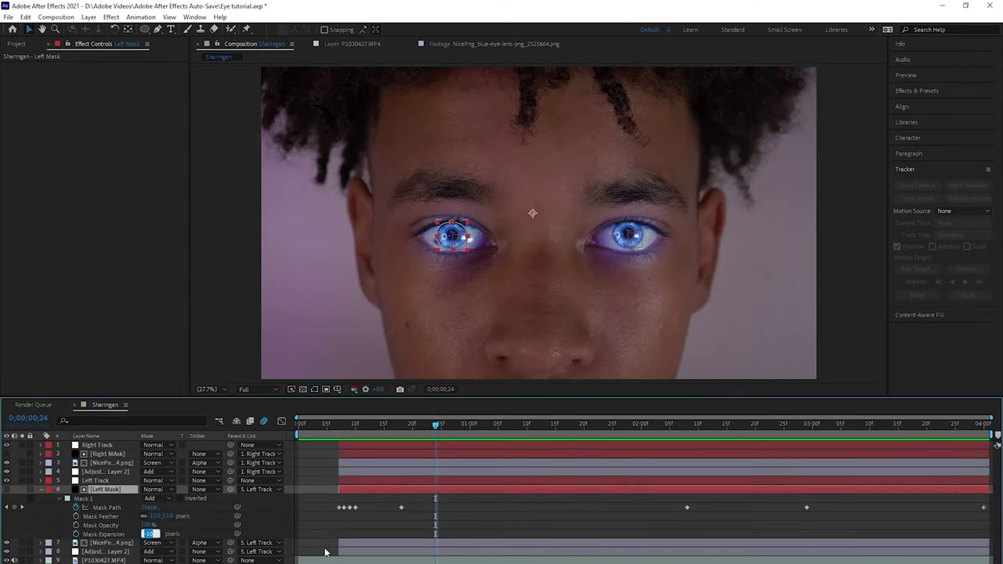
type("-7.0")
key("Return")
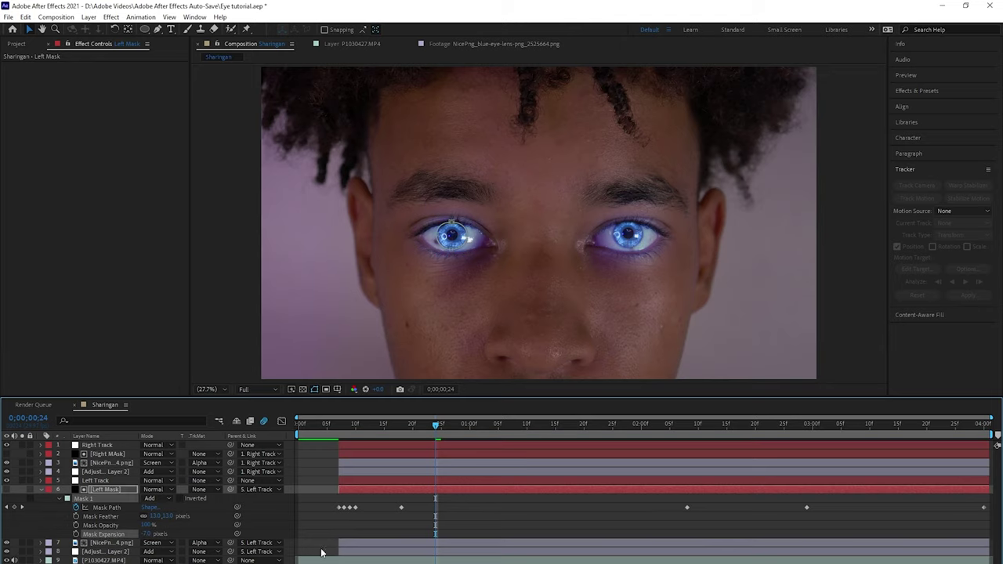
left_click(140, 506)
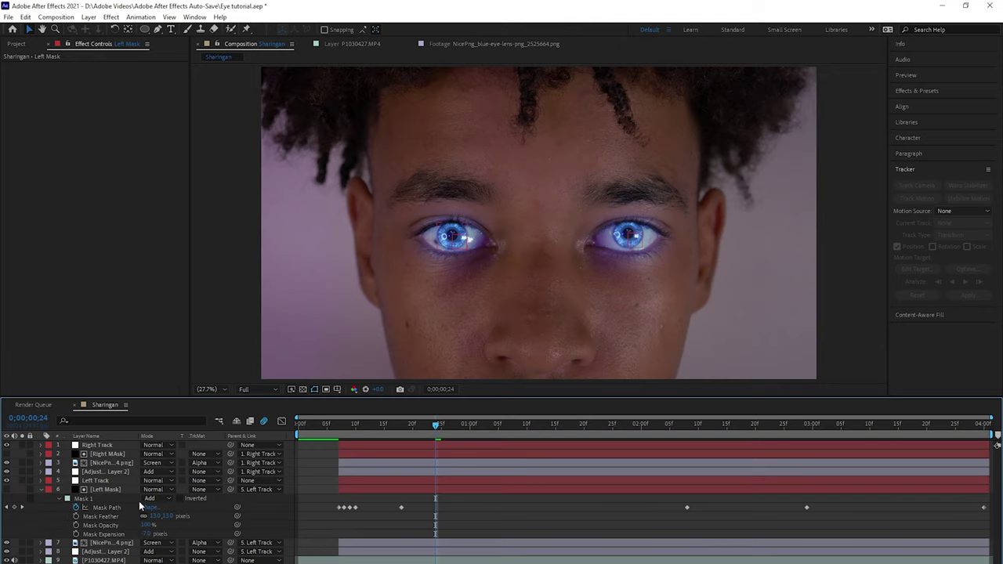
left_click(42, 490)
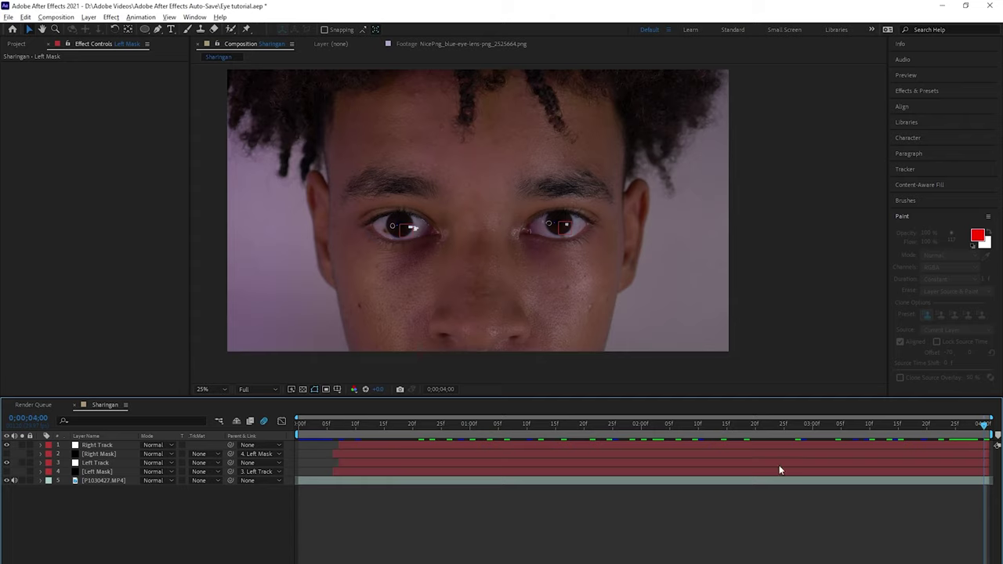
Examine how closely the Left Mask outline follows the tracked eye at different points of the timeline
left_click(94, 473)
left_click(96, 462)
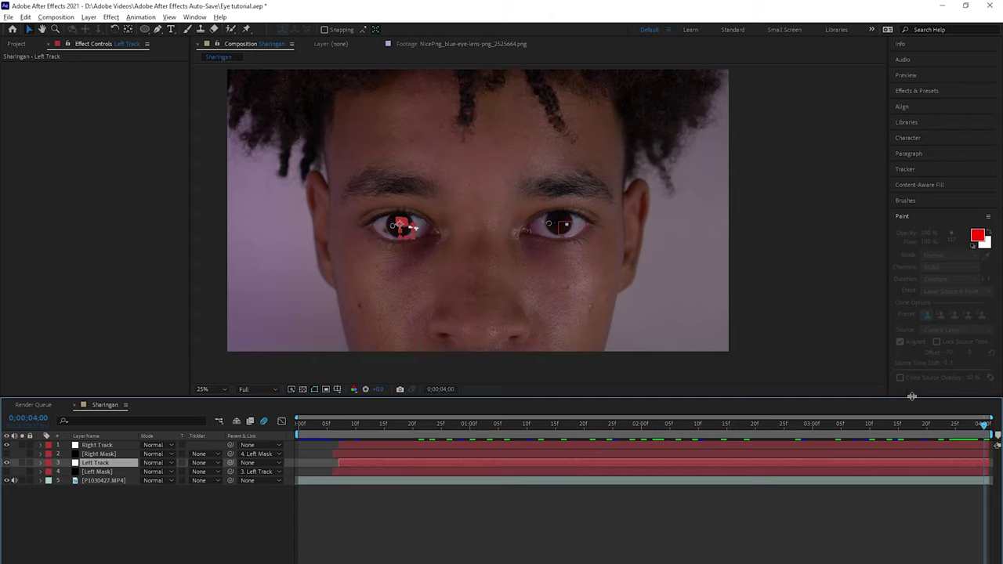
mouse_move(970, 429)
left_mouse_down()
mouse_move(512, 430)
mouse_move(986, 427)
left_mouse_up()
left_click(98, 472)
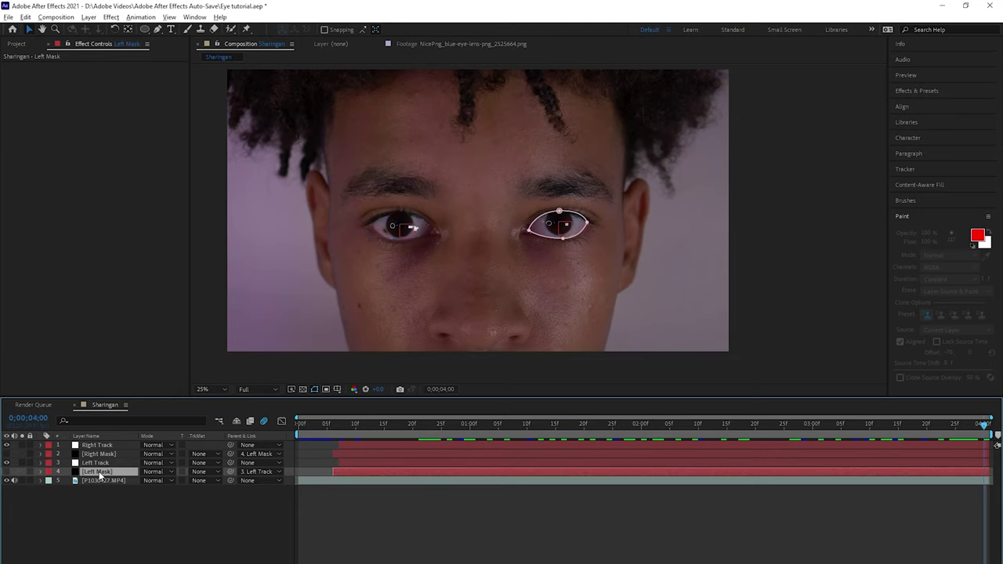
scroll(527, 301, "up", 2)
left_click_drag(652, 274, 559, 265)
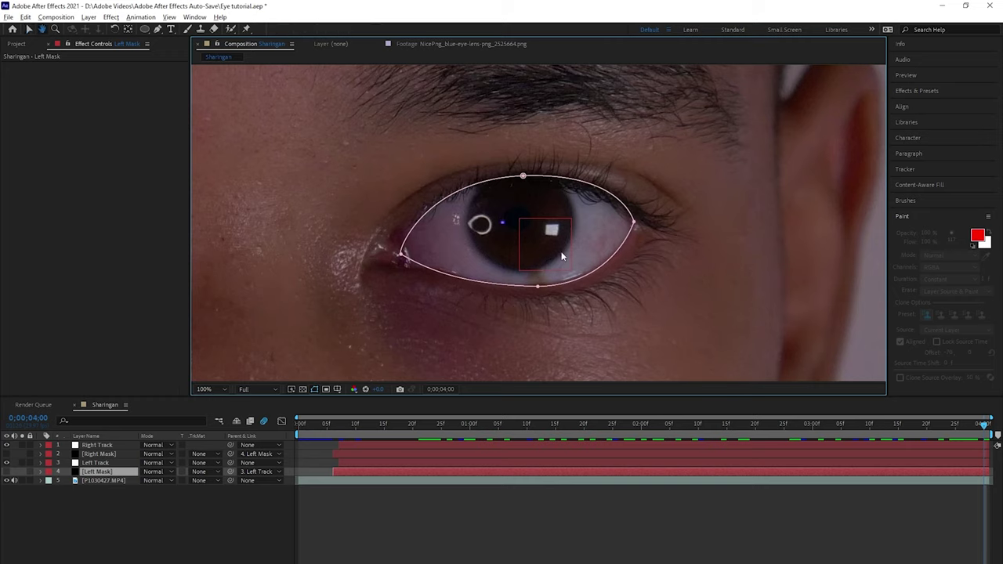
left_click_drag(959, 427, 481, 441)
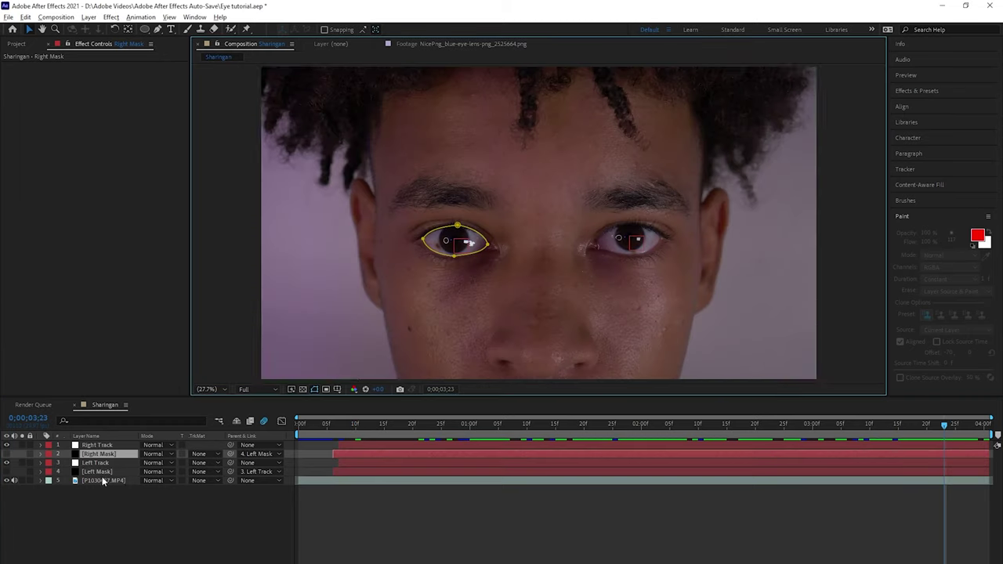
Duplicate the P1030427.MP4 footage layer twice
left_click(102, 479)
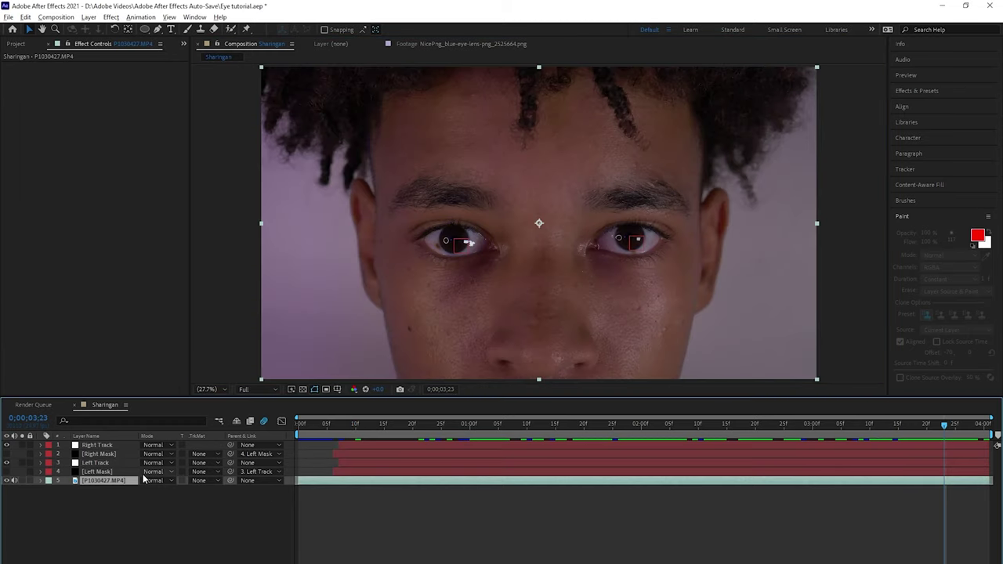
key("ctrl+d")
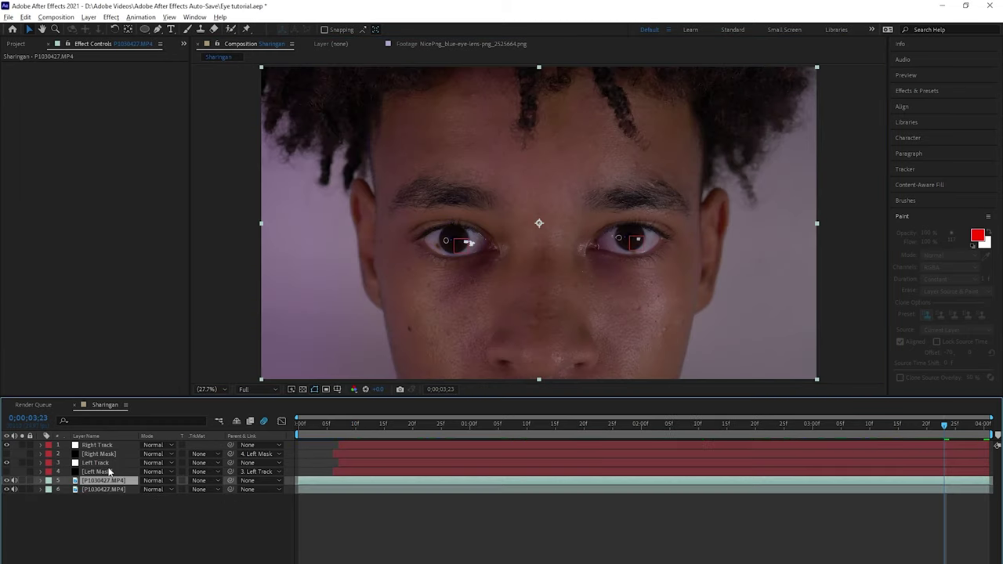
key("ctrl+d")
right_click(104, 481)
left_click(136, 480)
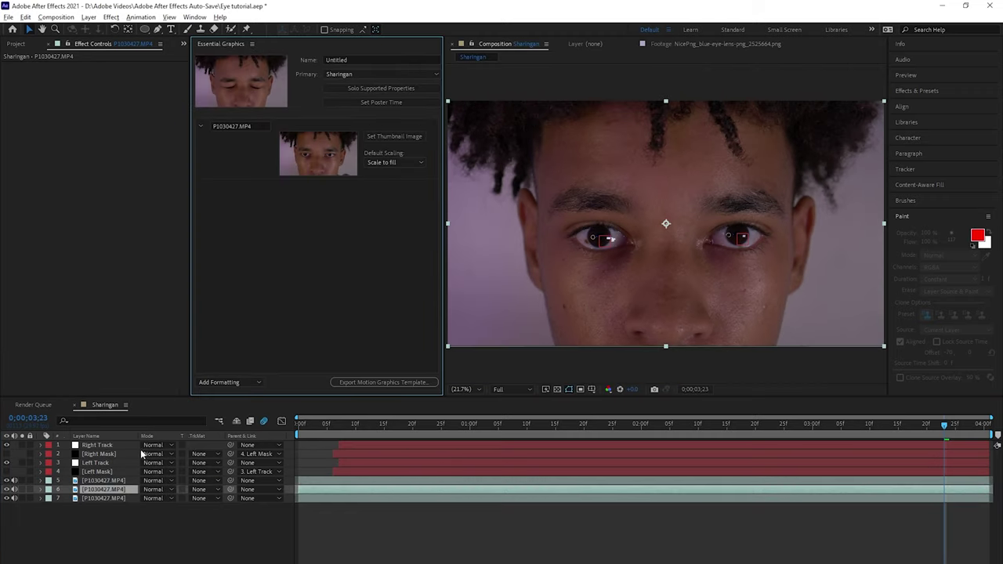
left_click(253, 43)
left_click(274, 47)
Rename the lower footage copy Left Eye and the upper copy Right Eye
right_click(97, 495)
left_click(141, 472)
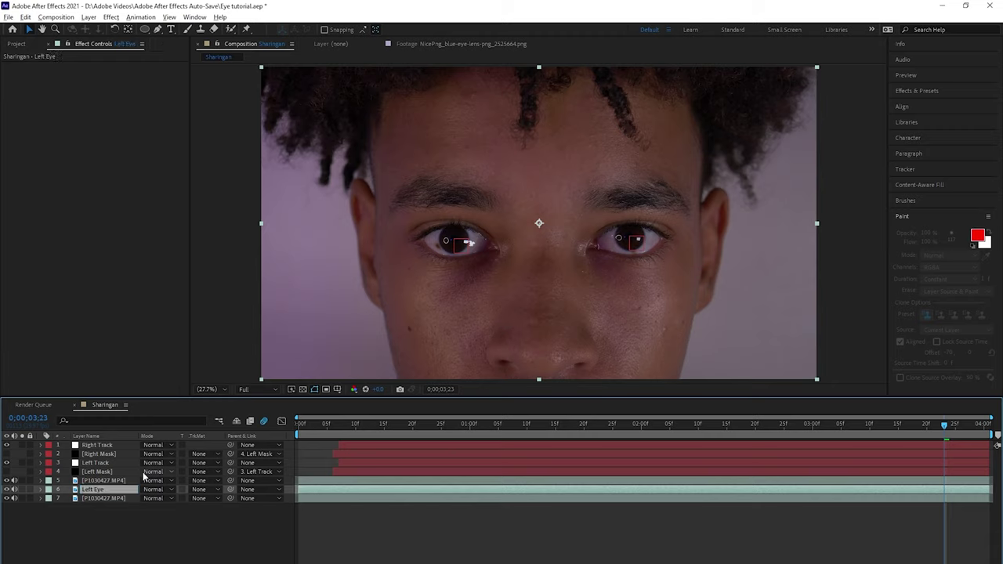
right_click(143, 479)
left_click(129, 466)
type("Right Eye")
key("Return")
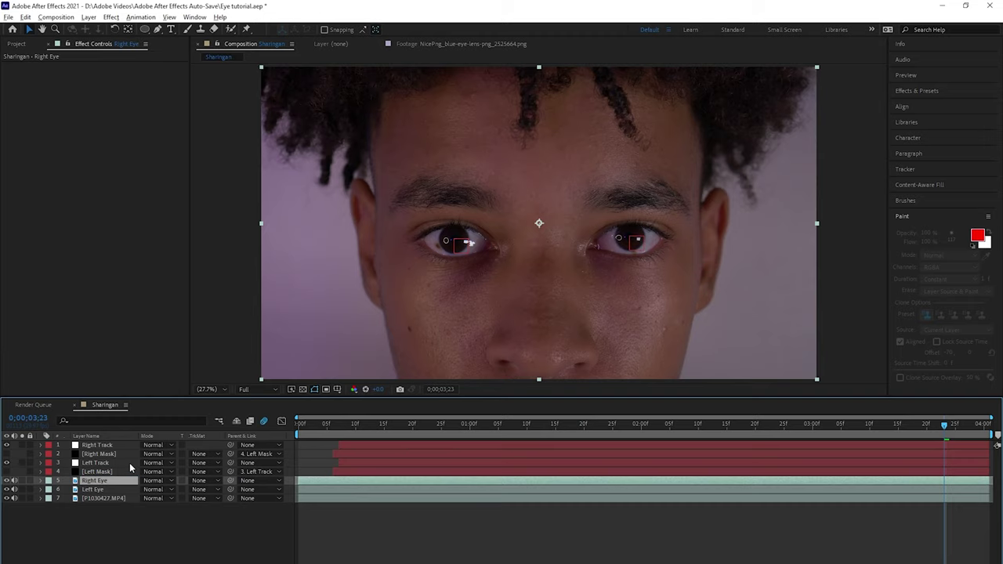
Set the current time to 0;00;03;14 and place the Left Eye layer directly below Right Mask
key("ctrl+Down")
left_click_drag(946, 428, 894, 429)
left_click(112, 475)
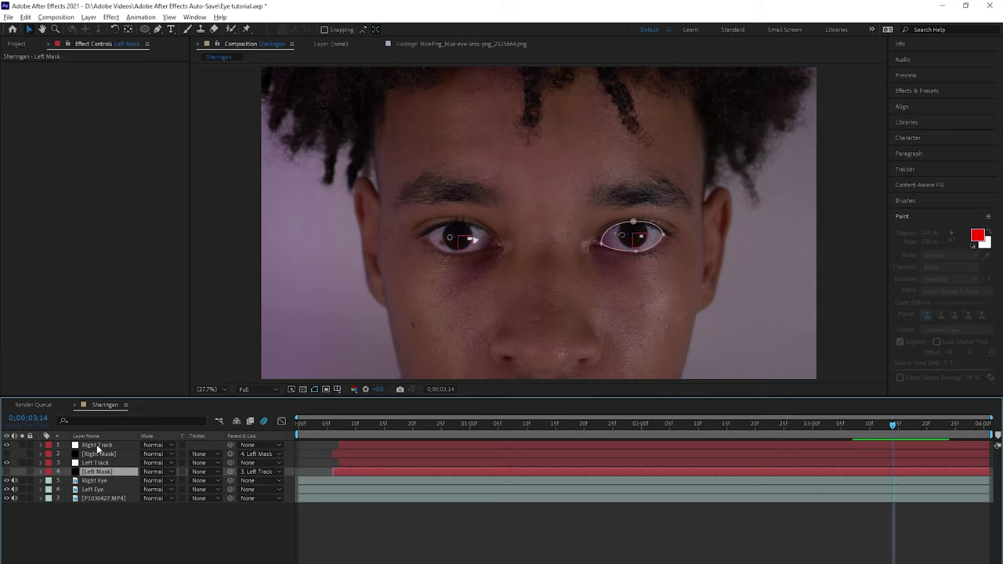
left_click(94, 489)
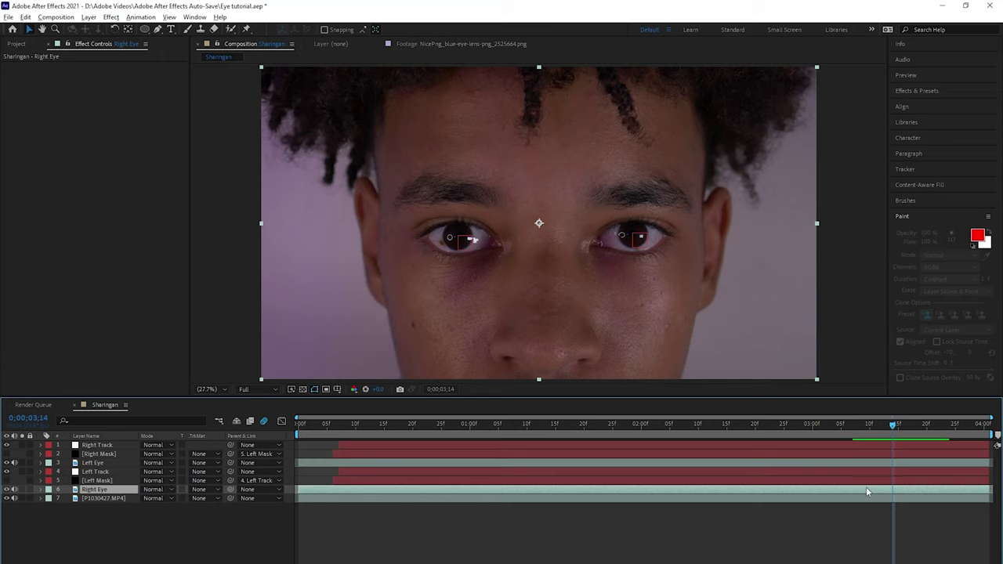
Freeze the Right Eye layer at the current frame and trim its start to match the Left Mask layer
right_click(847, 492)
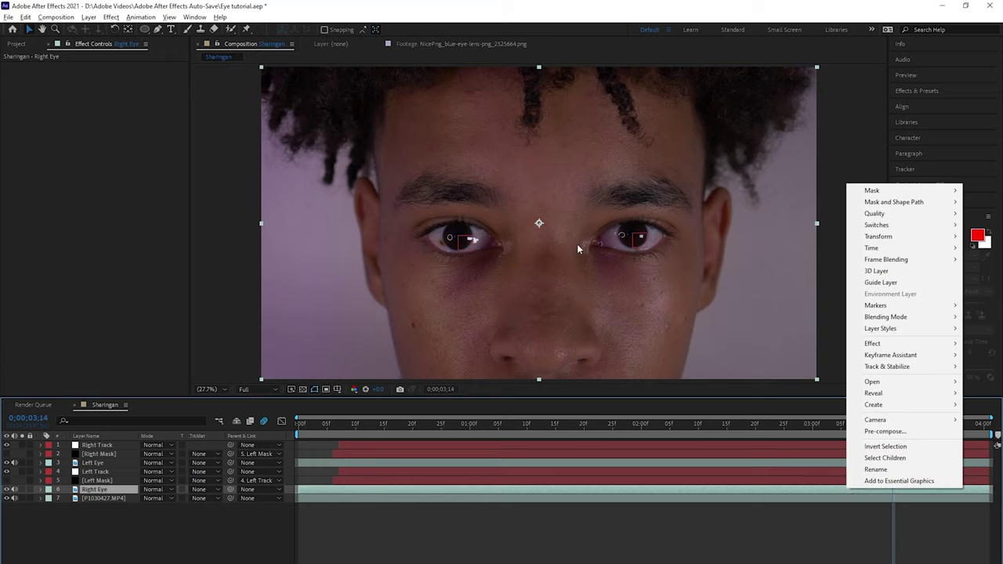
mouse_move(906, 248)
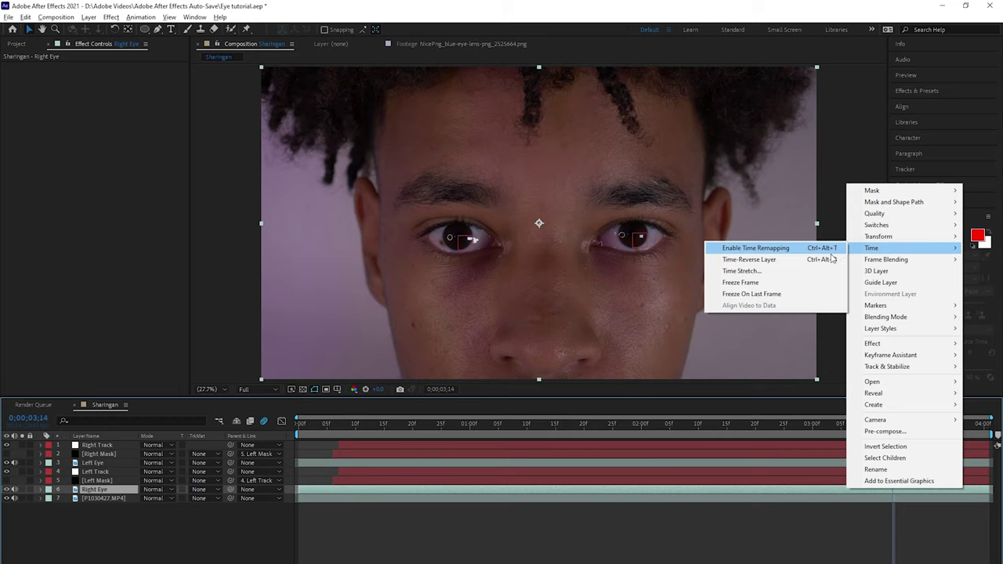
left_click(771, 284)
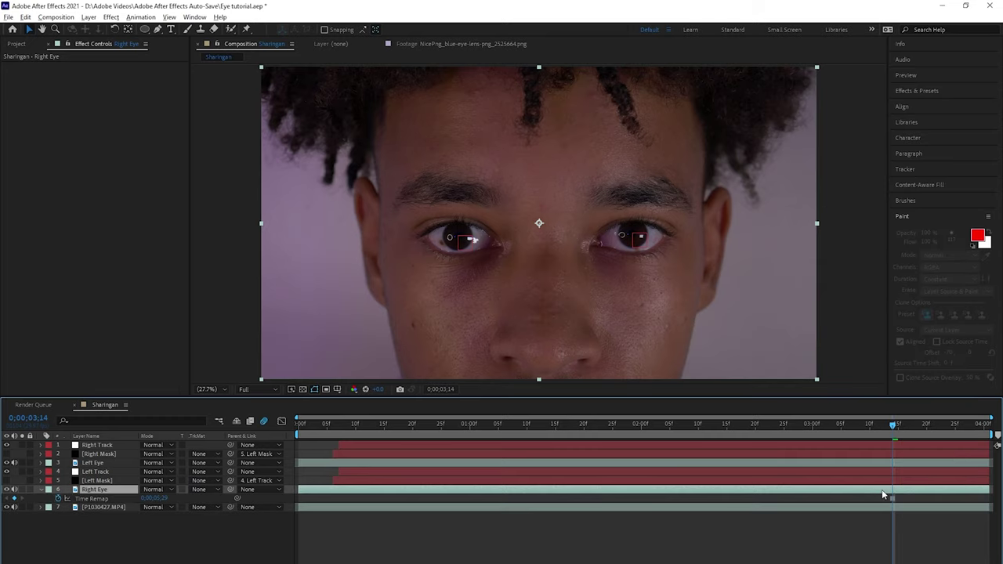
left_click_drag(935, 494, 992, 482)
Draw a circular mask around the right-hand iris on the Right Eye layer and hide the Left Eye layer
scroll(672, 287, "up", 5)
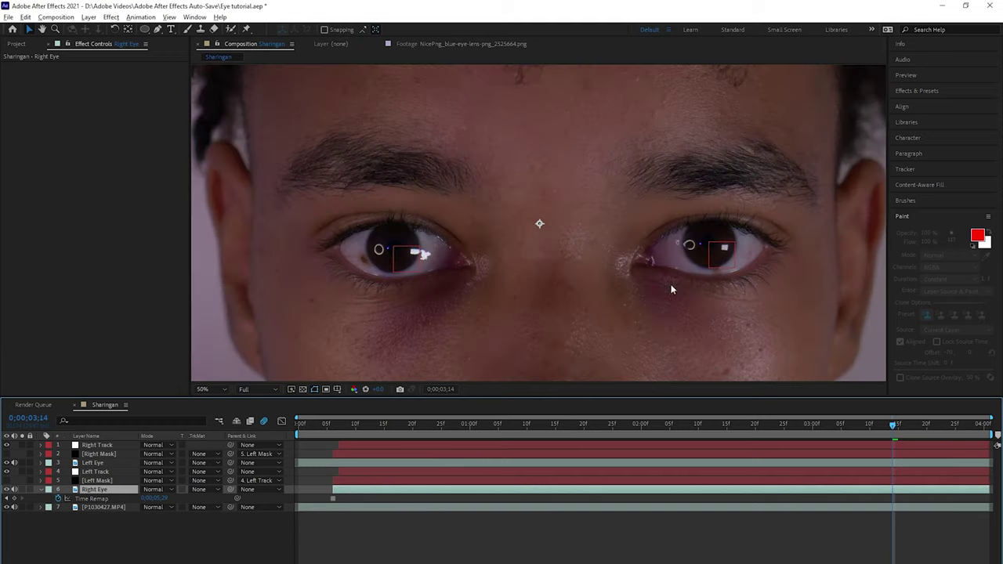
left_click(144, 30)
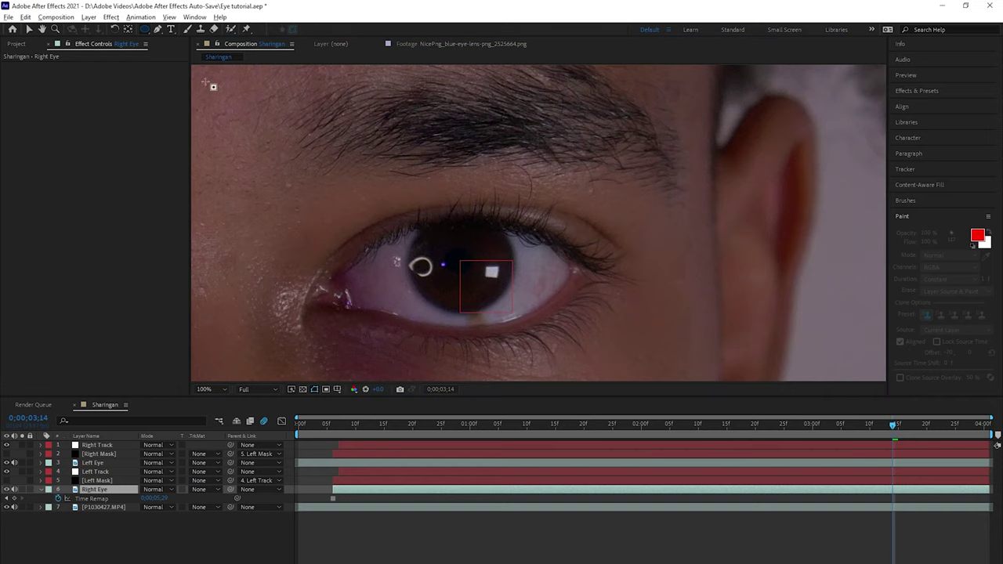
mouse_move(461, 265)
left_mouse_down()
mouse_move(503, 292)
mouse_move(500, 281)
left_mouse_up()
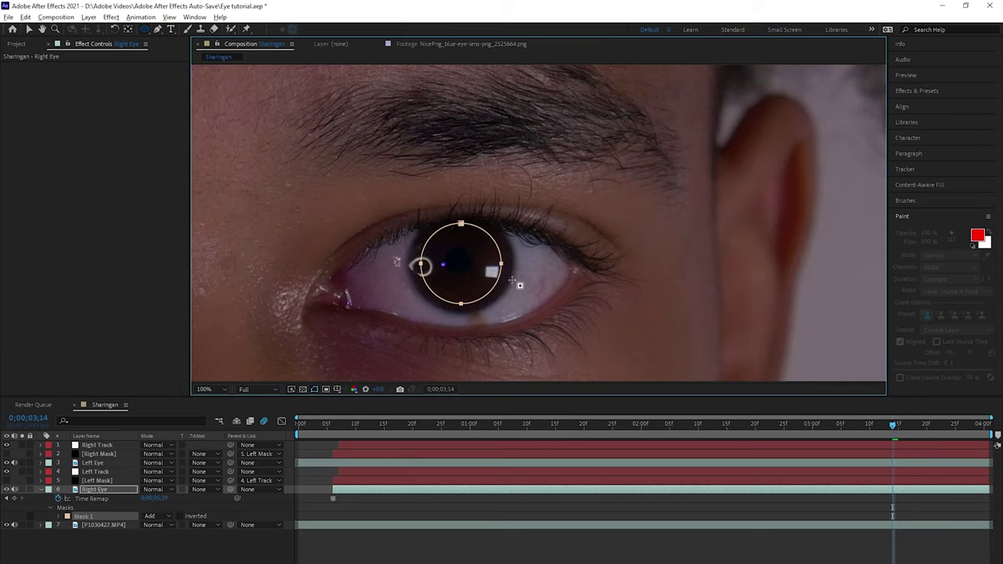
key("v")
left_click(535, 273)
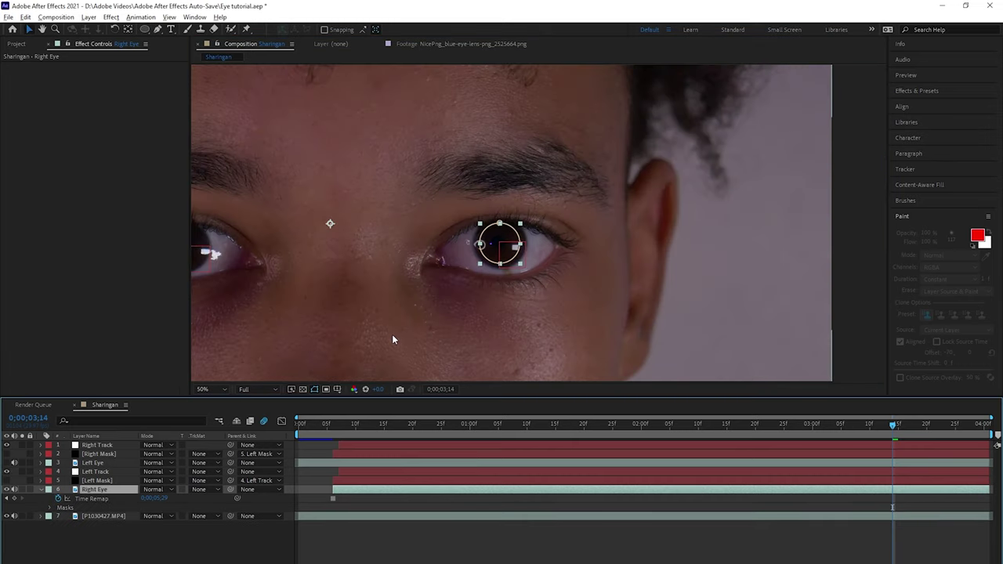
Scale the Right Eye layer to about 297.2, 215.9% and position the dark iris over the whole eye opening
key("s")
left_click_drag(158, 498, 191, 499)
left_click_drag(604, 260, 490, 249)
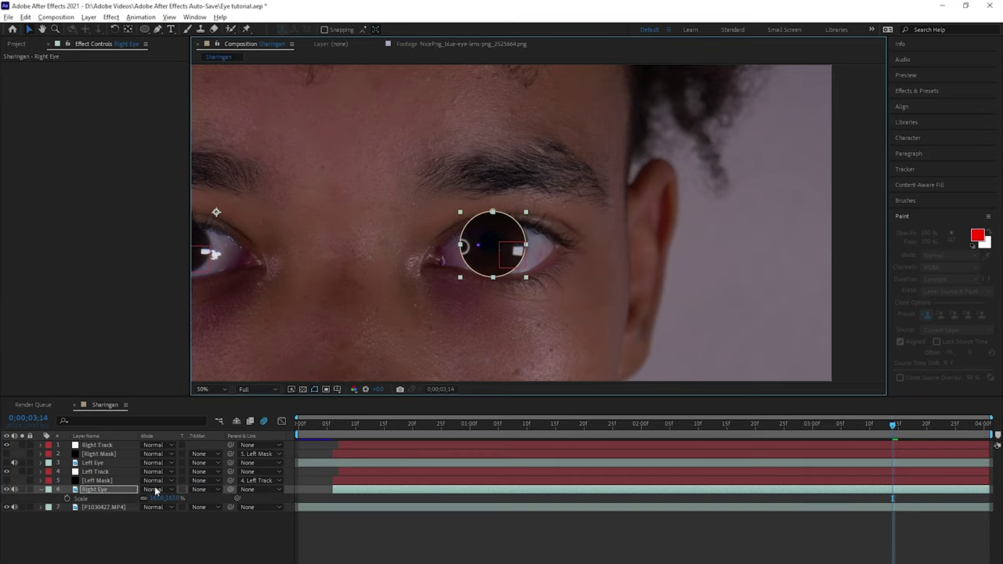
left_click_drag(156, 498, 196, 499)
left_click_drag(615, 262, 510, 252)
left_click_drag(547, 300, 611, 299)
left_click_drag(570, 258, 527, 253)
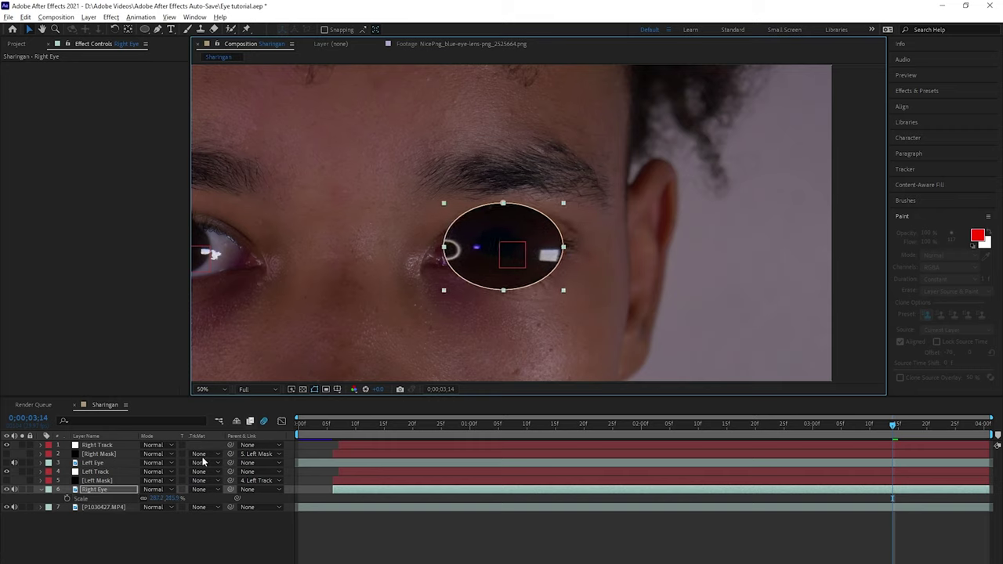
Set the Right Eye layer's track matte to Alpha Matte using Left Mask
left_click(199, 489)
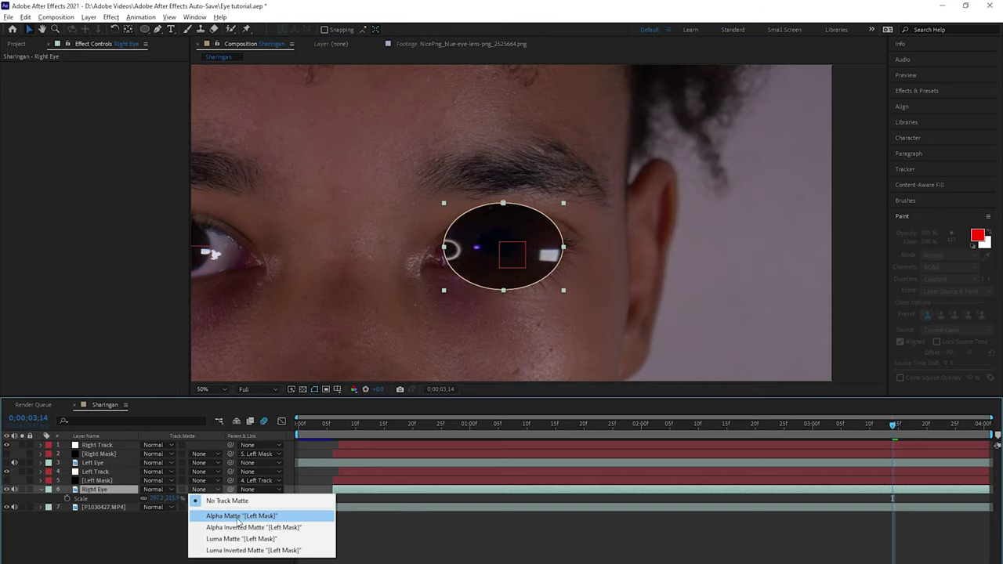
left_click(227, 510)
left_click(176, 521)
scroll(514, 209, "down", 2)
scroll(522, 210, "up", 2)
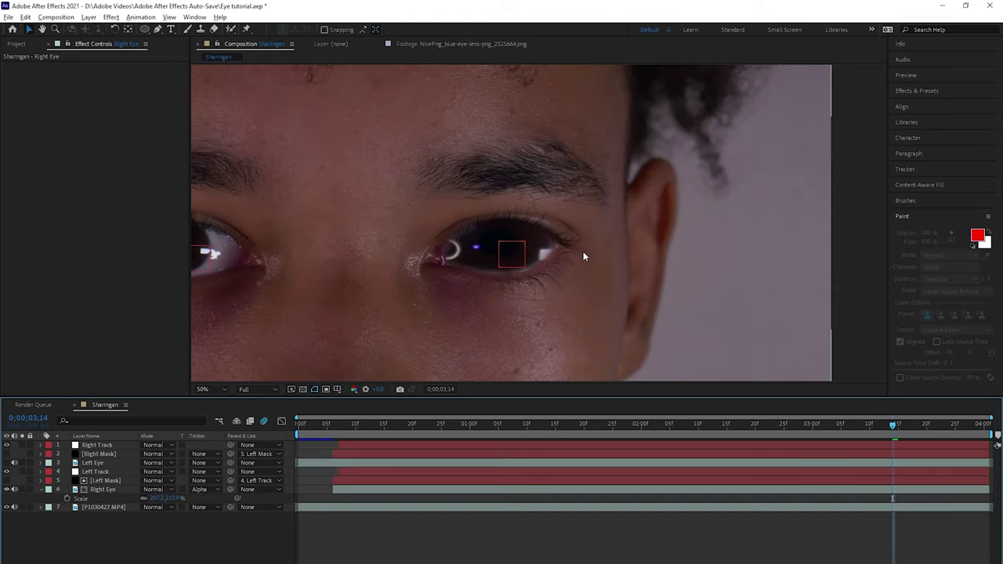
Freeze the Left Eye layer at the current frame and trim its start to match the Right Mask layer
left_click_drag(470, 318, 718, 313)
left_click(108, 462)
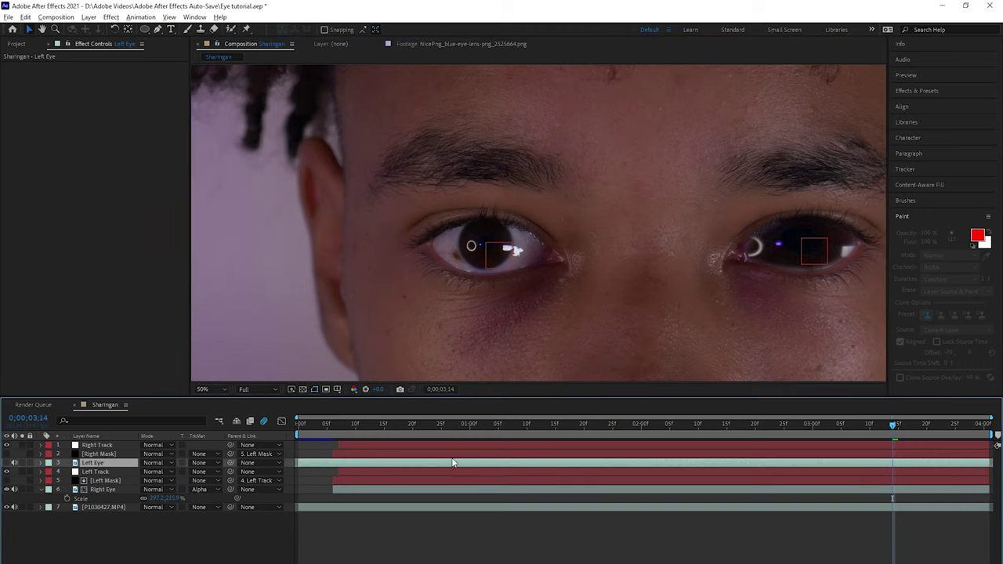
right_click(616, 471)
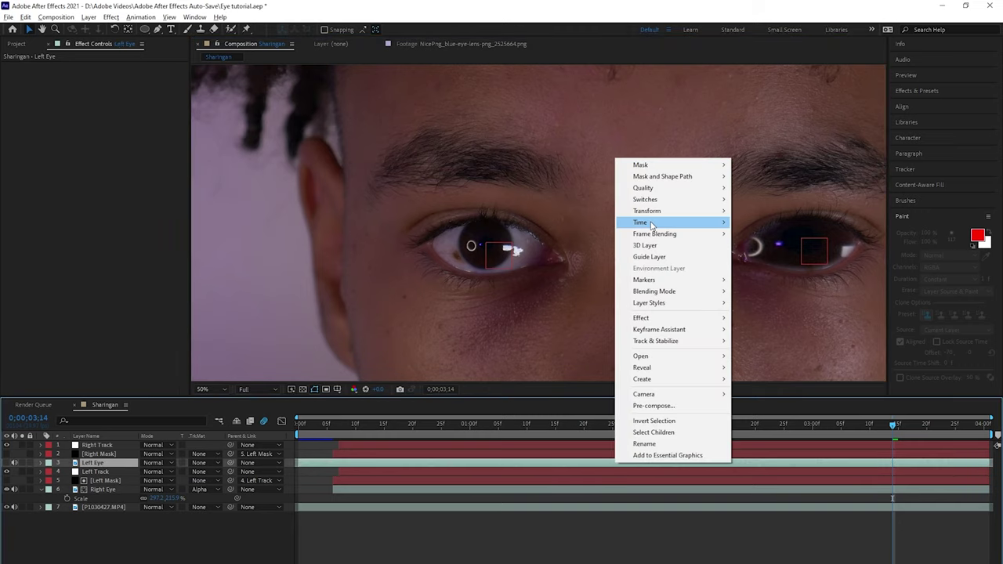
mouse_move(670, 223)
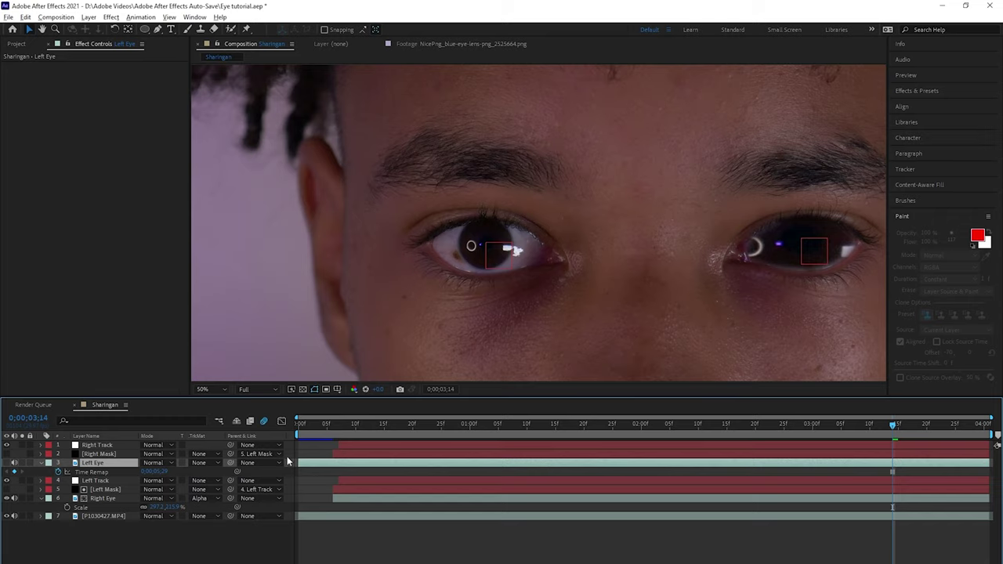
left_click_drag(294, 462, 338, 469)
Draw a circular mask around the left-hand iris on the Left Eye layer and make the layer visible
left_click(145, 30)
left_click_drag(483, 245, 505, 263)
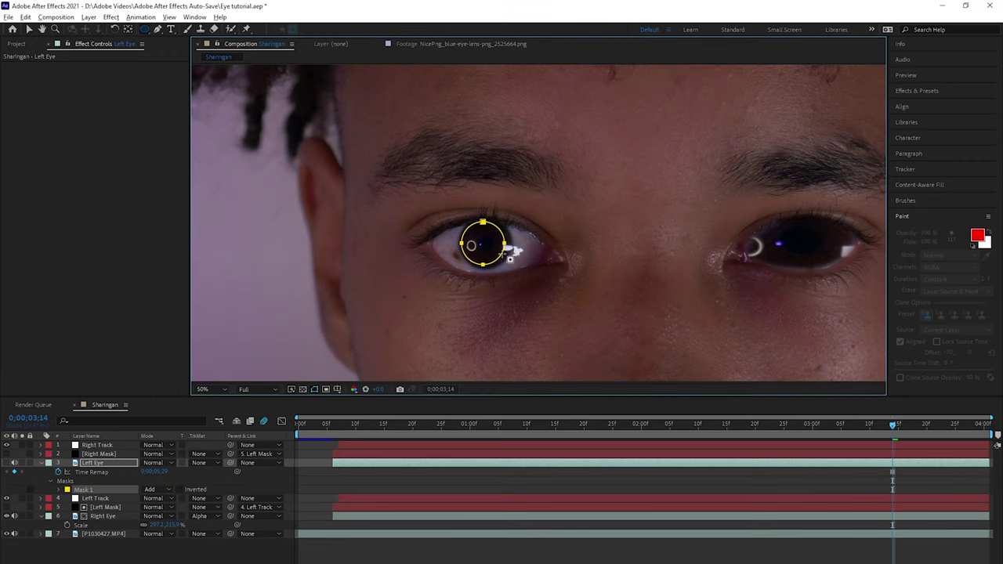
left_click(7, 464)
Enlarge the Left Eye layer, flatten it into a wide oval, and position the dark iris over the whole left-hand eye opening
left_click(87, 464)
key("v")
left_click_drag(507, 267, 471, 248)
left_click_drag(536, 281, 456, 318)
left_click_drag(386, 284, 475, 264)
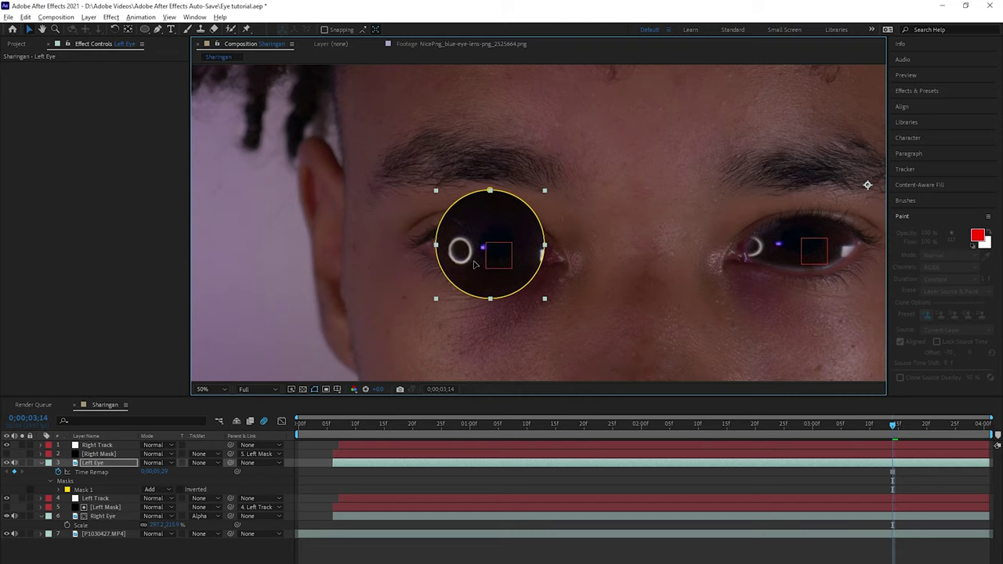
mouse_move(547, 301)
left_mouse_down()
mouse_move(560, 264)
mouse_move(554, 289)
mouse_move(540, 287)
left_mouse_up()
left_click_drag(503, 243, 503, 242)
mouse_move(542, 289)
left_mouse_down()
mouse_move(582, 290)
mouse_move(539, 287)
mouse_move(566, 311)
mouse_move(530, 292)
left_mouse_up()
left_click_drag(458, 249, 467, 238)
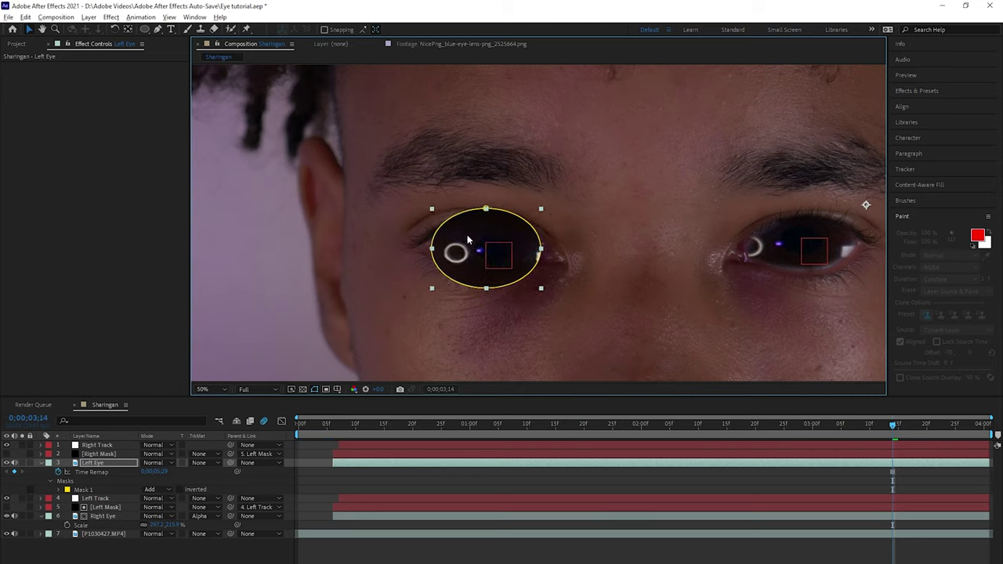
Set the Left Eye layer's track matte to Alpha Matte using Right Mask
left_click(202, 463)
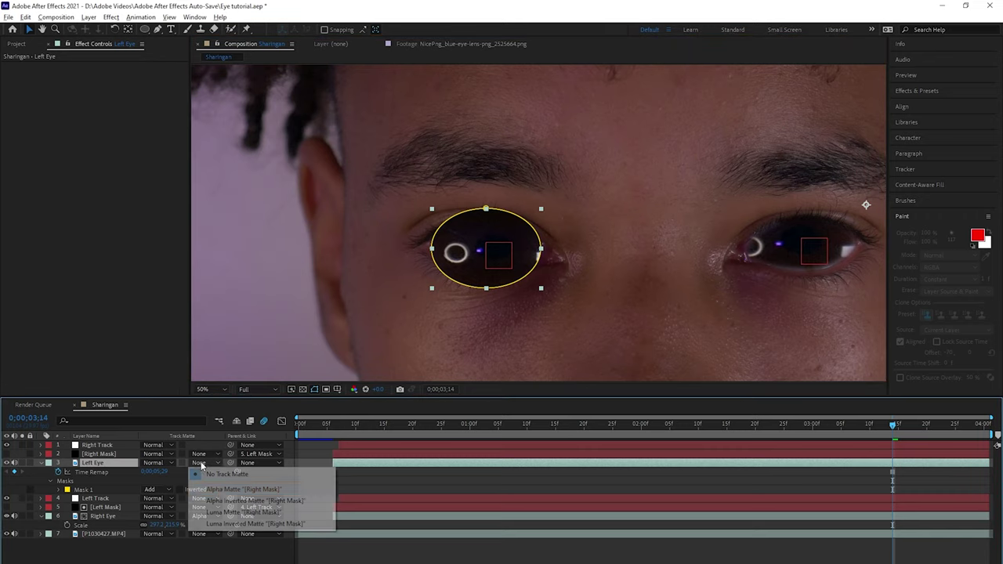
left_click(235, 486)
left_click(161, 546)
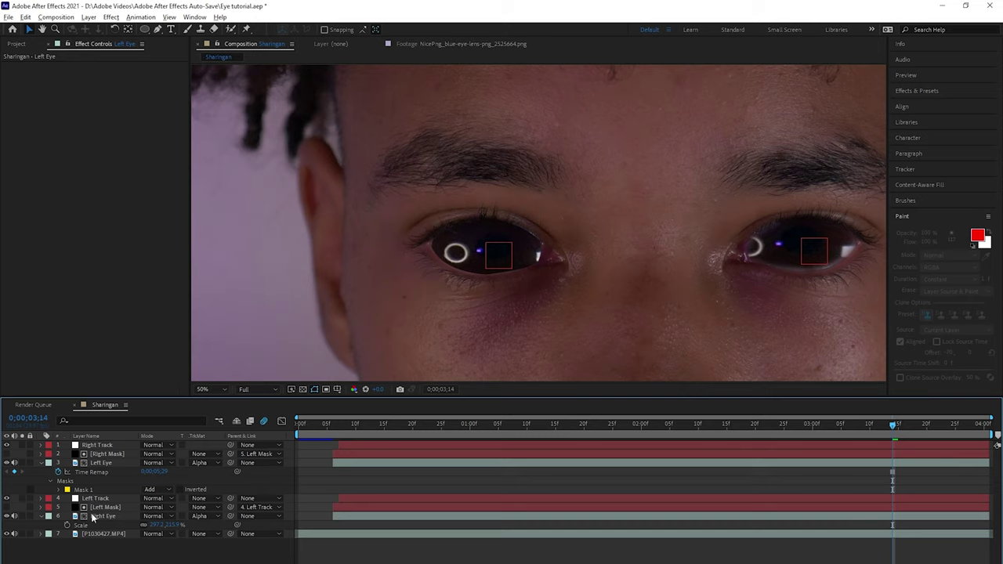
Reveal the Left Mask layer's mask properties and set its Mask Expansion to -1 pixels
left_click(114, 508)
key("space")
left_click_drag(640, 292, 464, 301)
key("v")
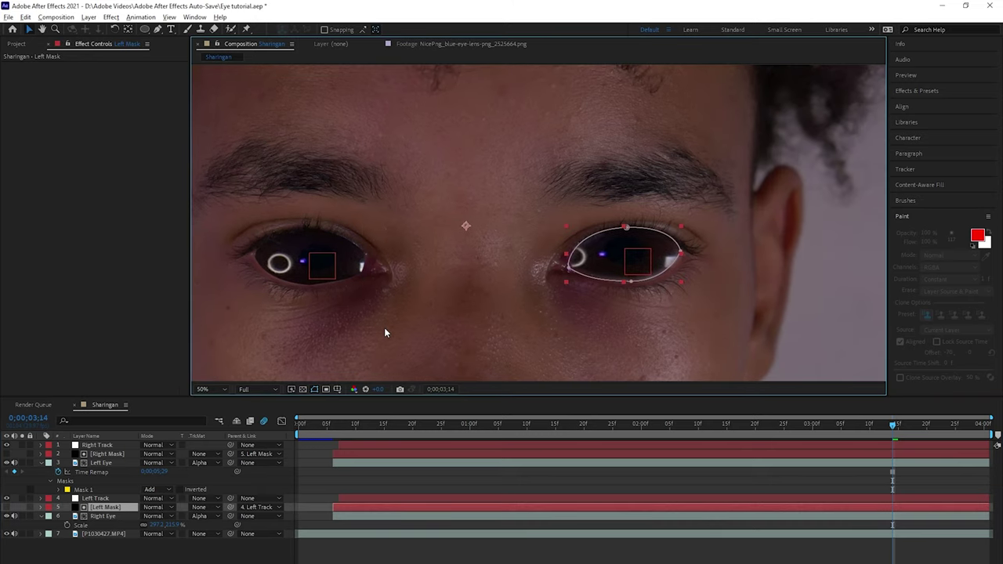
key("m")
key("m")
key("m")
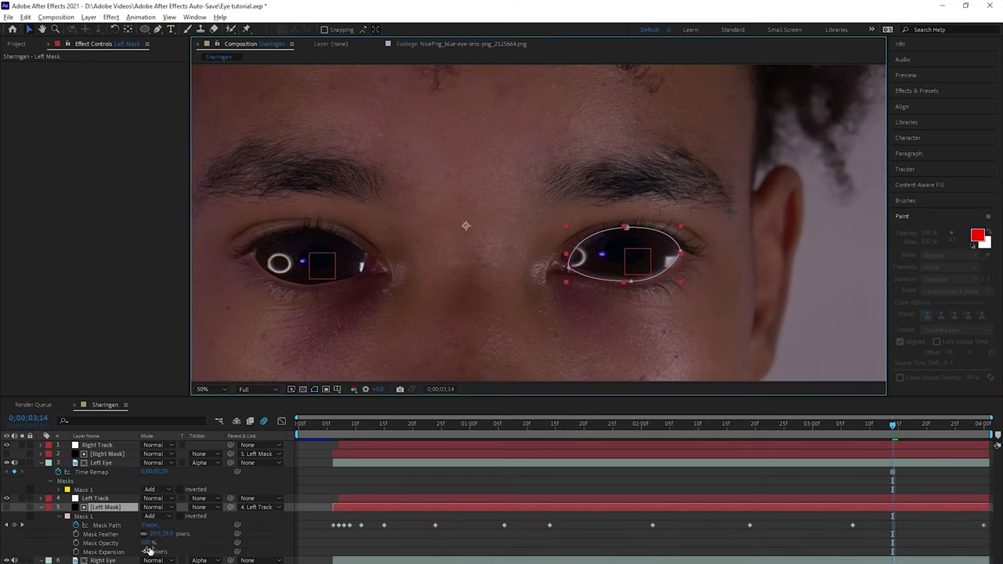
left_click_drag(147, 552, 153, 552)
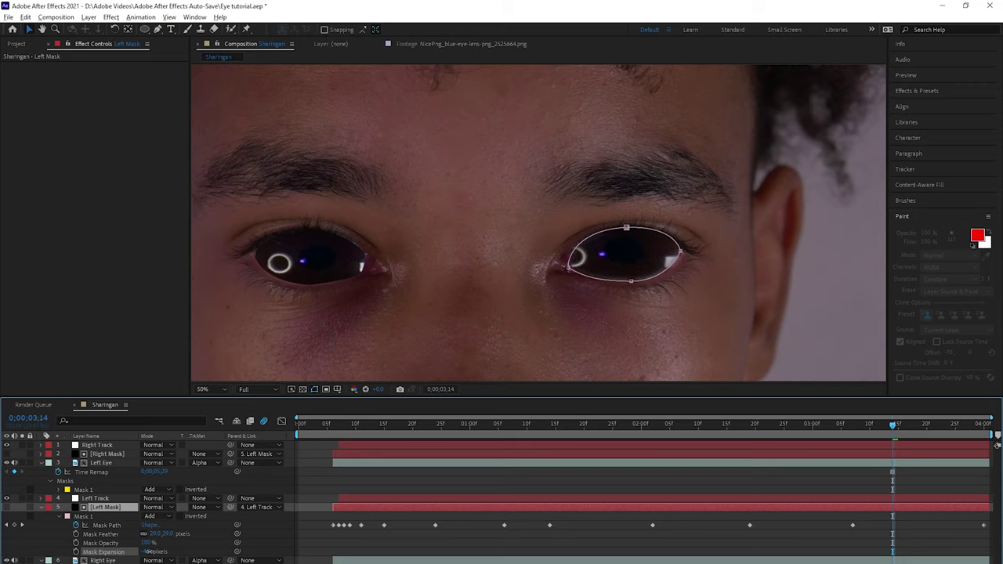
left_click(625, 327)
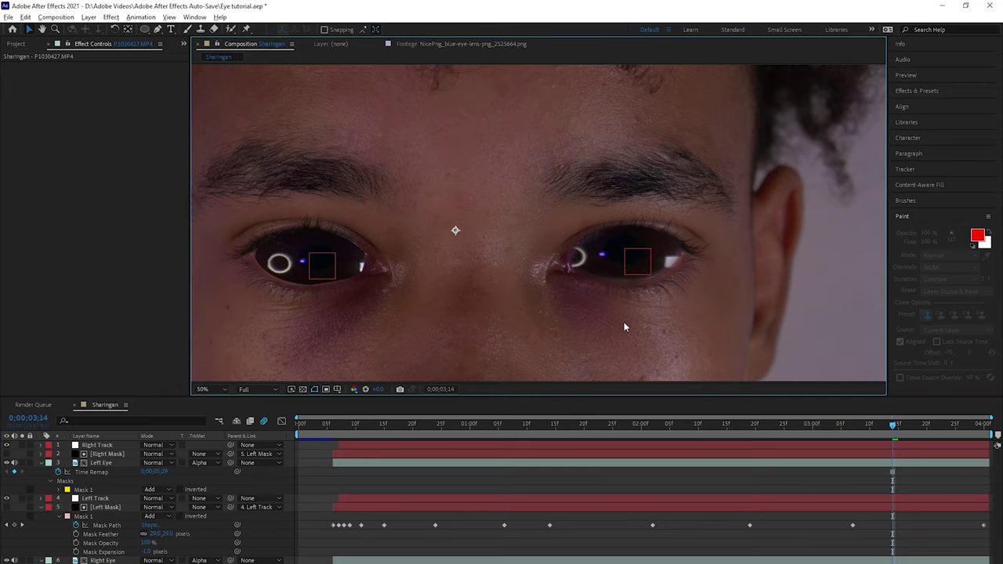
scroll(546, 263, "down", 2)
scroll(546, 263, "up", 2)
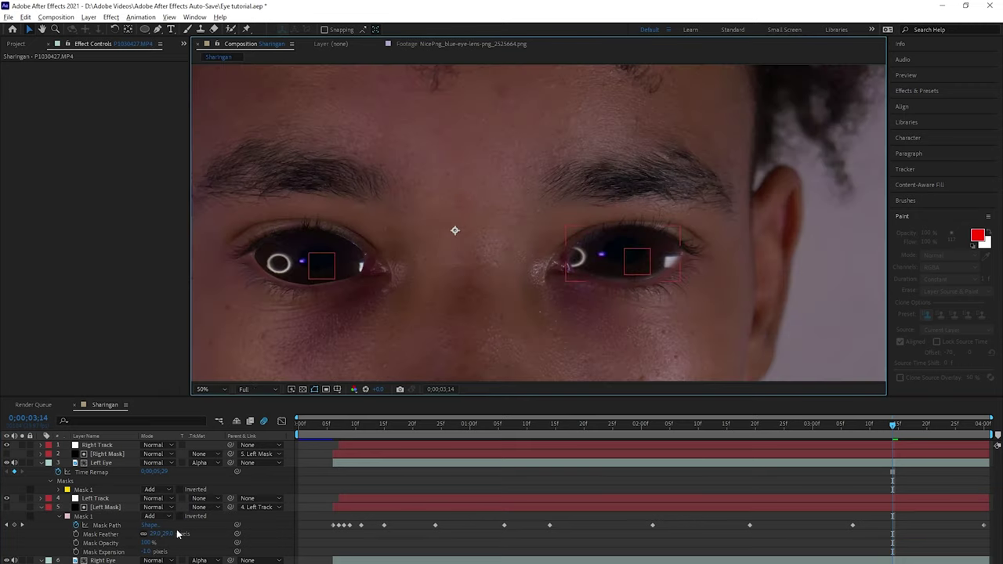
Return the Left Mask layer's Mask Expansion to 0 pixels and feather the edge of the Right Mask layer's mask
left_click(141, 553)
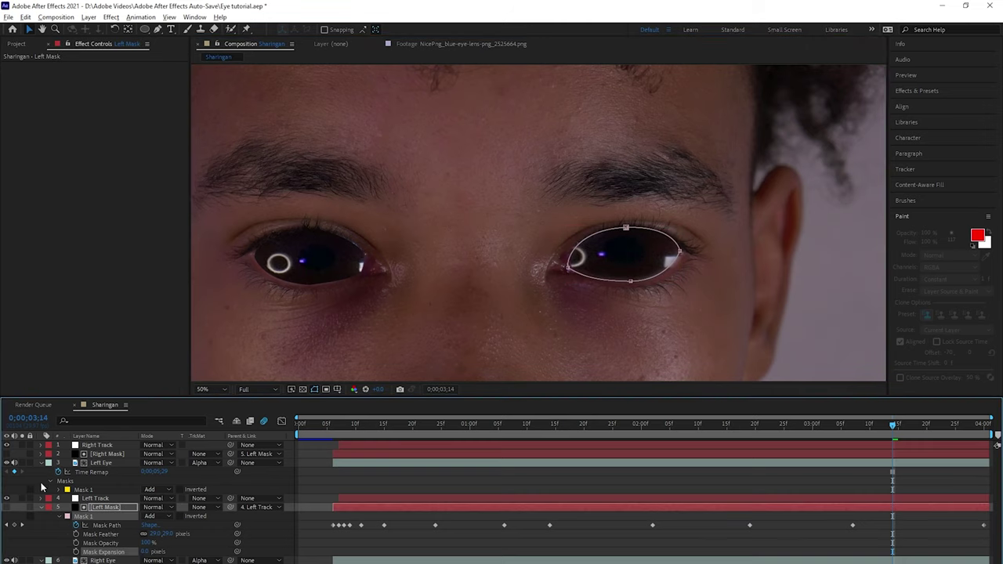
left_click(107, 454)
key("m")
key("m")
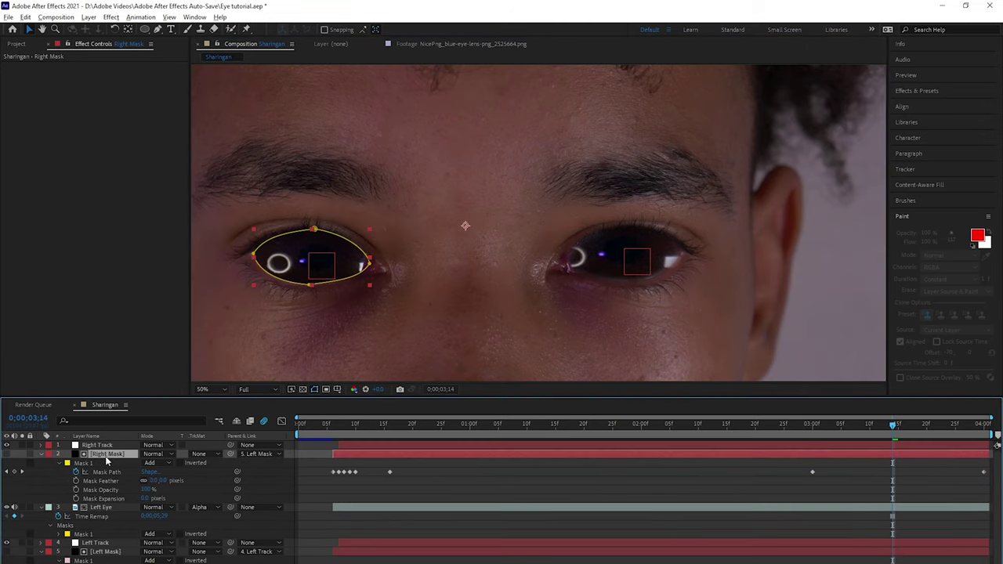
left_click_drag(155, 479, 168, 479)
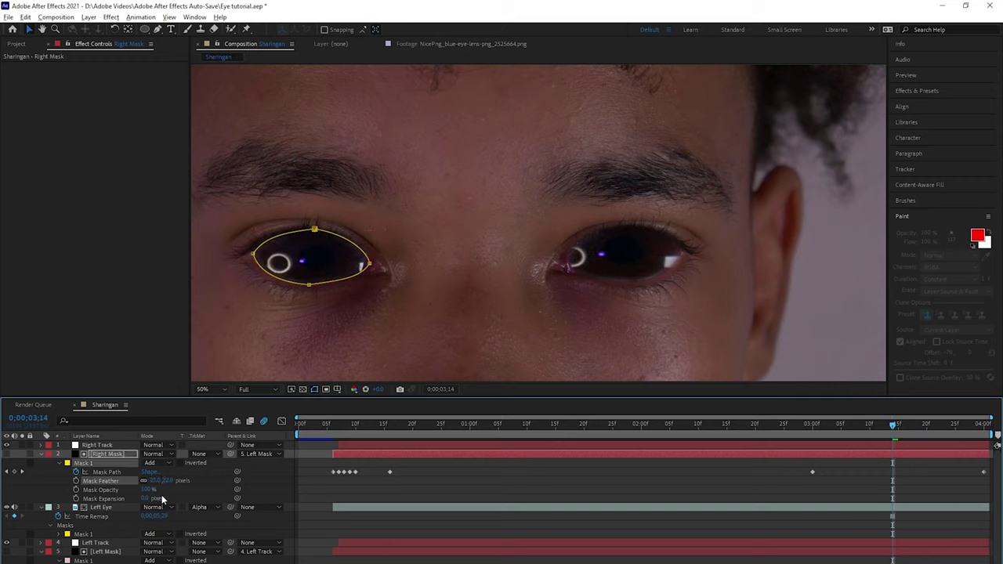
left_click(156, 480)
key("Return")
Play the composition from the first frame to check the blackened eyes across the shot
left_click(370, 318)
left_click(473, 282)
scroll(495, 228, "down", 1)
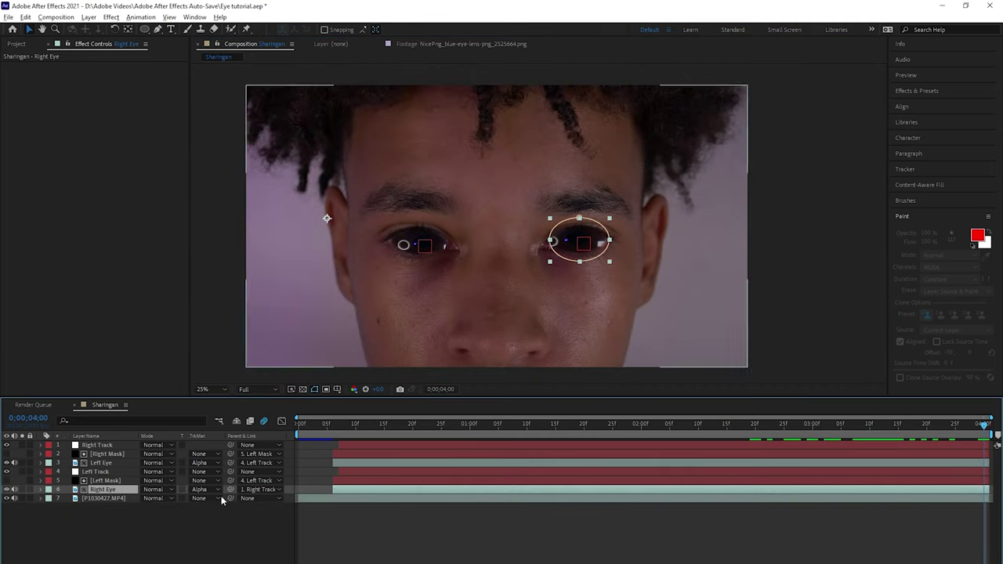
left_click_drag(982, 460, 297, 427)
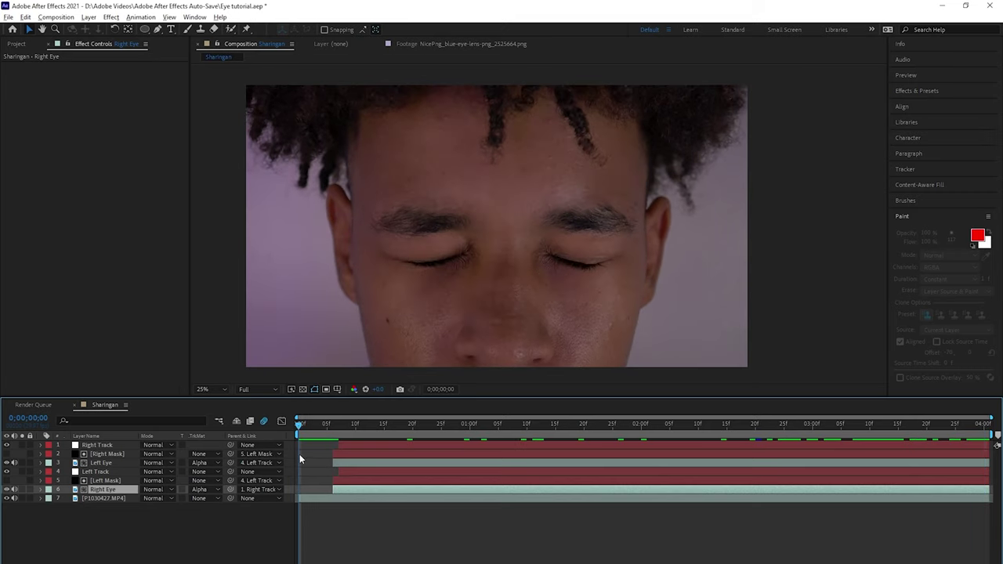
key("space")
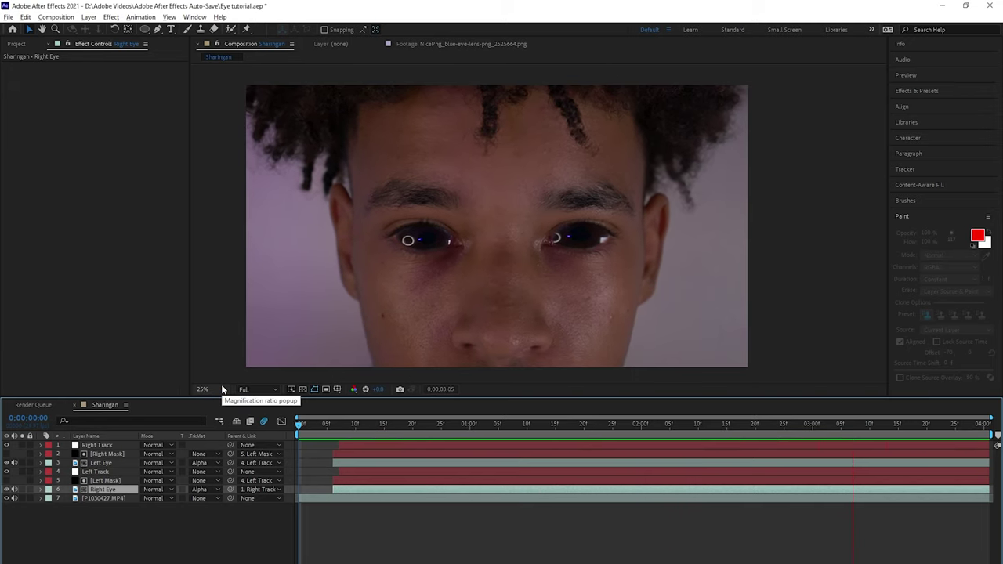
key("space")
Set the Left Mask layer's Mask Feather to 15 pixels
left_click(118, 481)
key("f")
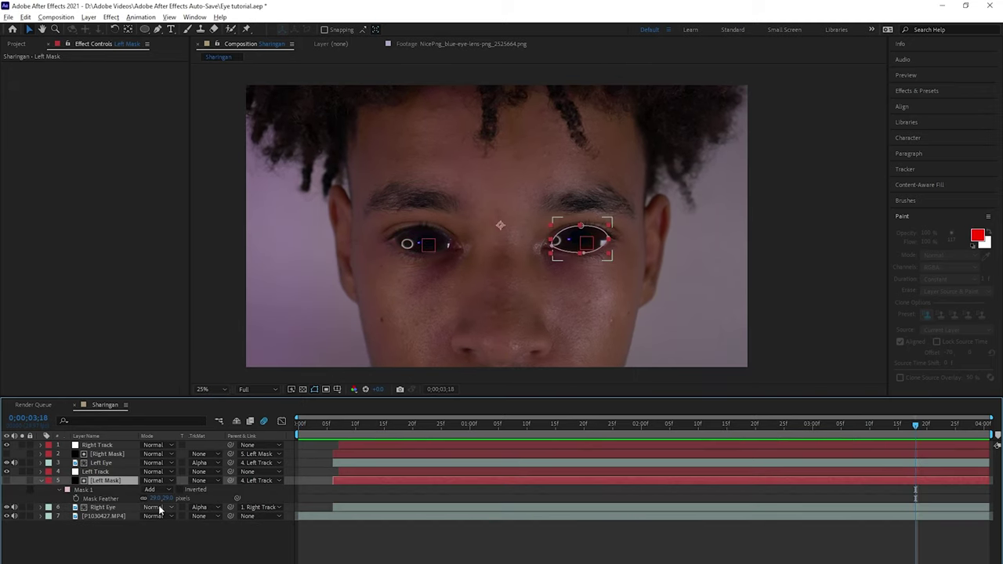
left_click_drag(154, 499, 127, 499)
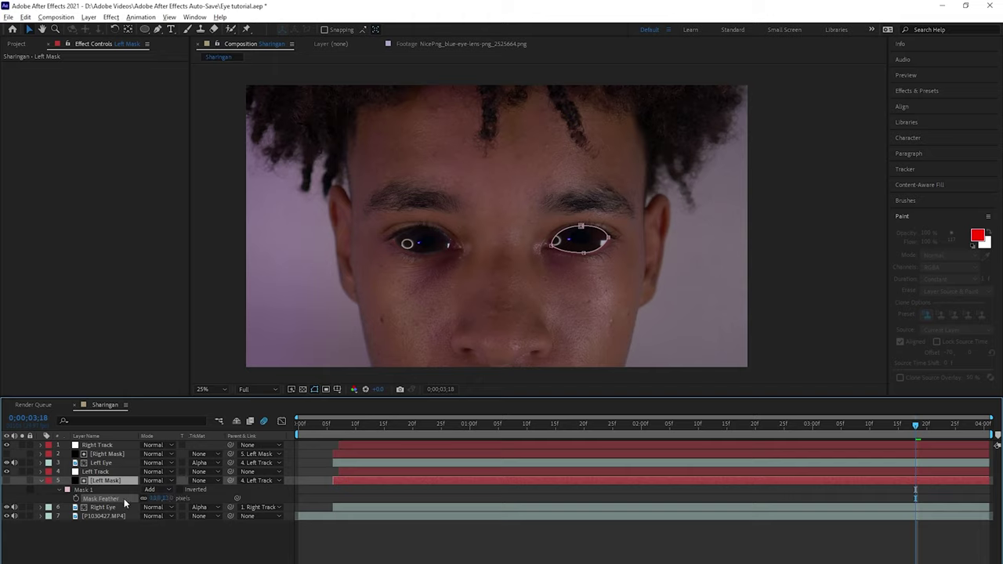
left_click(155, 498)
type("15")
key("Return")
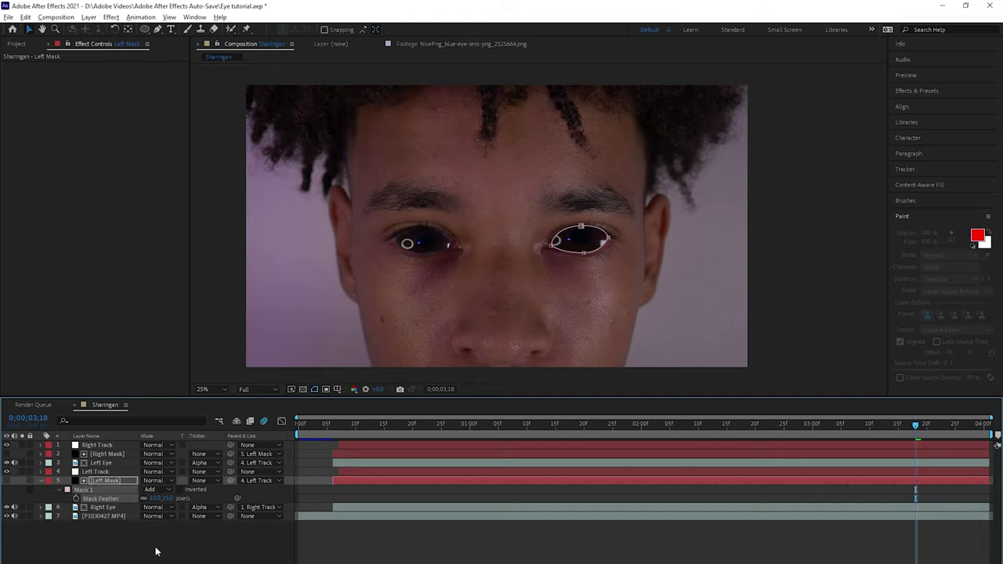
left_click(218, 486)
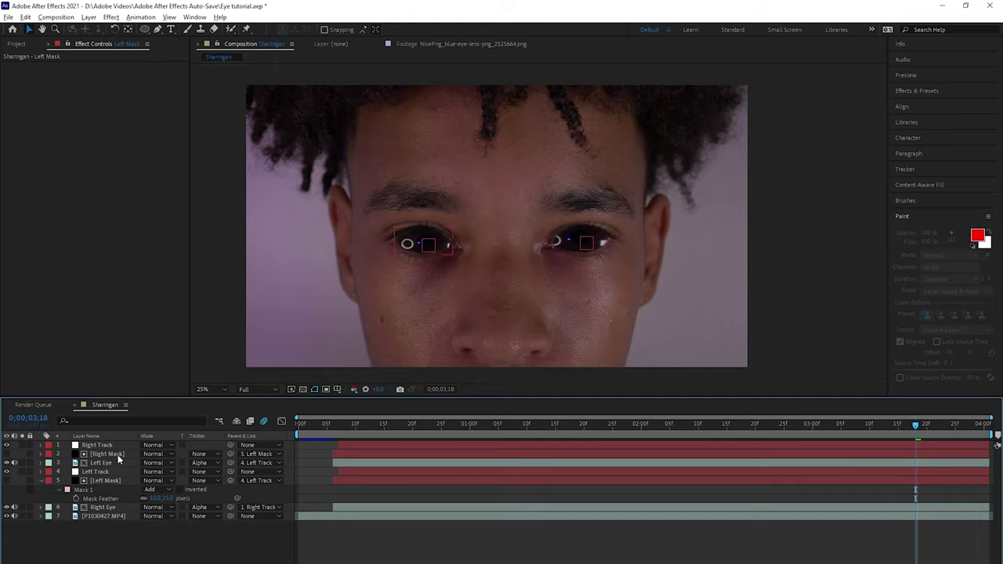
Set the Right Mask layer's Mask Feather to 15 pixels and collapse the mask layers' properties
left_click(117, 454)
key("f")
left_click(155, 471)
type("15")
key("Return")
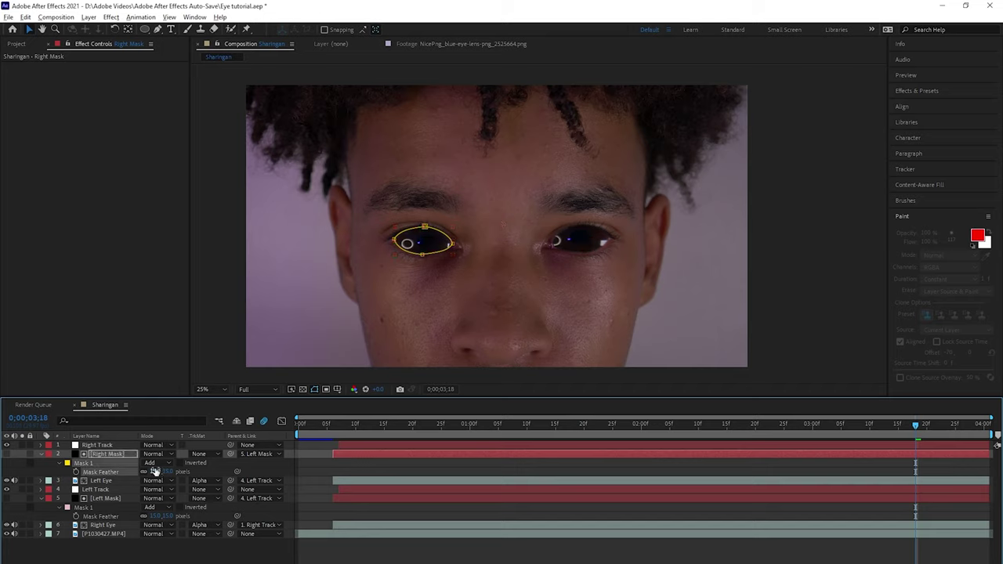
key("f")
left_click(41, 481)
left_click(173, 511)
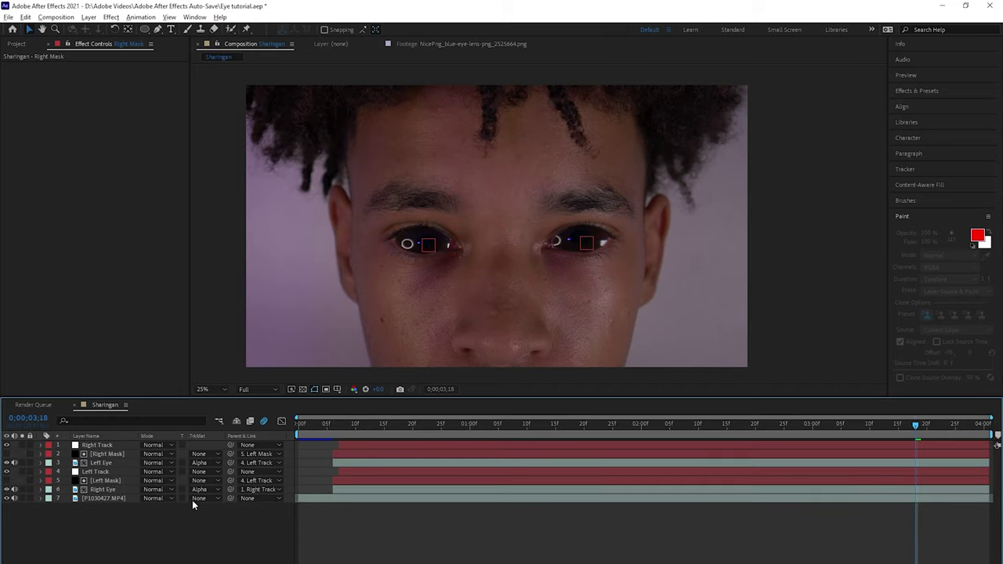
Apply Curves to the Right Eye layer and darken it by pulling down the RGB curve's midtones and white point
left_click(874, 462)
left_click(860, 489)
key("ctrl+space")
type("c")
key("Return")
left_click_drag(99, 163, 116, 178)
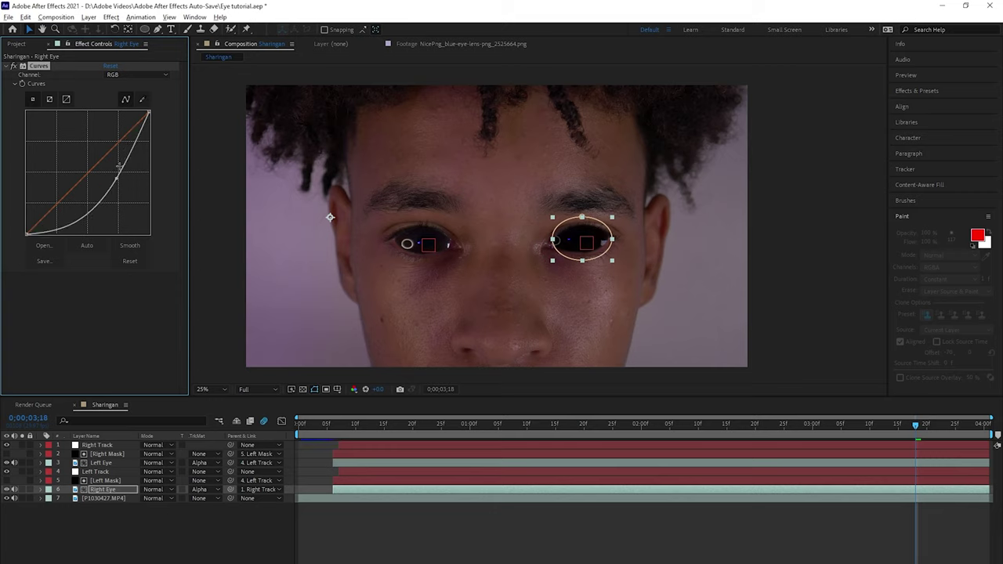
left_click_drag(146, 115, 153, 137)
left_click(136, 498)
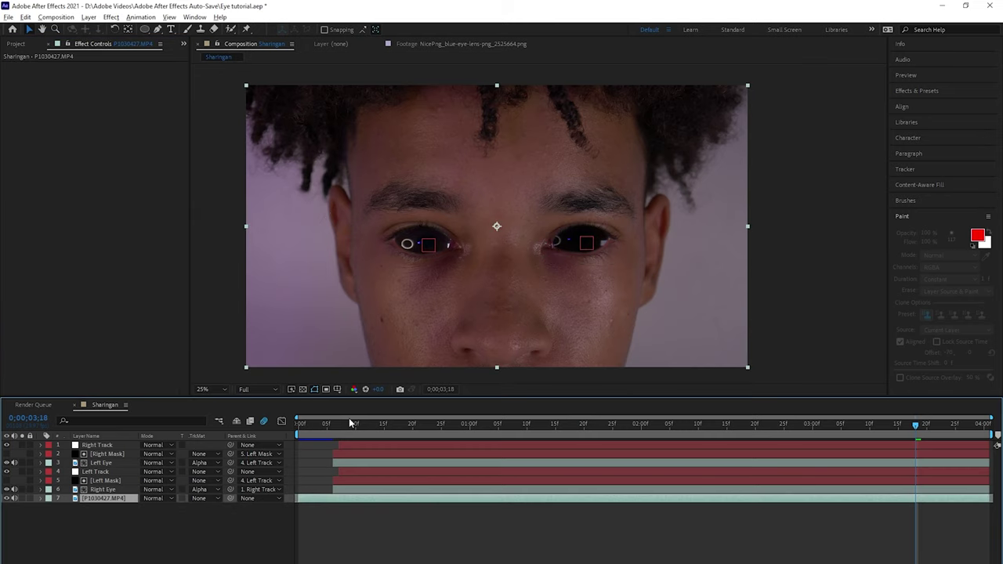
Copy the Curves effect from the Right Eye layer onto the Left Eye layer
left_click(122, 490)
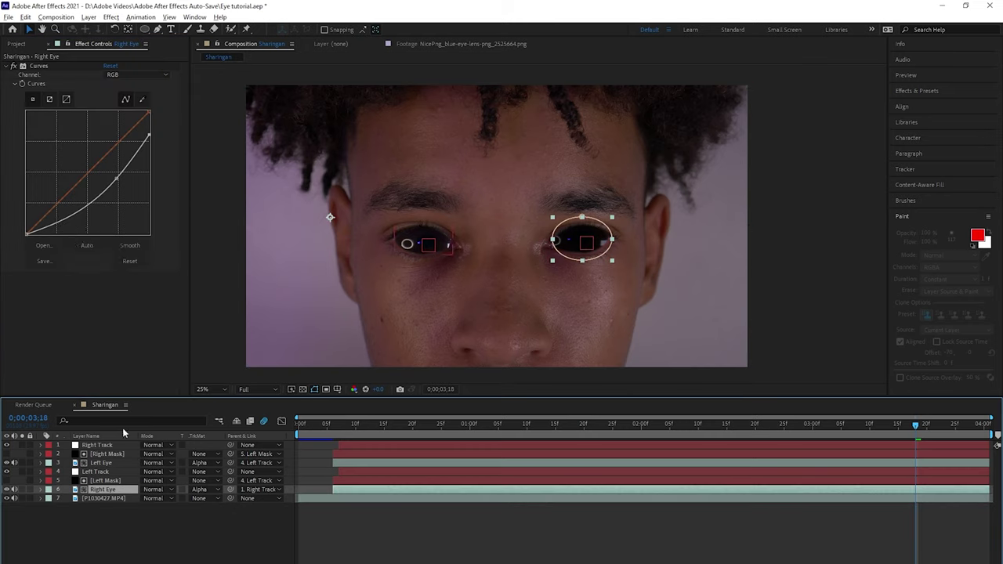
left_click(34, 66)
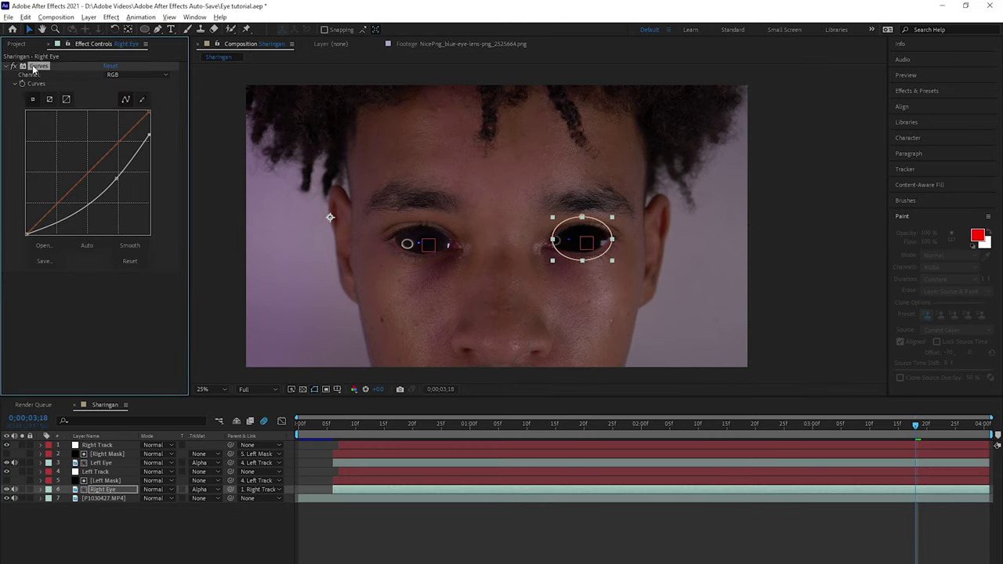
left_click(398, 463)
left_click(192, 525)
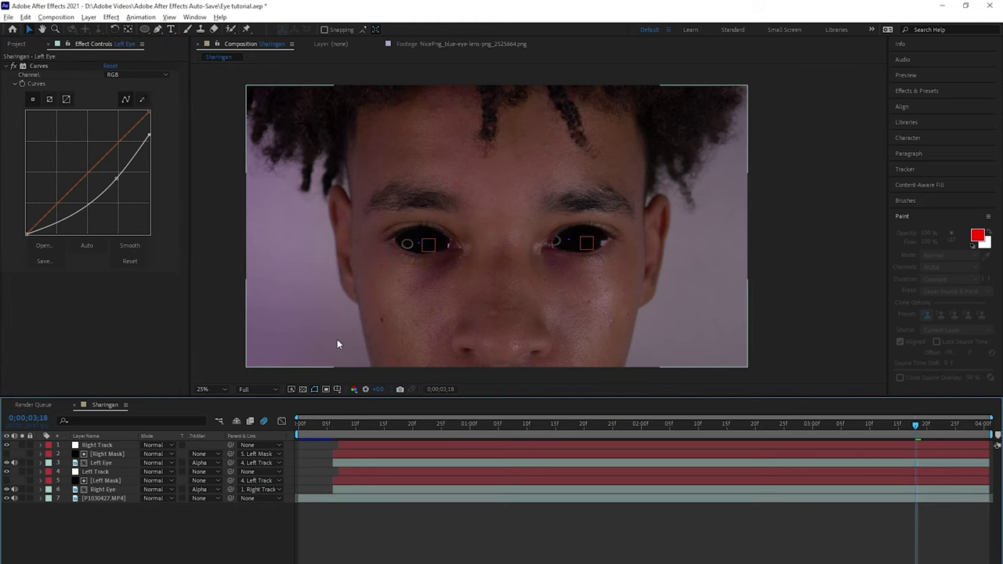
Create a new adjustment layer and apply Curves to it
right_click(113, 530)
mouse_move(168, 405)
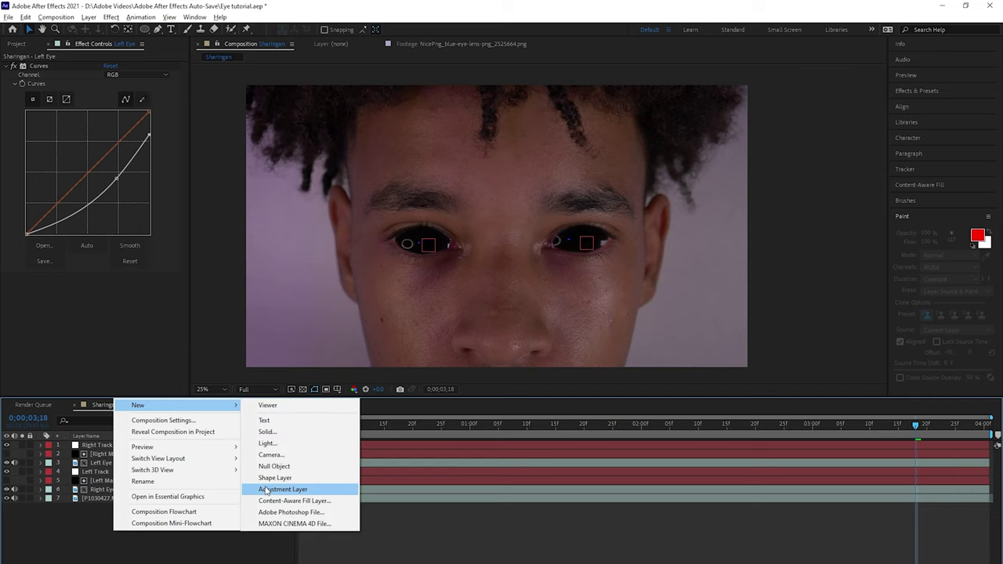
left_click(282, 489)
key("ctrl+space")
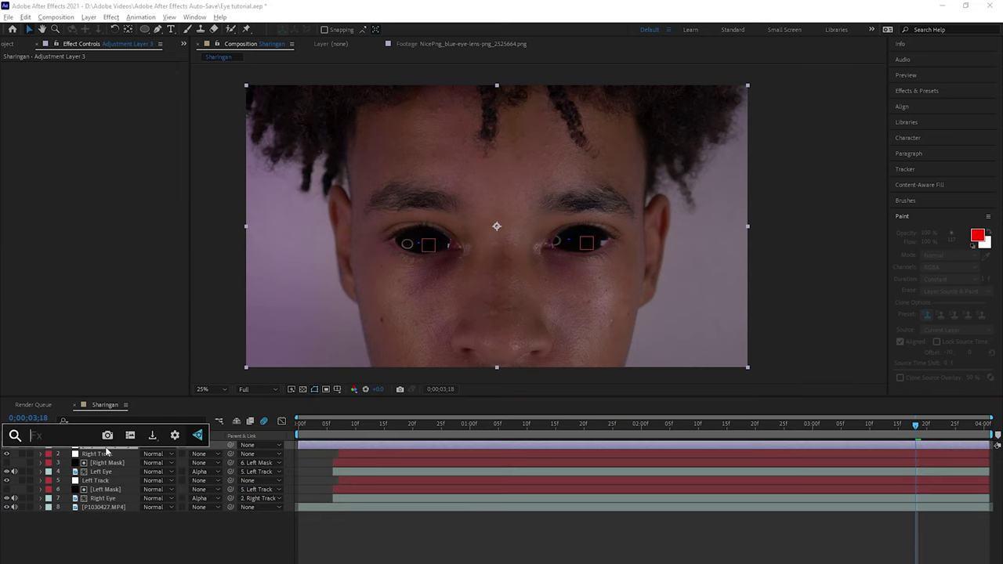
type("cur")
key("Return")
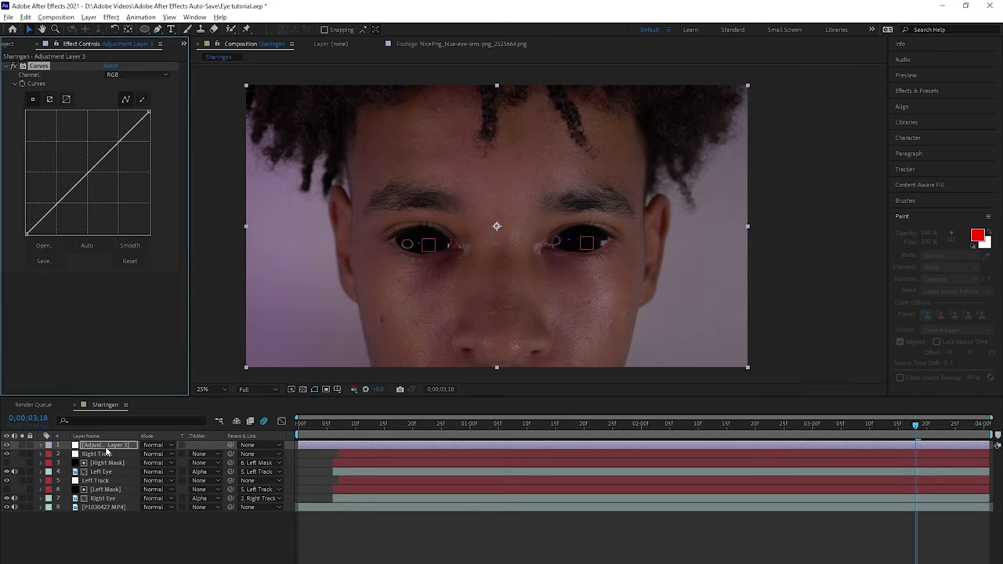
Set the adjustment layer's blending mode to Overlay and place it directly above the P1030427.MP4 footage layer
left_click(154, 445)
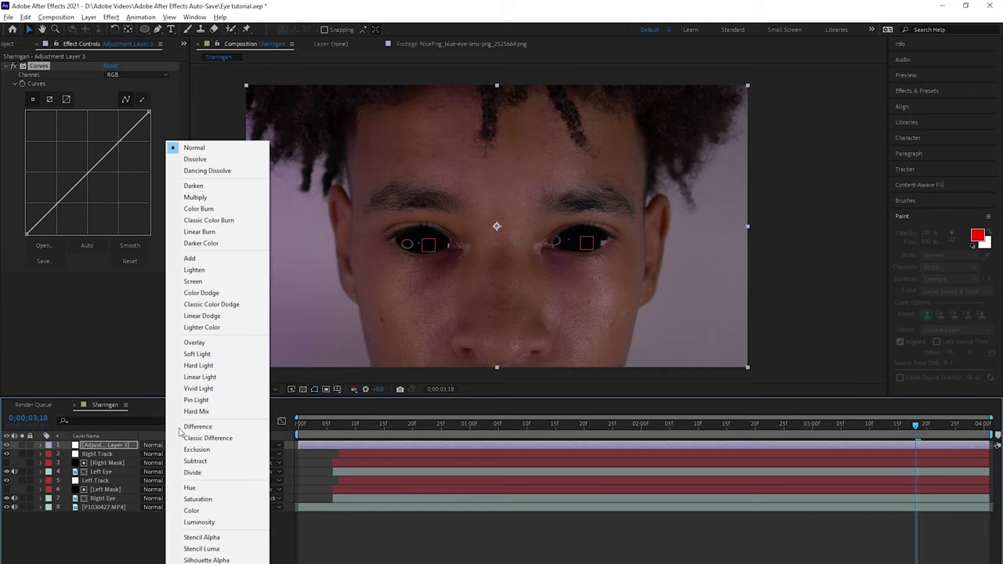
left_click(195, 343)
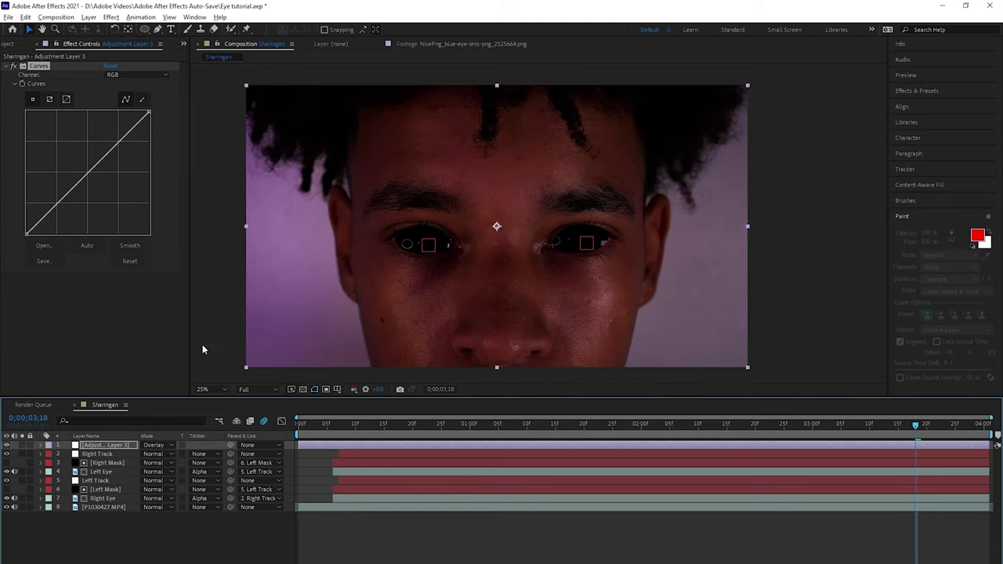
left_click_drag(105, 446, 112, 509)
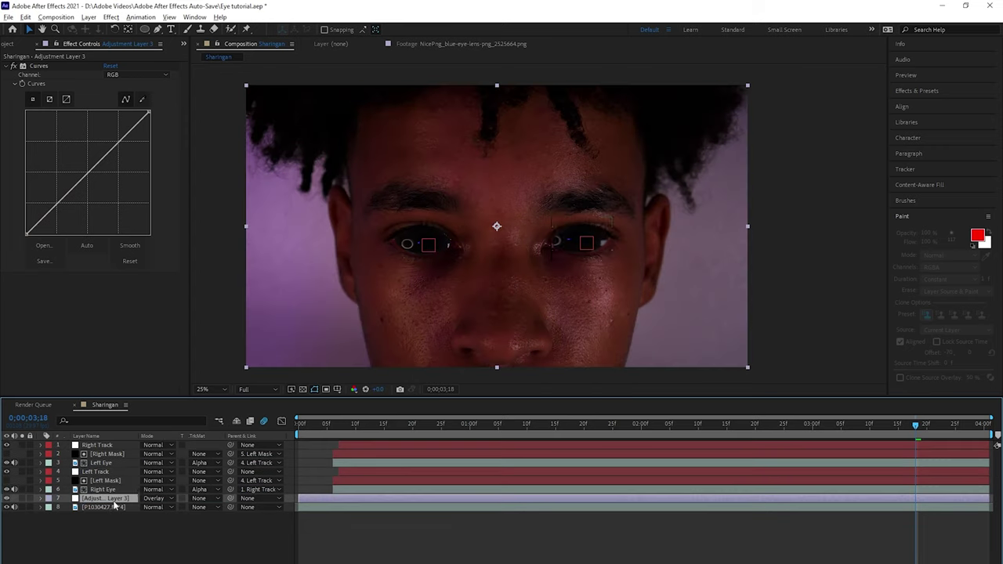
Draw a closed Pen mask on the adjustment layer around the right-hand eye, including the surrounding eyelids
key(".")
left_click_drag(511, 258, 377, 258)
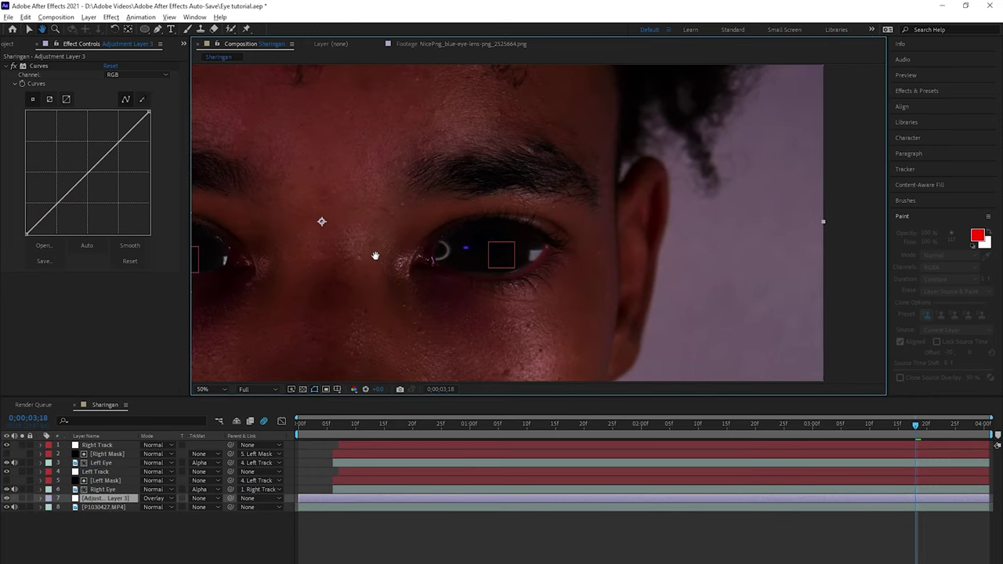
key("g")
left_click(408, 260)
left_click_drag(476, 196, 574, 221)
left_click_drag(582, 260, 573, 276)
left_click(513, 296)
left_click(424, 296)
left_click(408, 260)
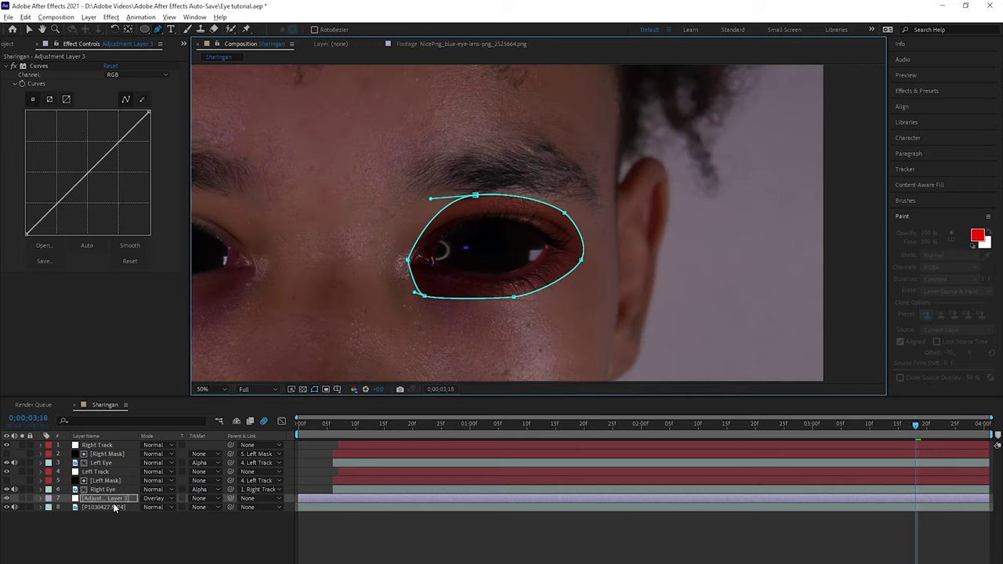
Set the adjustment layer's Mask Feather to about 313 pixels and pull the mask's lower inner point closer to the eye
key("f")
left_click_drag(153, 517, 416, 482)
left_click_drag(333, 470, 239, 480)
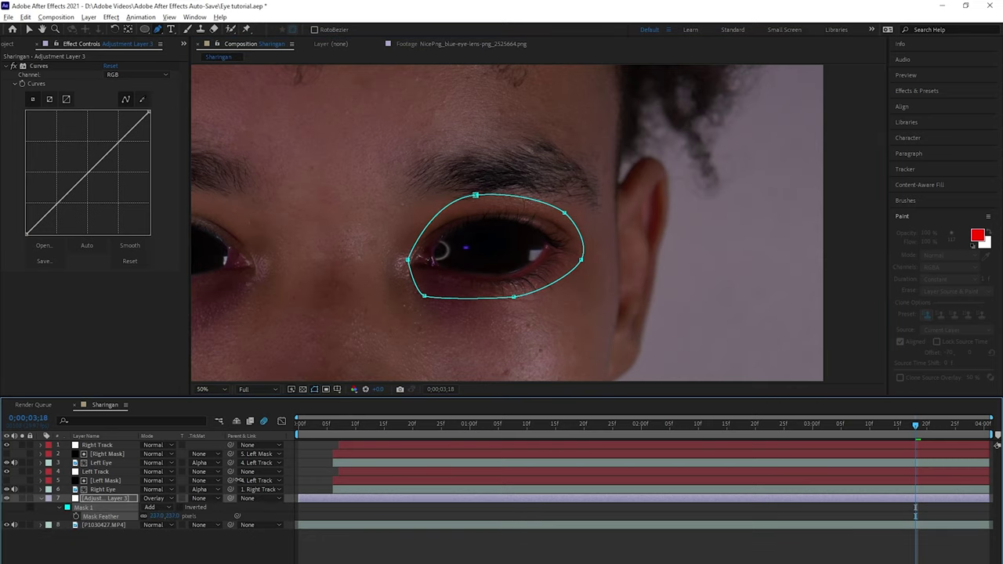
key("v")
left_click_drag(425, 297, 432, 291)
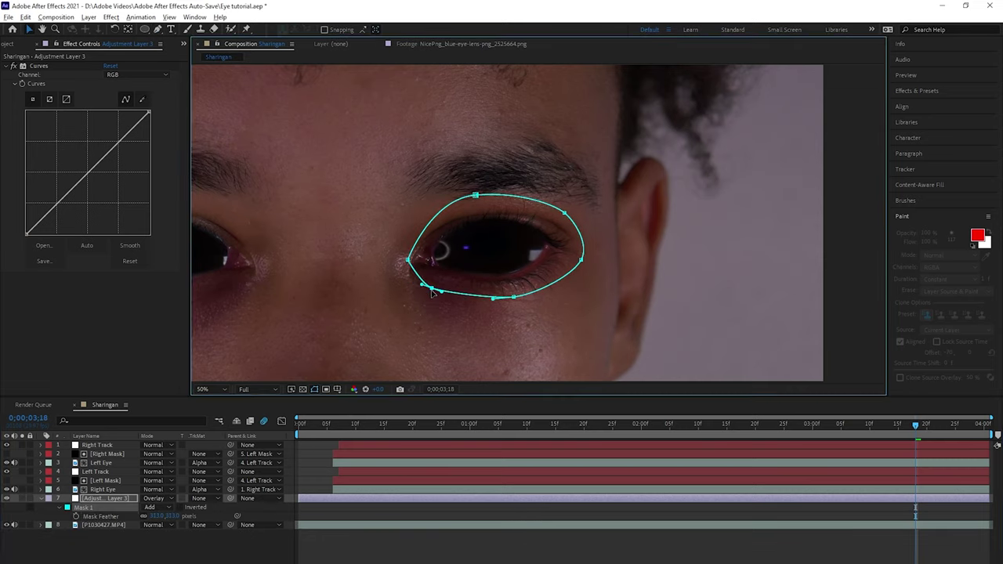
Adjust the adjustment layer's RGB curve so its midpoint sits slightly below the diagonal
left_click_drag(105, 146, 90, 163)
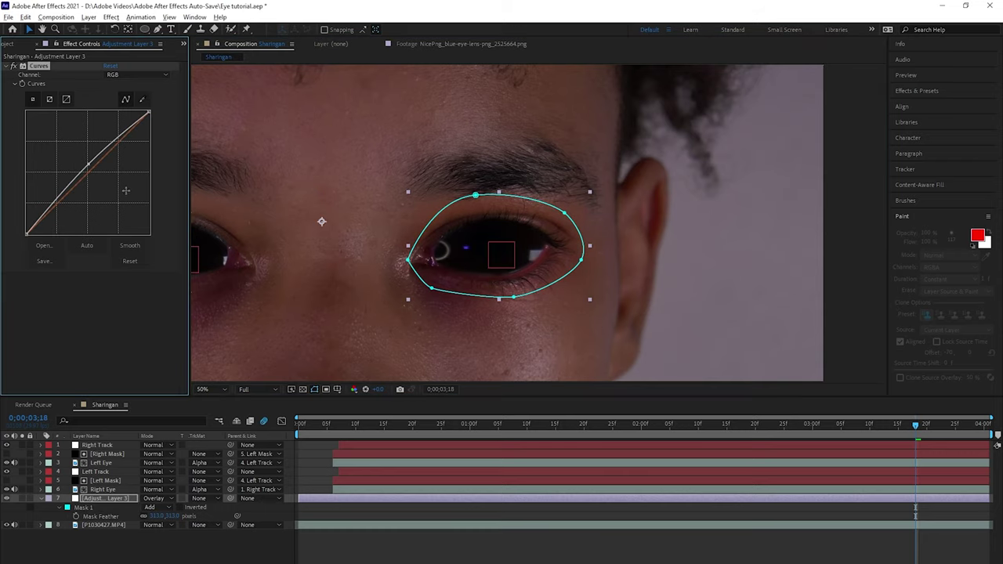
scroll(349, 252, "down", 2)
left_click(531, 293)
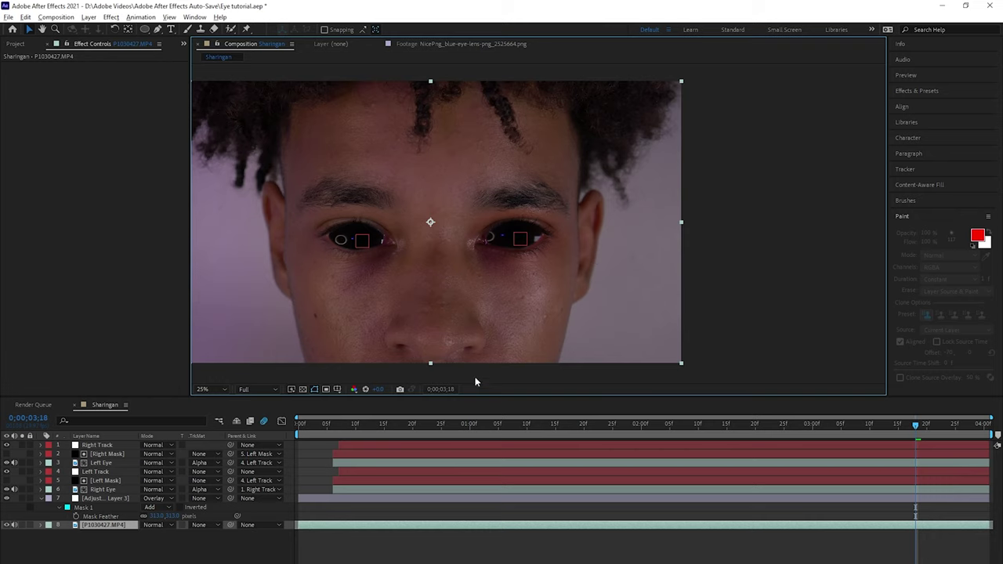
left_click(110, 498)
left_click_drag(88, 166, 94, 174)
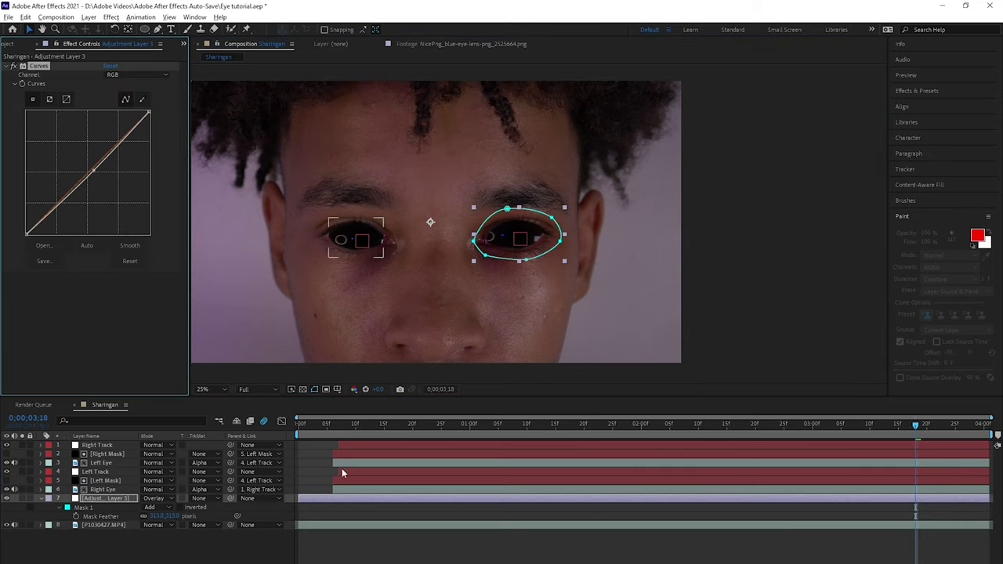
Nudge the adjustment layer's eye mask slightly toward the nose and parent the layer to Right Track
left_click(560, 245)
left_click_drag(561, 246, 558, 247)
left_click(90, 499)
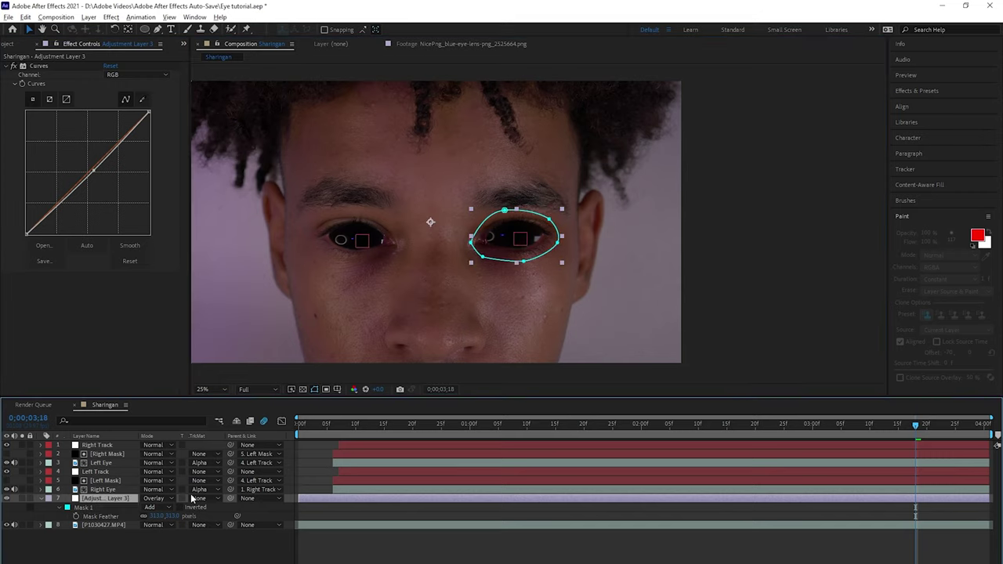
left_click_drag(230, 499, 94, 446)
left_click(110, 539)
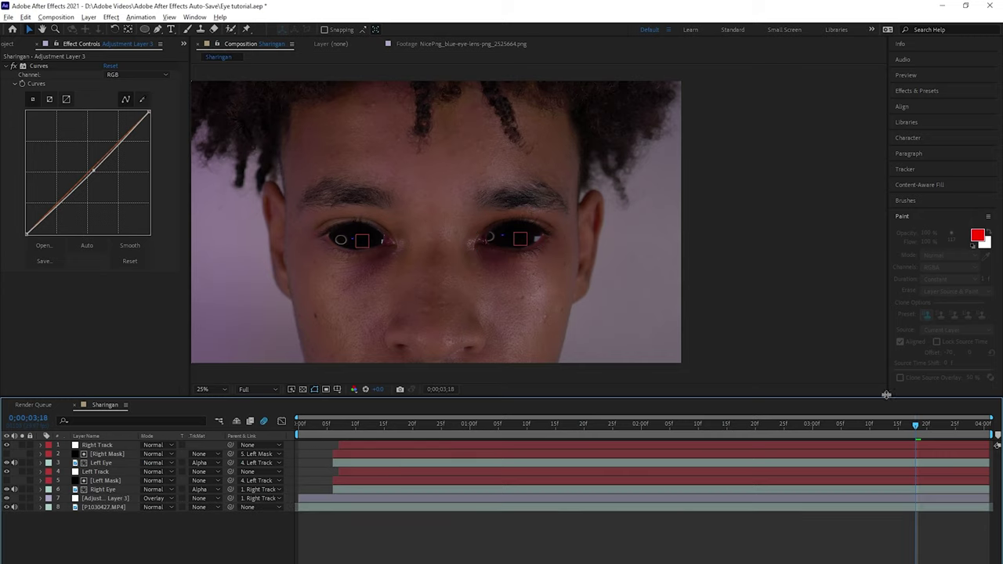
Duplicate the masked adjustment layer and place the copy directly below the Left Eye layer
left_click_drag(917, 432, 727, 431)
left_click(106, 500)
key("ctrl+d")
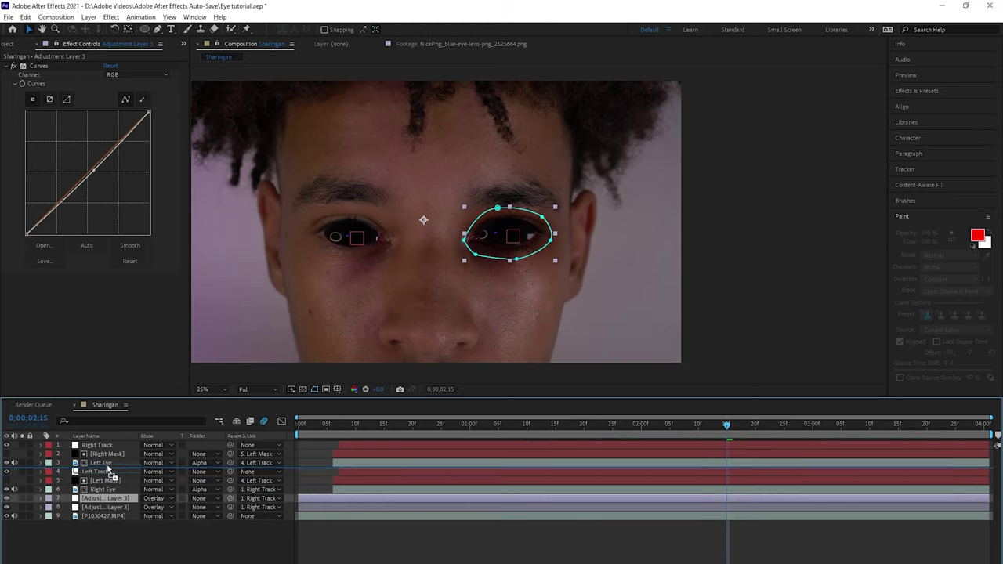
left_click_drag(125, 470, 125, 470)
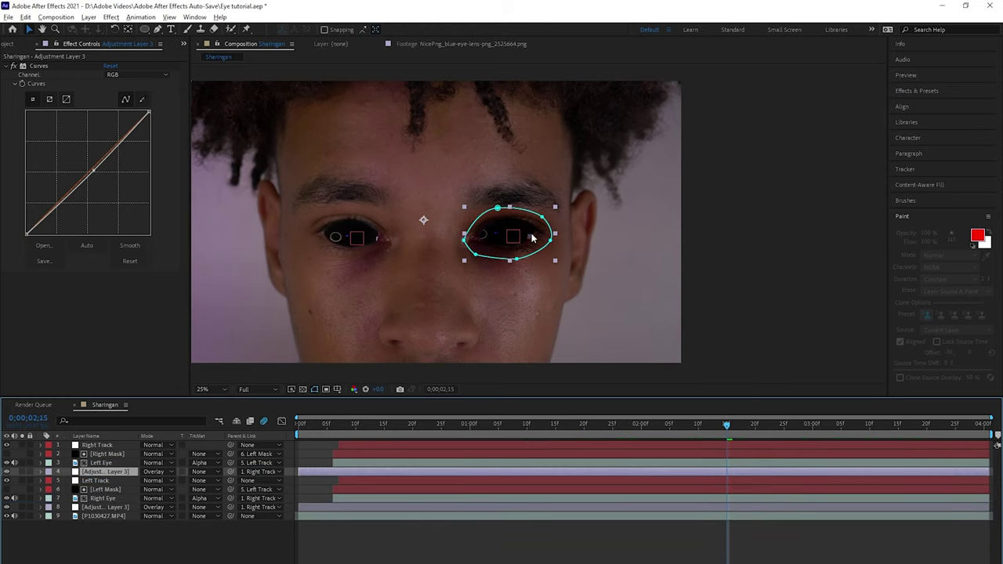
Flip the duplicated adjustment layer horizontally and position its mask around the Left Eye layer's eye
left_click_drag(508, 235, 389, 242)
right_click(416, 242)
mouse_move(465, 295)
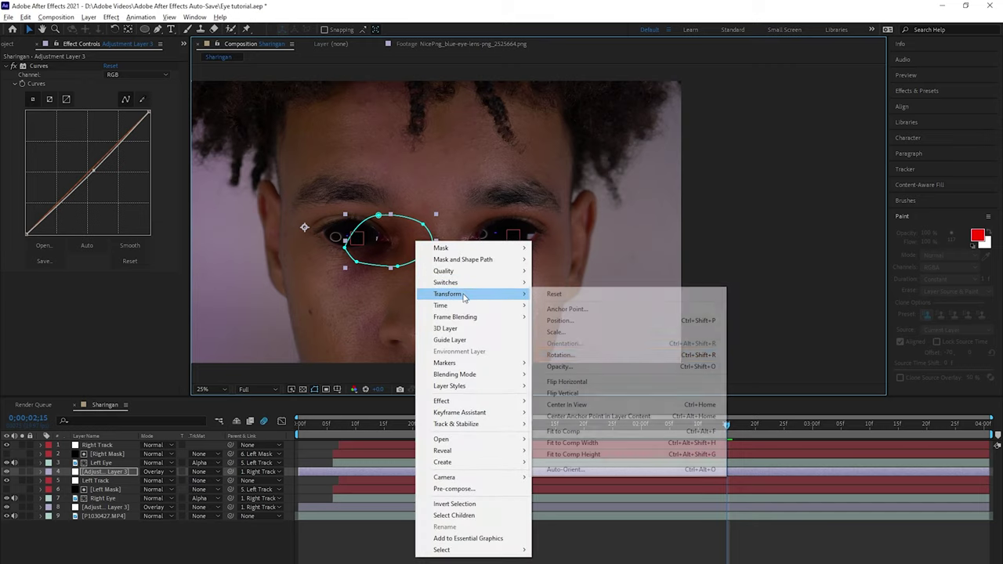
left_click(568, 382)
left_click_drag(232, 246, 363, 238)
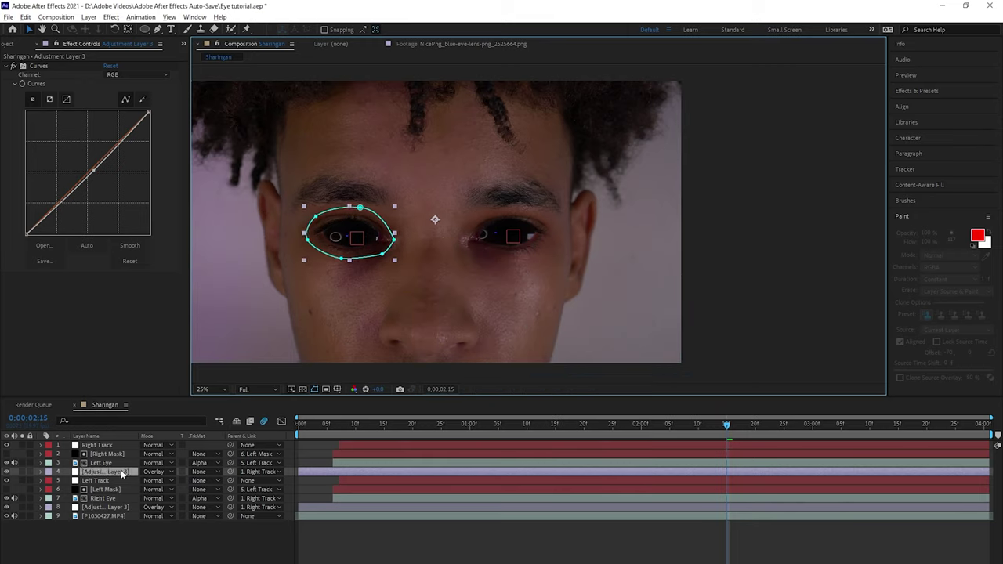
Parent the flipped adjustment layer to Left Track and trim both adjustment layers to start with the eye layers
left_click_drag(231, 472, 106, 480)
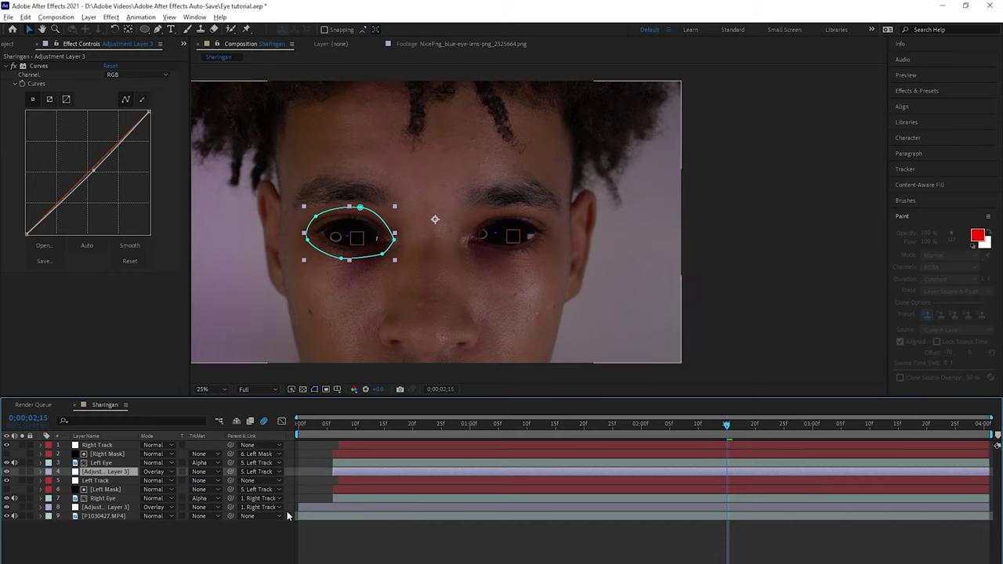
left_click(298, 508)
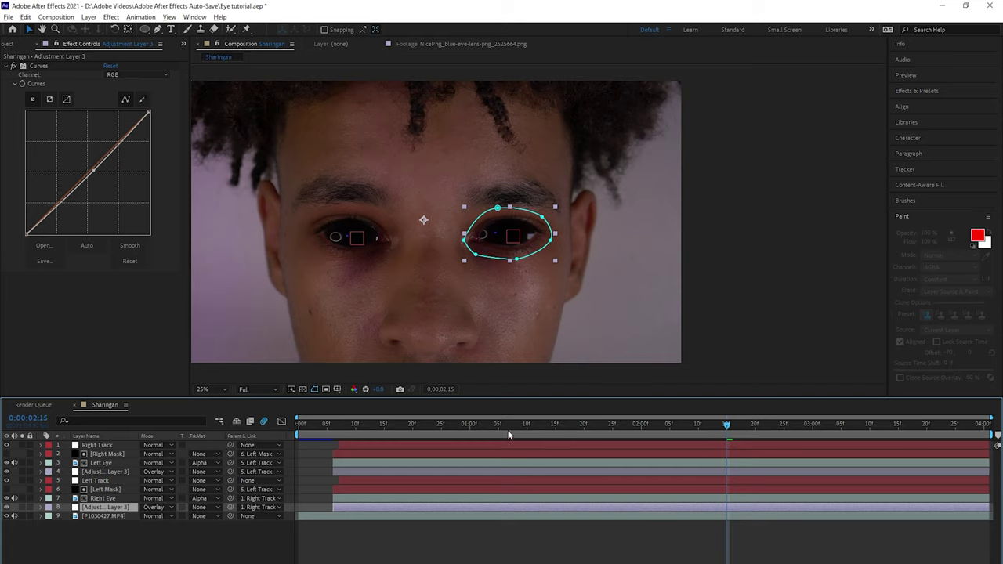
Fit the composition in the viewer and preview the shaded eyes from the first frame
left_click_drag(508, 435, 299, 423)
left_click(211, 392)
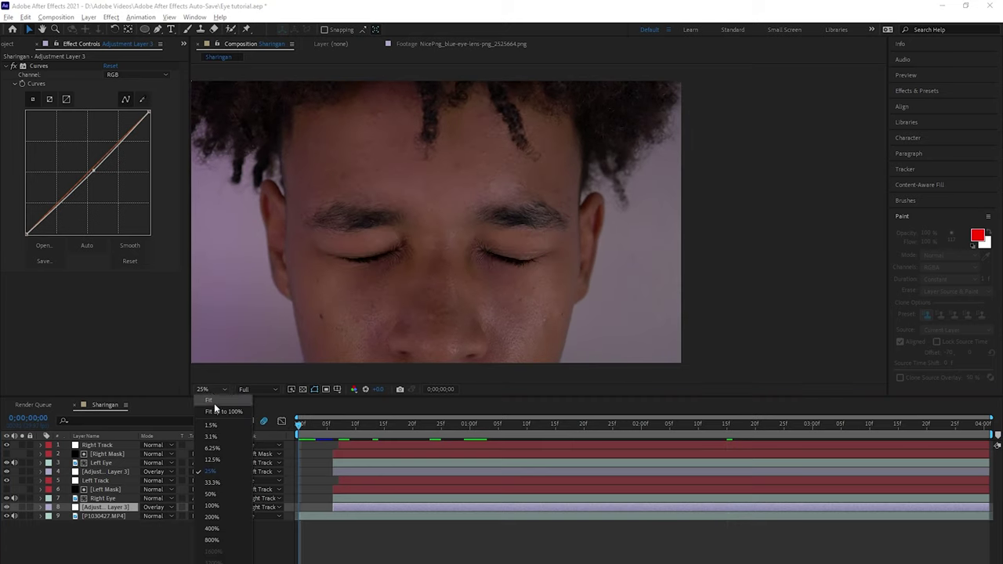
left_click(211, 395)
key("space")
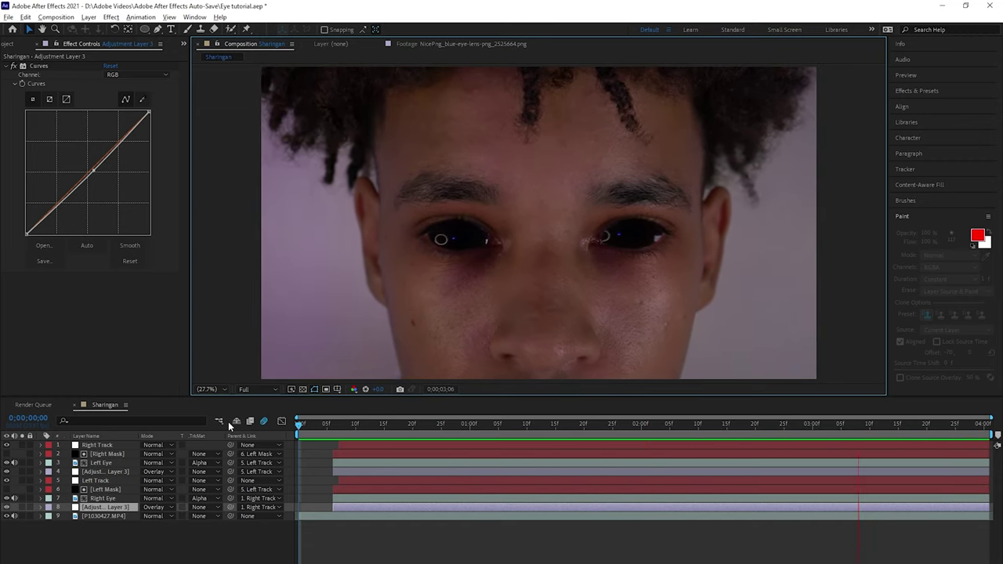
key("space")
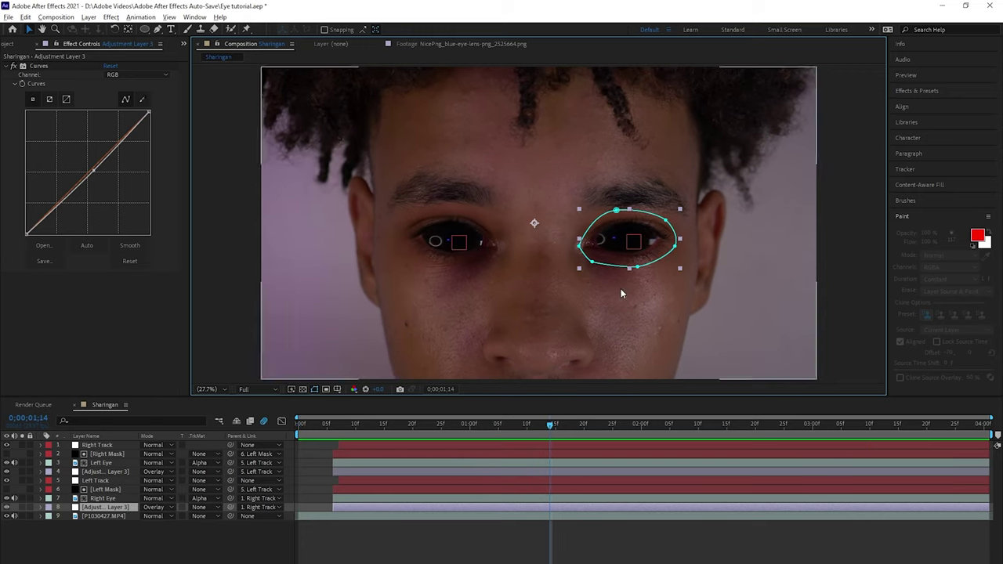
Try rotating the Left Eye layer to 9° around a centered anchor point and compare it with the Right Eye layer
left_click(436, 240)
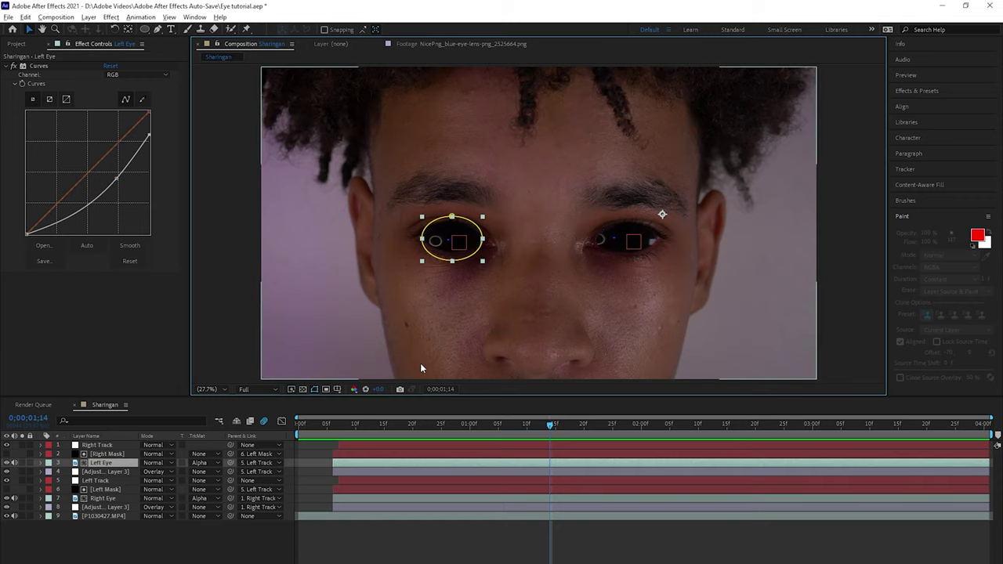
key("r")
left_click_drag(158, 472, 158, 473)
key("ctrl+z")
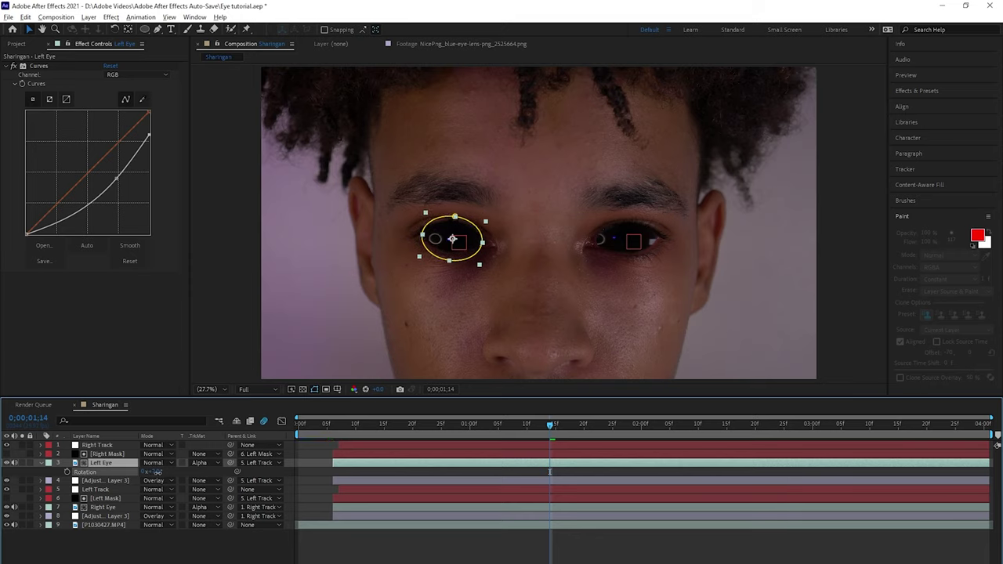
left_click(625, 241)
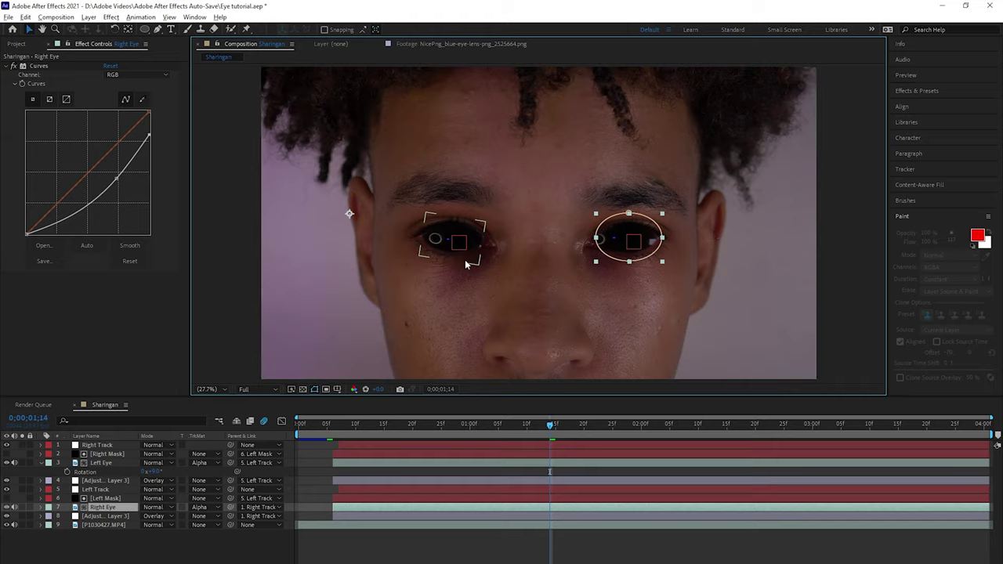
left_click(439, 240)
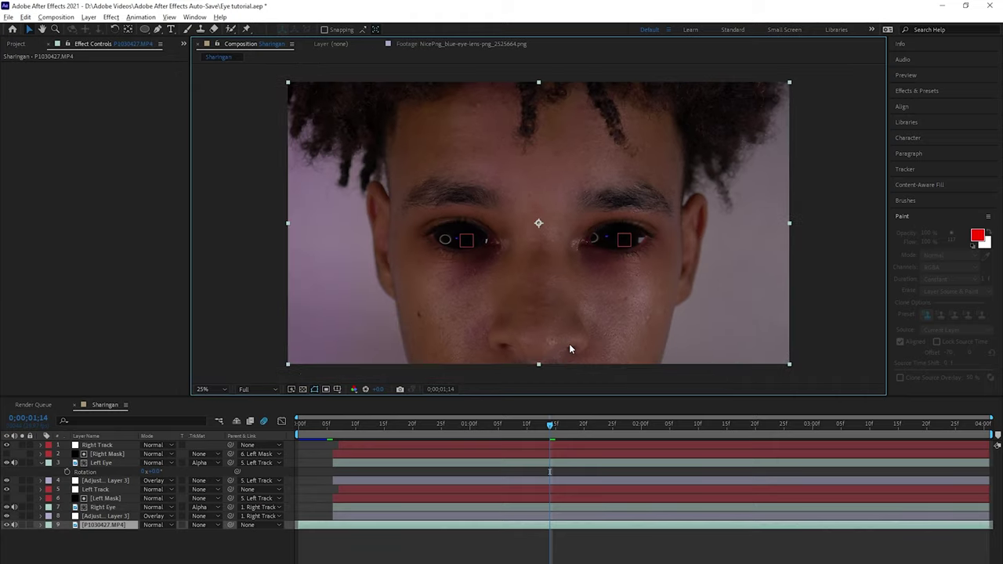